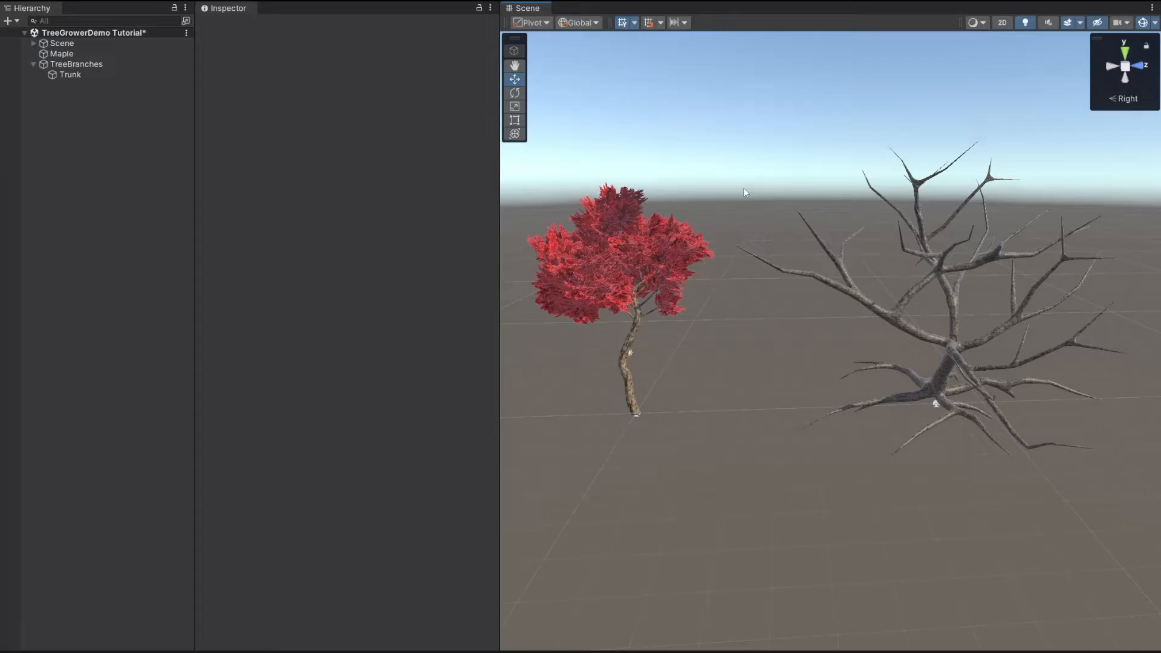
Select the Maple object and examine its tree and the branch list and generation settings of its Tree Grower component
left_click_drag(820, 258, 794, 268, "alt")
key("w")
right_click_drag(795, 269, 815, 256)
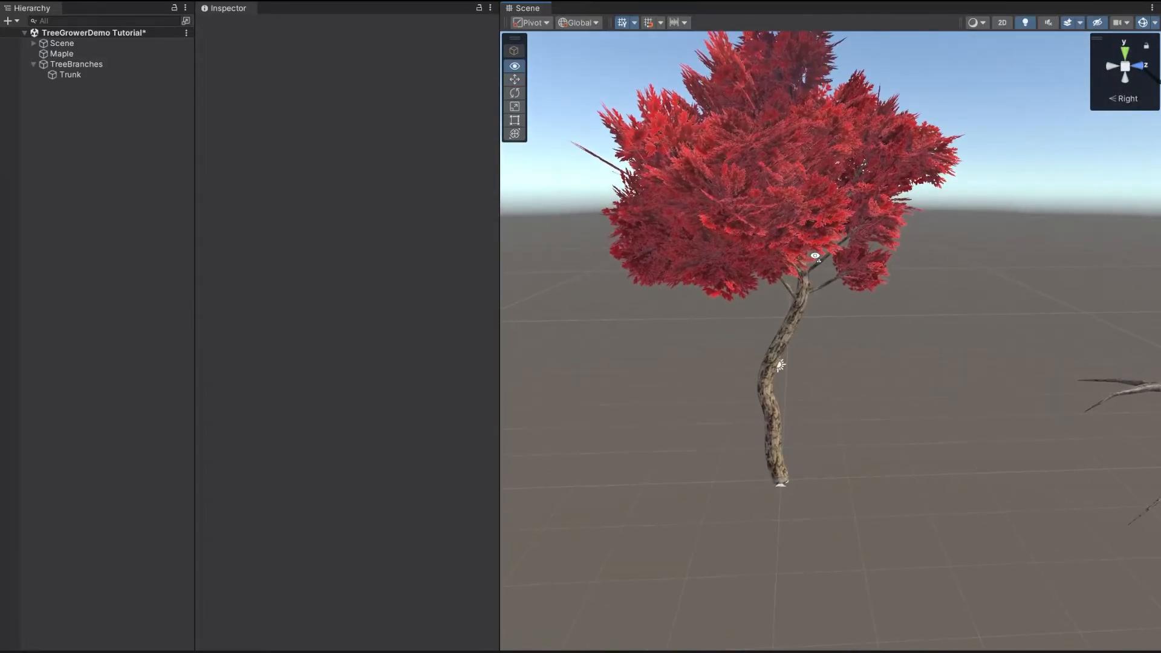
left_click(90, 53)
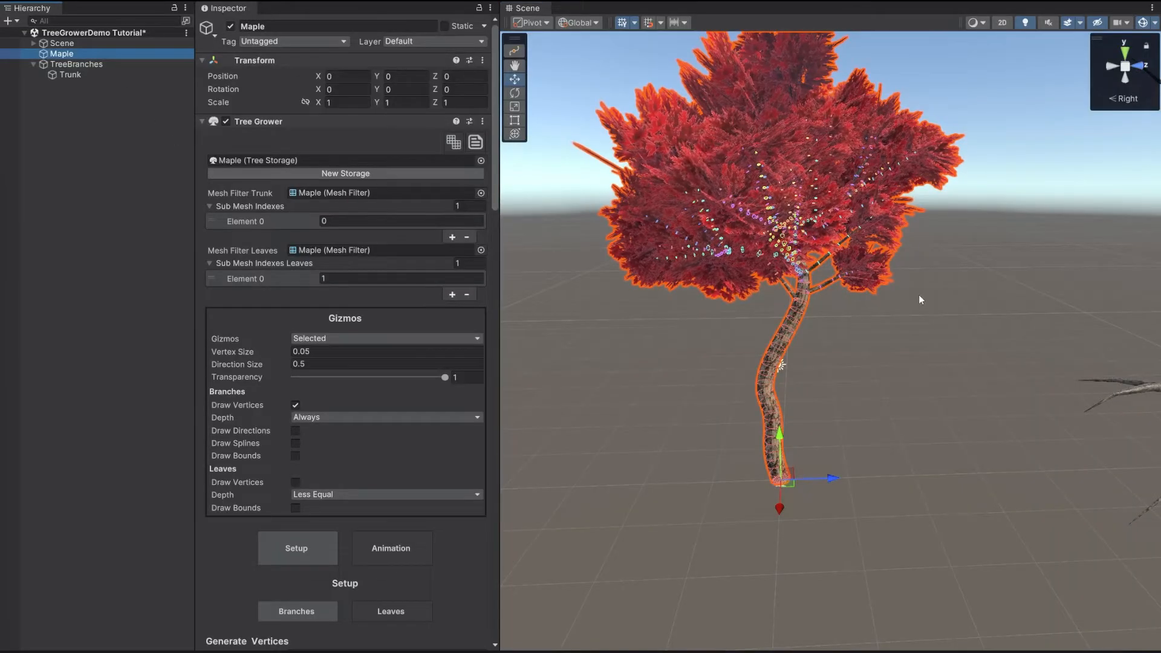
scroll(919, 300, "up", 3)
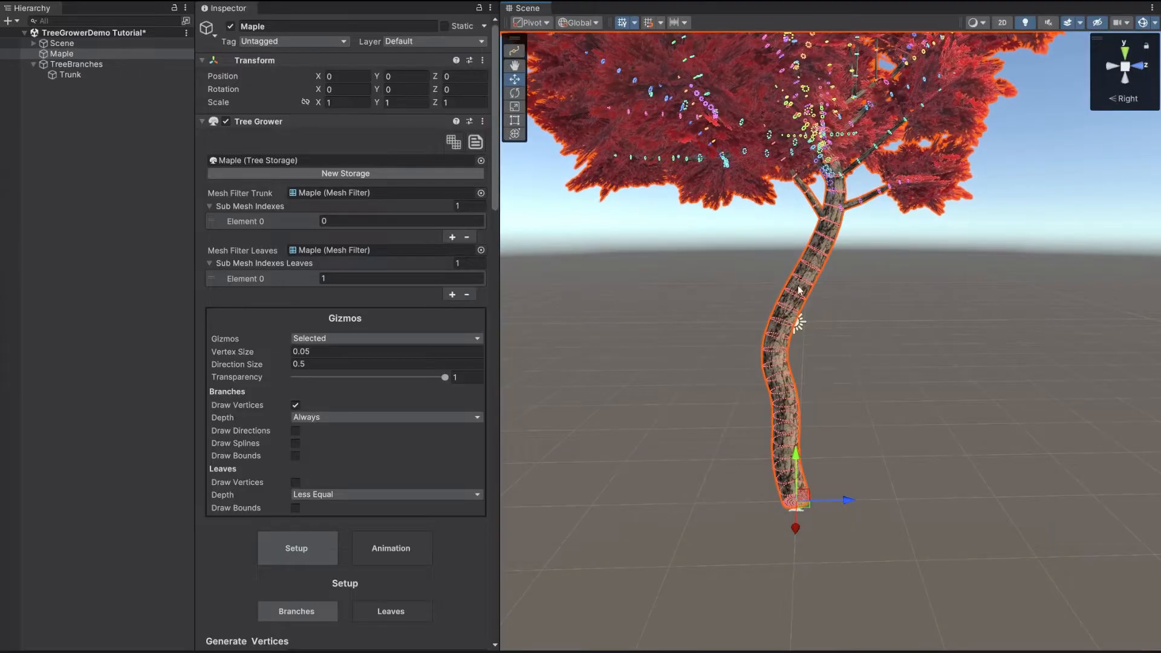
left_click_drag(887, 297, 550, 266, "alt")
left_click_drag(491, 180, 491, 387)
scroll(619, 302, "up", 2)
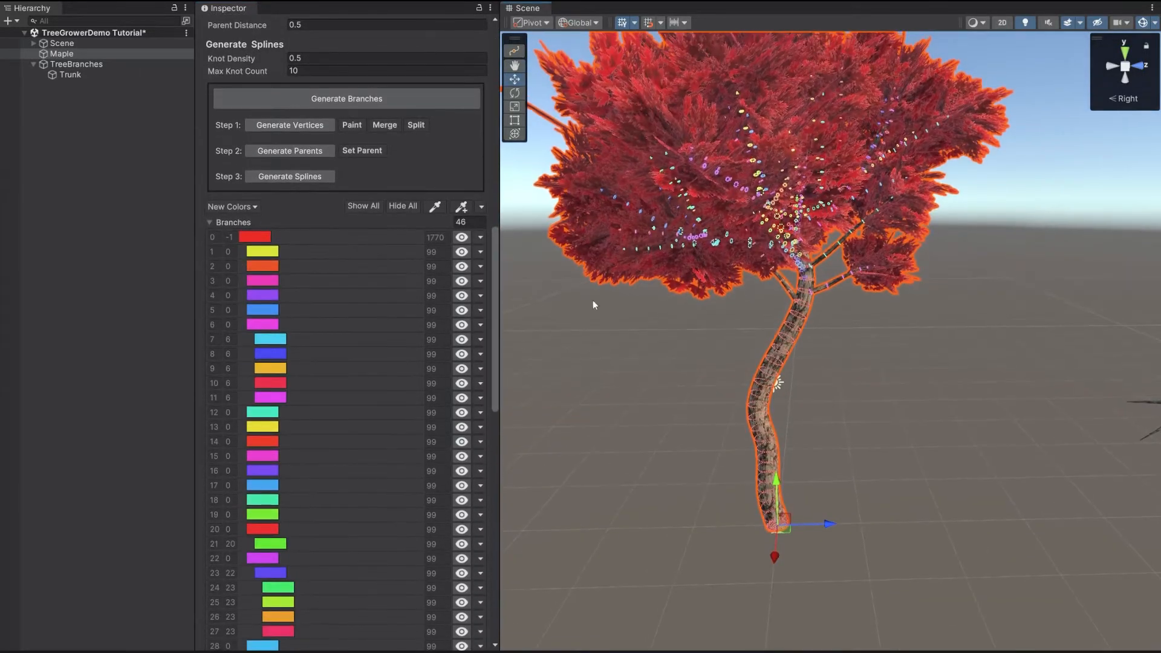
left_click_drag(934, 286, 952, 292, "alt")
left_click_drag(748, 313, 749, 299, "alt")
scroll(749, 298, "down", 1)
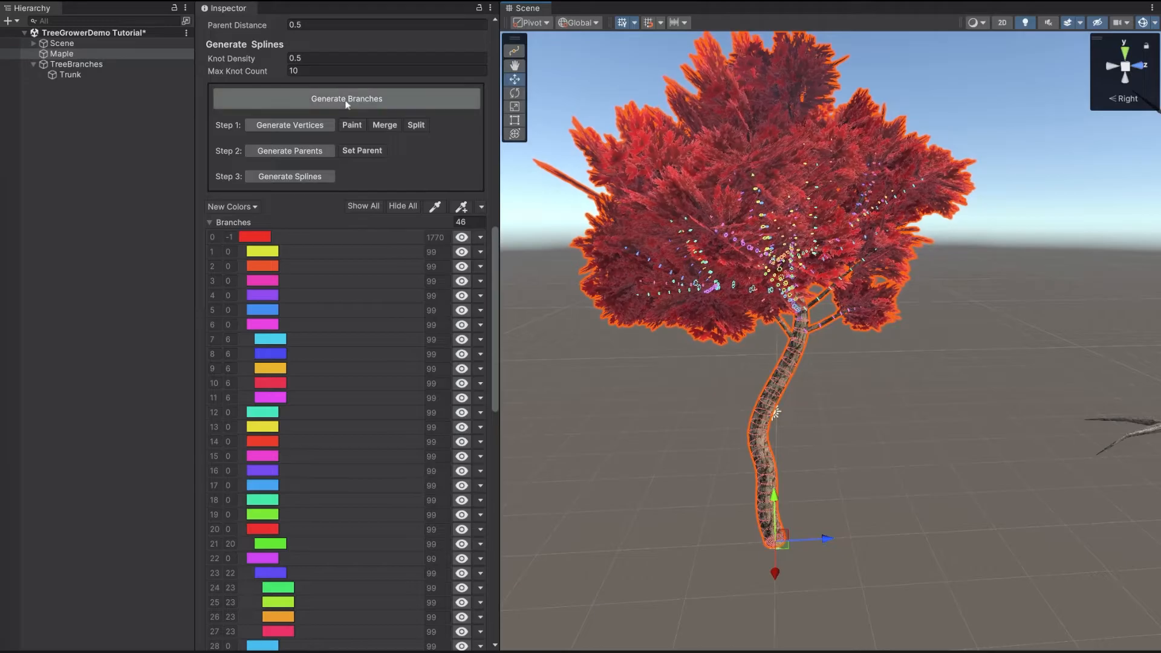
scroll(496, 249, "up", 3)
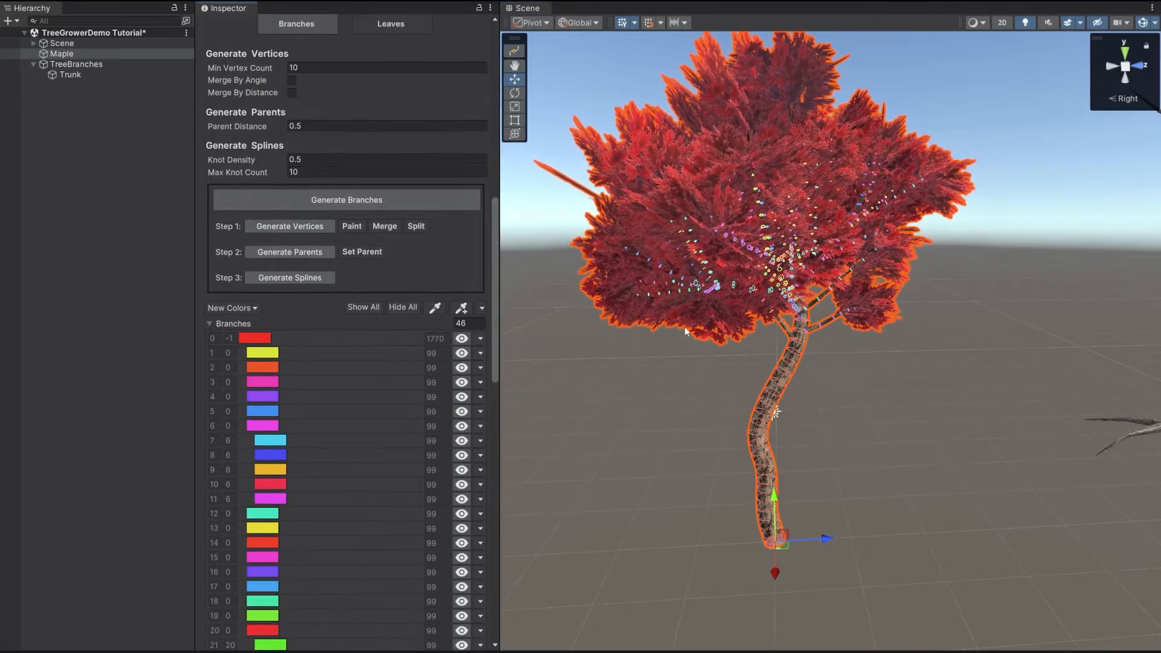
Switch the Scene view to Wireframe shading and examine the mesh structure of the bare branch tree and the Maple
left_click_drag(858, 336, 862, 359, "alt")
right_click_drag(862, 360, 867, 387)
key("d")
key("w")
left_click(978, 23)
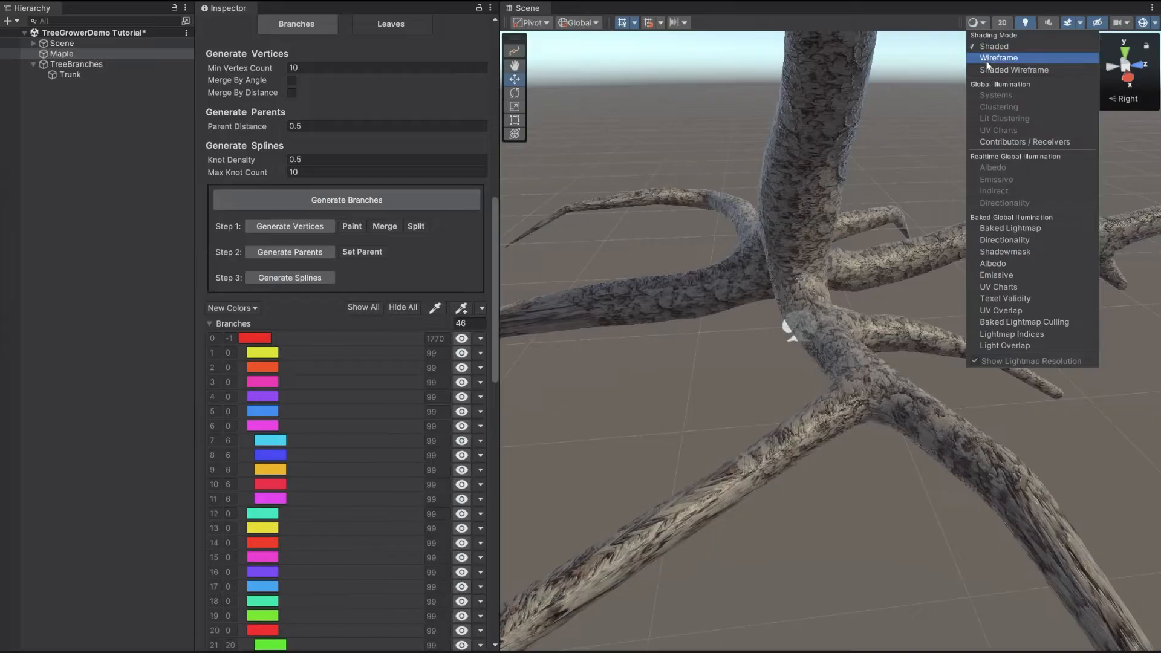
left_click(986, 61)
mouse_move(746, 290)
right_mouse_down()
mouse_move(754, 309)
mouse_move(786, 321)
right_mouse_up()
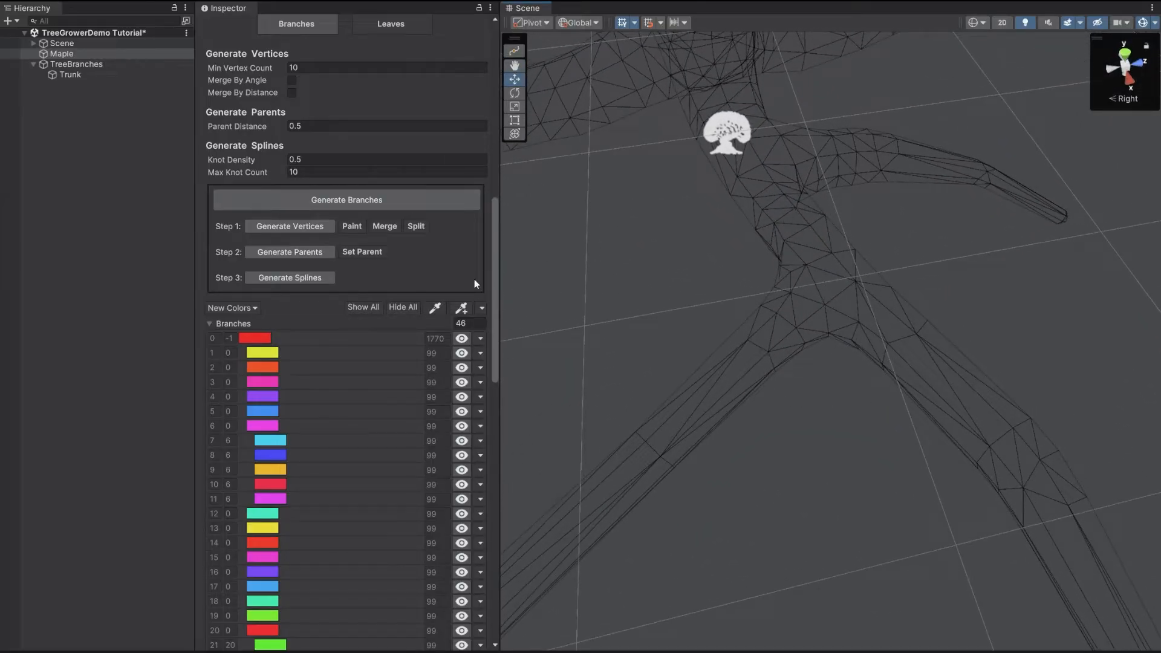
right_click_drag(849, 329, 887, 258)
right_click_drag(916, 369, 858, 361)
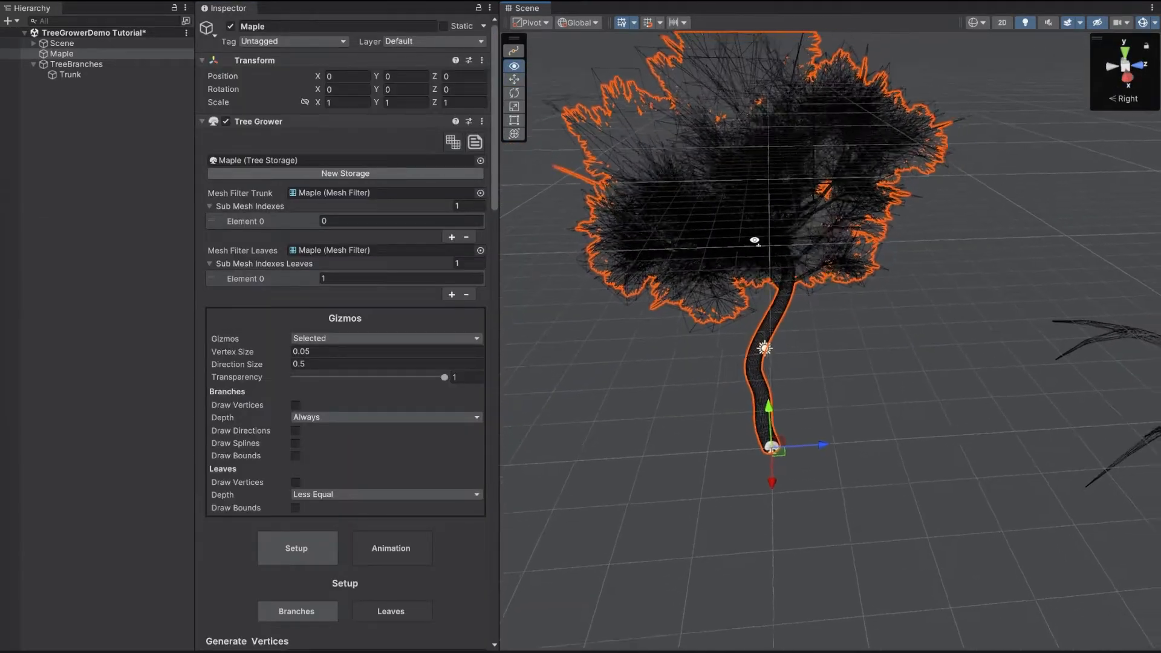
right_click_drag(754, 242, 705, 239)
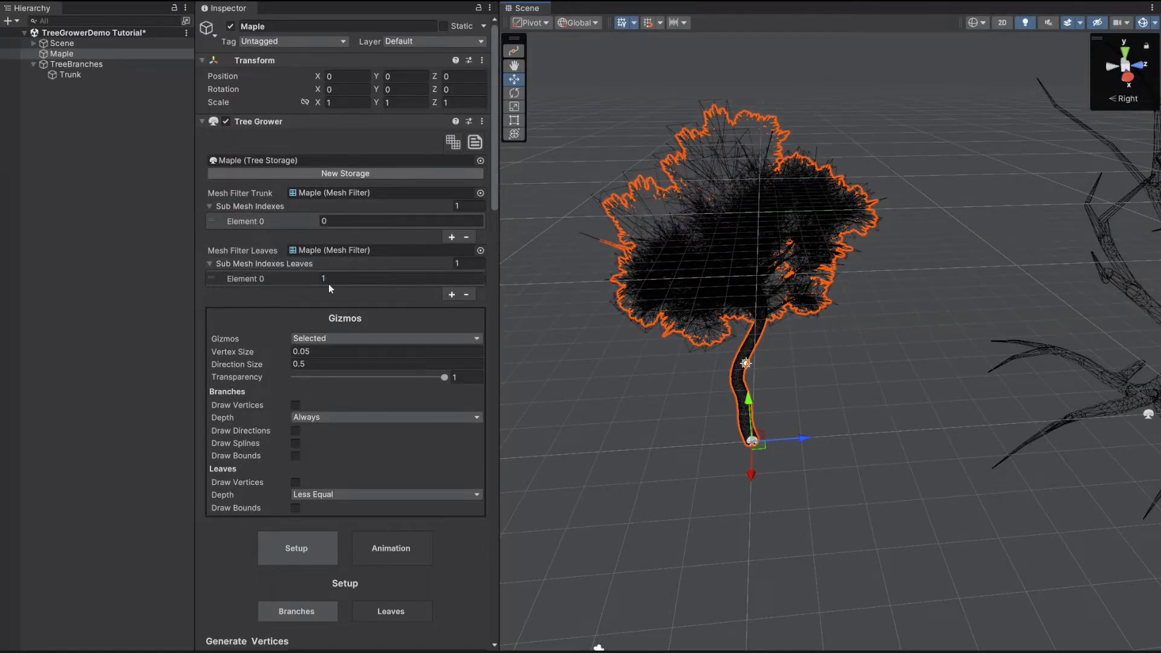
Look at the Tree Grower component's Mesh Combiner tool and close it
left_click(453, 142)
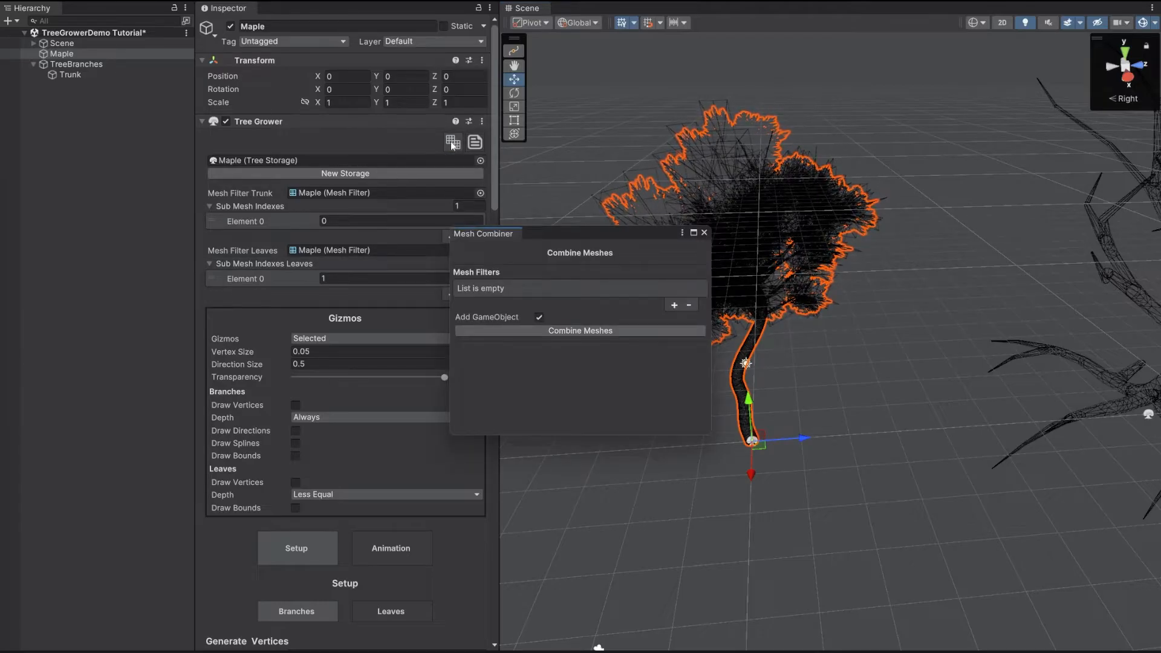
left_click_drag(553, 236, 596, 223)
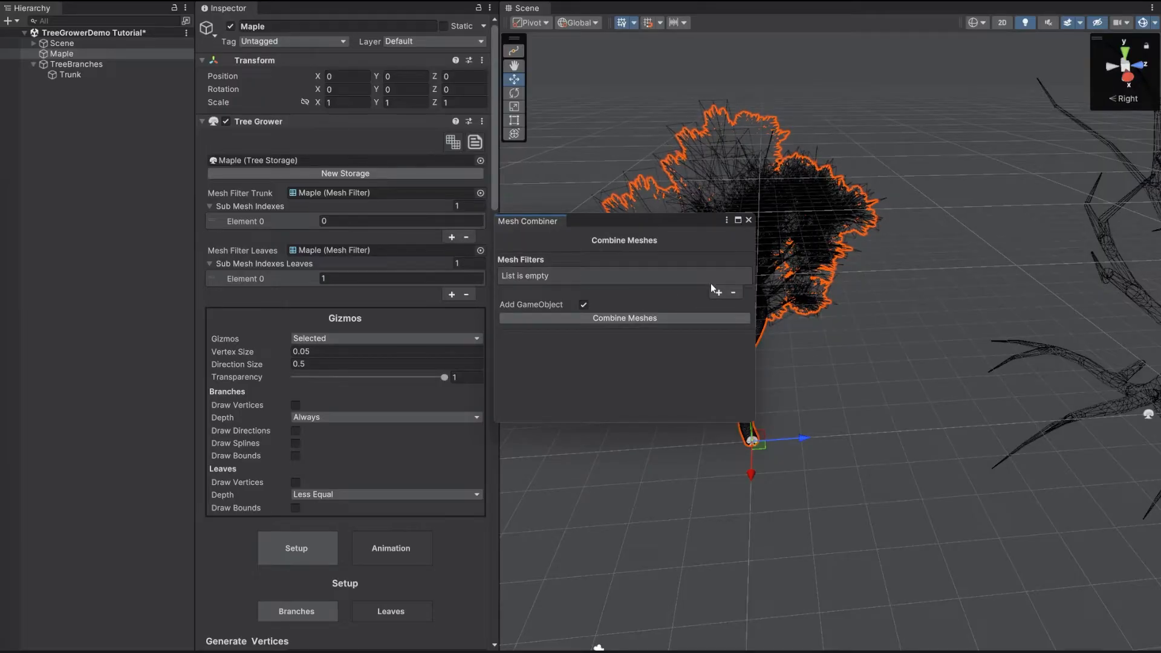
left_click(749, 220)
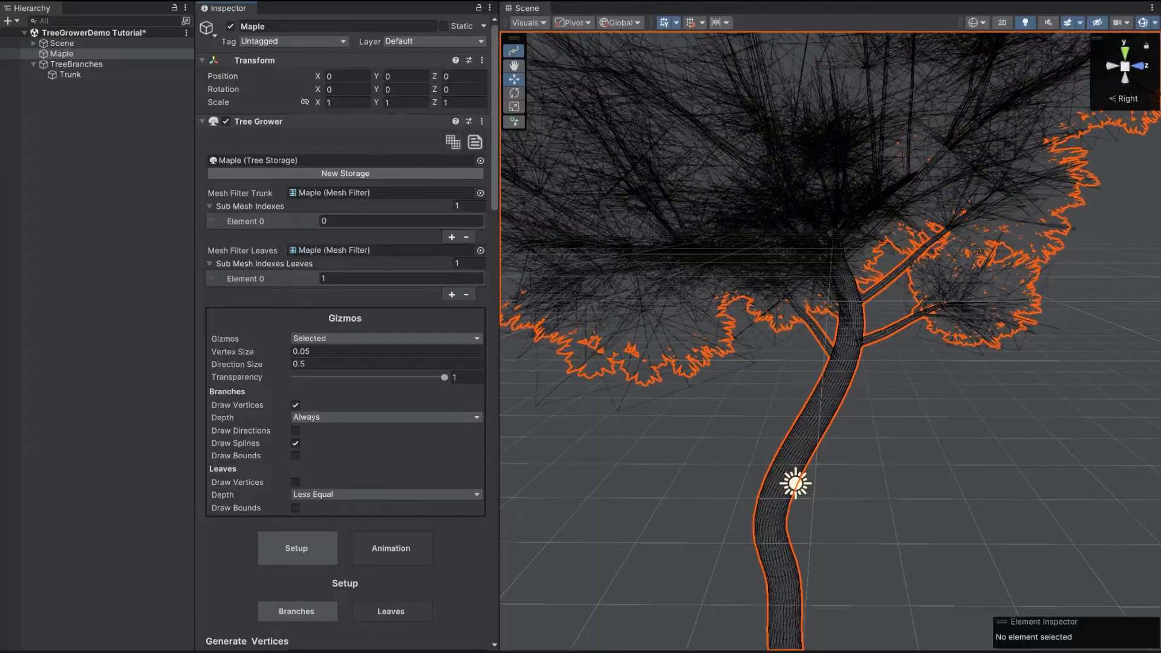
Create a new tree storage asset named Maple for the Tree Grower component
left_click(331, 175)
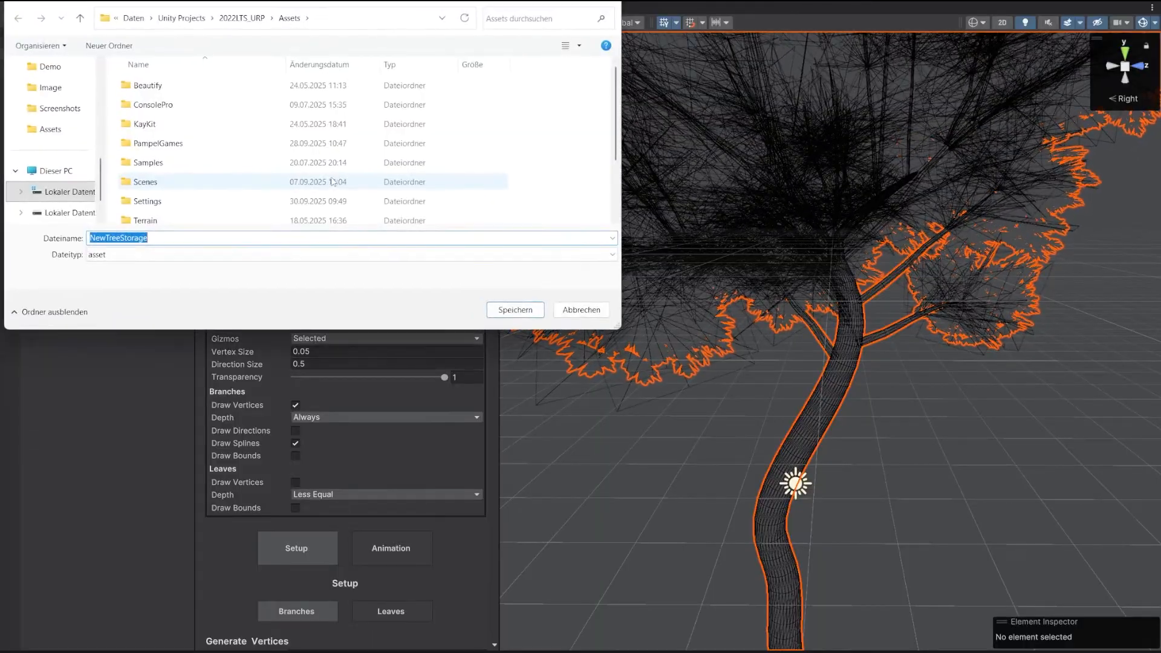
type("Maple")
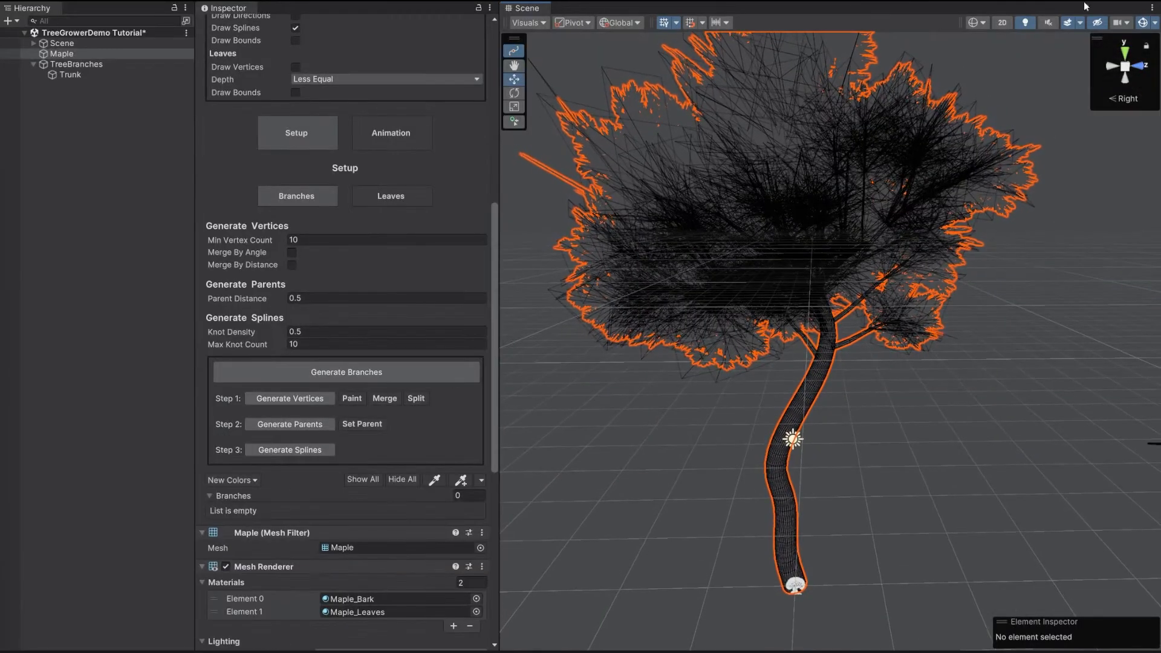
Set the Scene view to Shaded and generate the Maple's branches with the current settings
left_click(981, 25)
left_click(997, 44)
right_click_drag(847, 148, 821, 186)
scroll(301, 301, "down", 3)
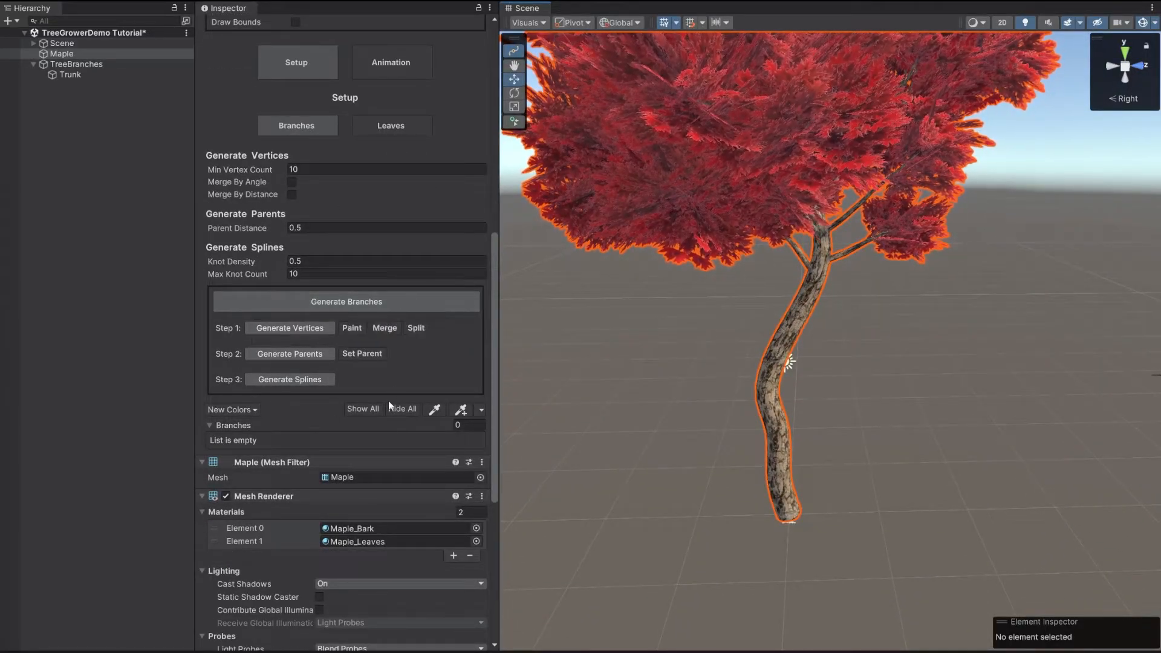
left_click(348, 302)
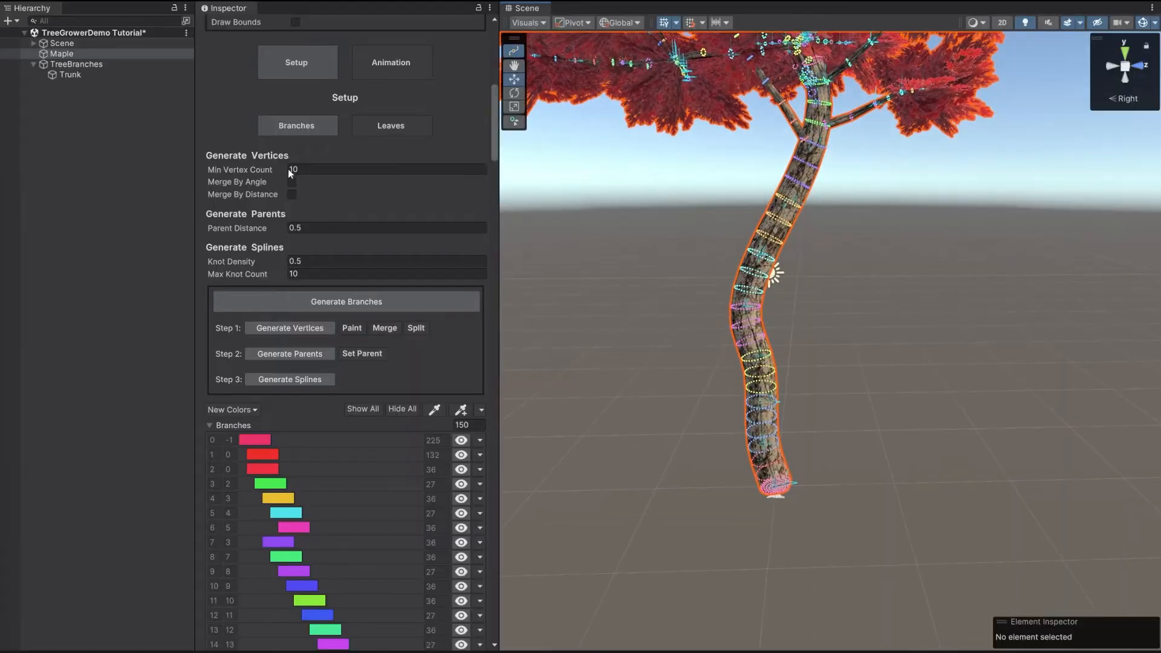
Turn off Draw Splines for the branches in the Tree Grower's gizmo settings
scroll(294, 198, "up", 3)
scroll(294, 197, "up", 4)
left_click(295, 203)
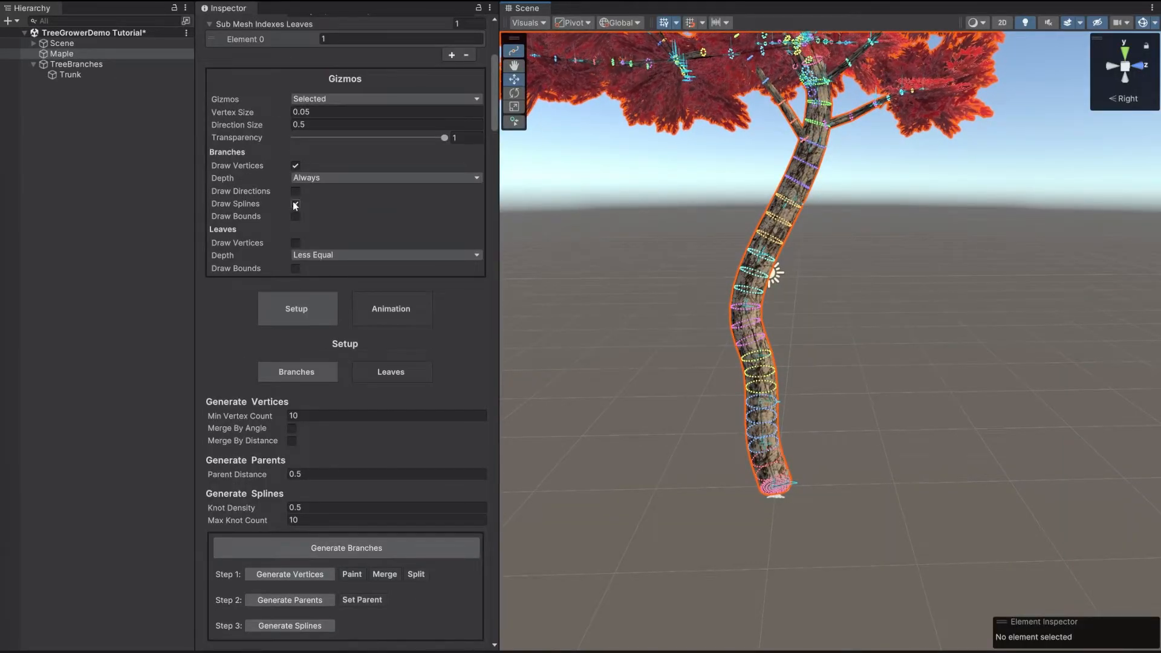
Remove the Maple_Leaves material from the Maple's Mesh Renderer to leave only the bark displayed
mouse_move(493, 129)
left_mouse_down()
mouse_move(495, 300)
mouse_move(458, 590)
left_mouse_up()
left_click(242, 292)
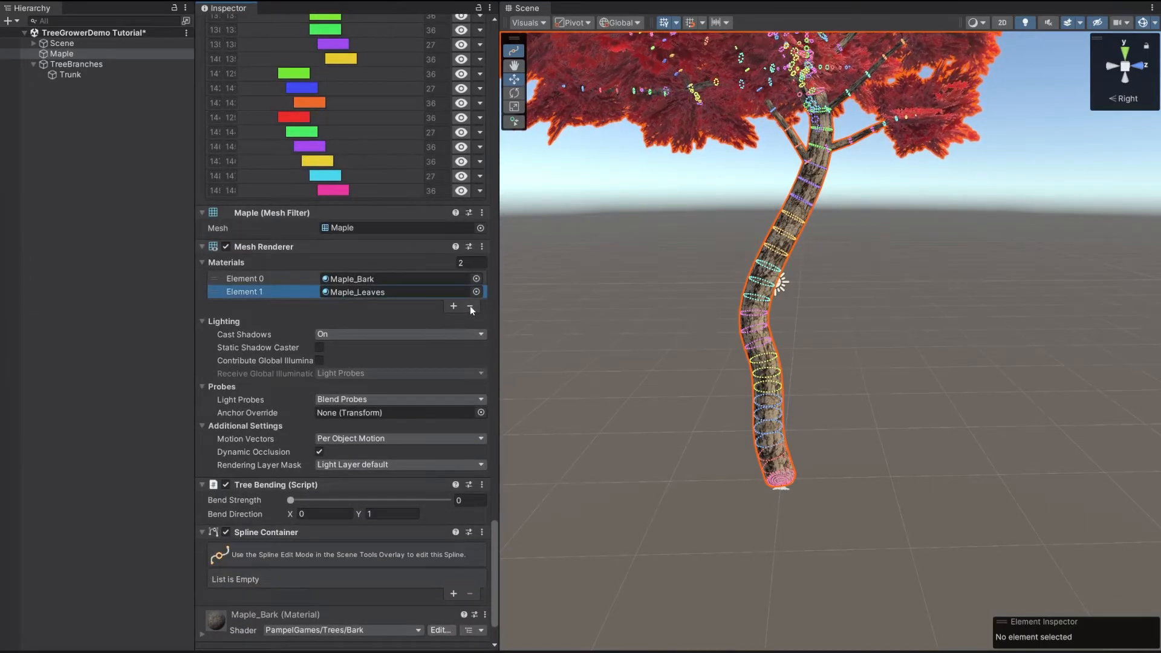
key("e")
right_click_drag(950, 293, 905, 287)
key("s")
key("w")
key("q")
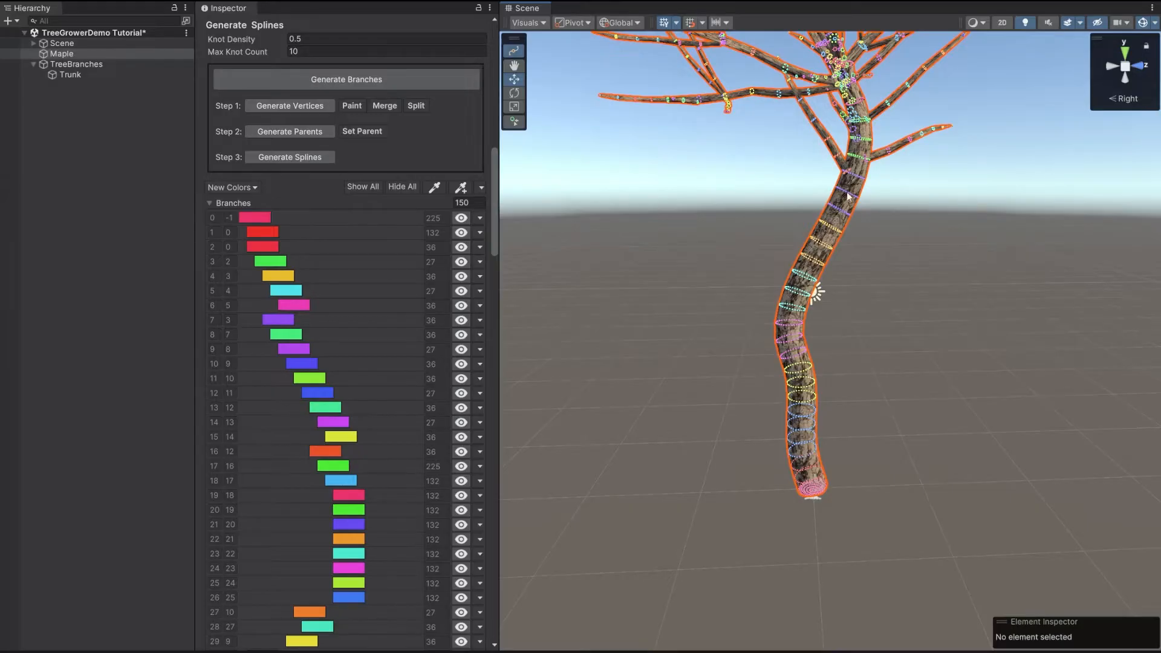
Switch the Scene view to Wireframe shading with the upper trunk's branch junction in close view
key("w")
mouse_move(876, 258)
right_mouse_down()
mouse_move(881, 275)
mouse_move(882, 254)
right_mouse_up()
key("e")
key("w")
left_click(977, 23)
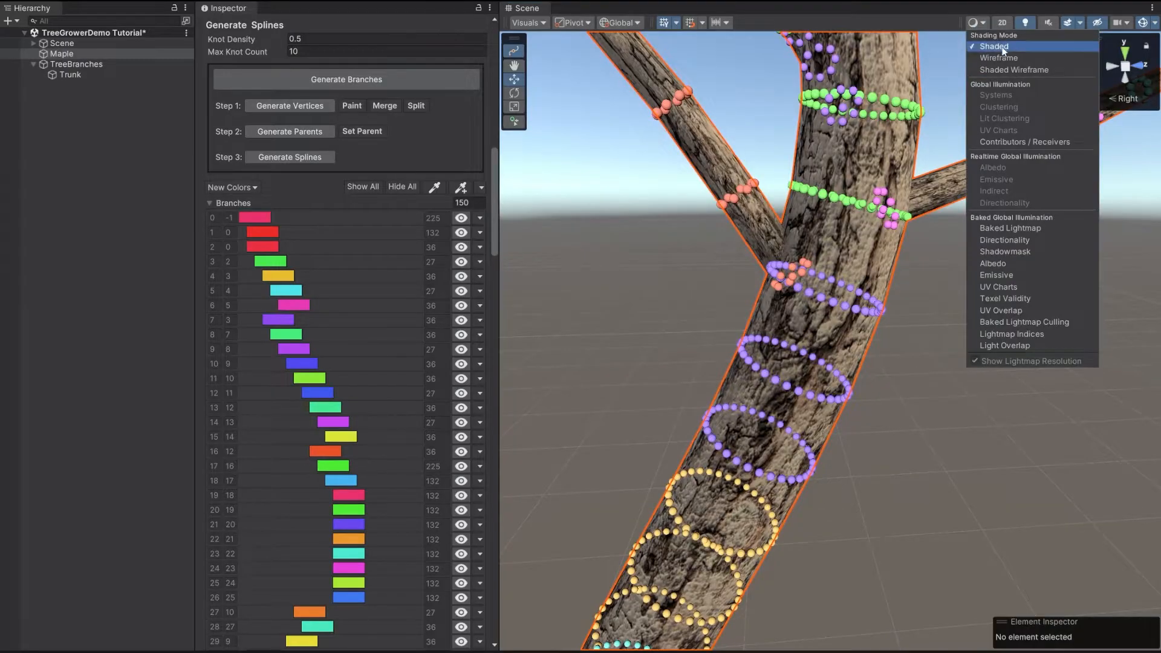
left_click(1002, 56)
right_click_drag(843, 194, 843, 185)
key("w")
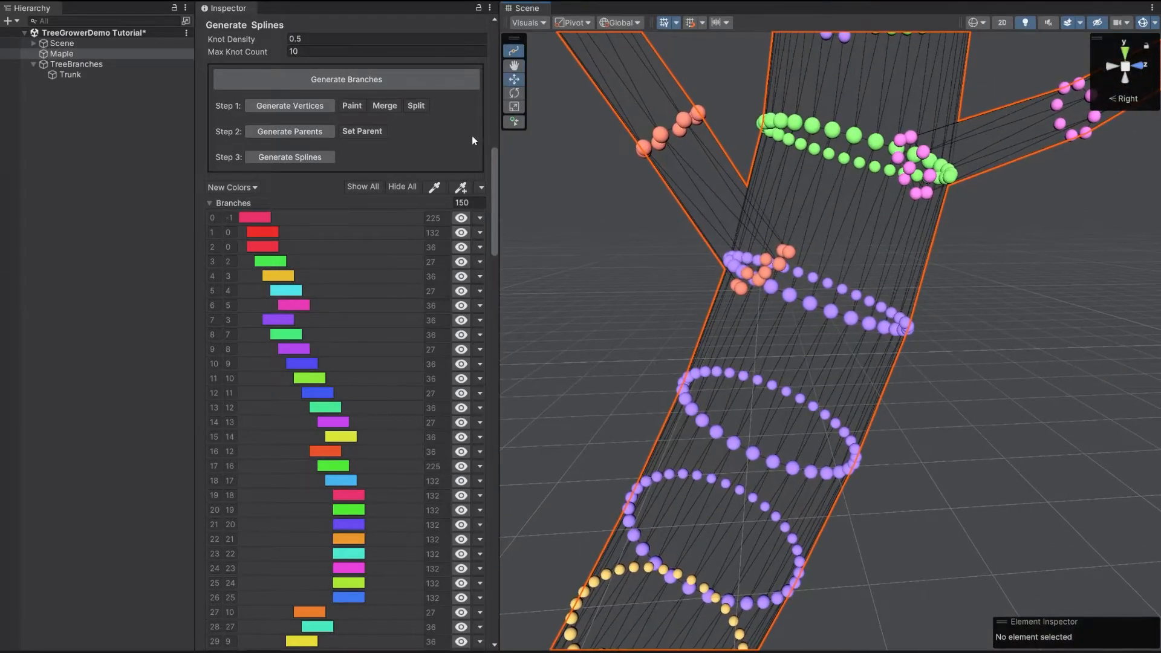
Hide the branch vertices gizmo and examine the wireframe where the branches join the Maple's trunk
scroll(346, 158, "up", 12)
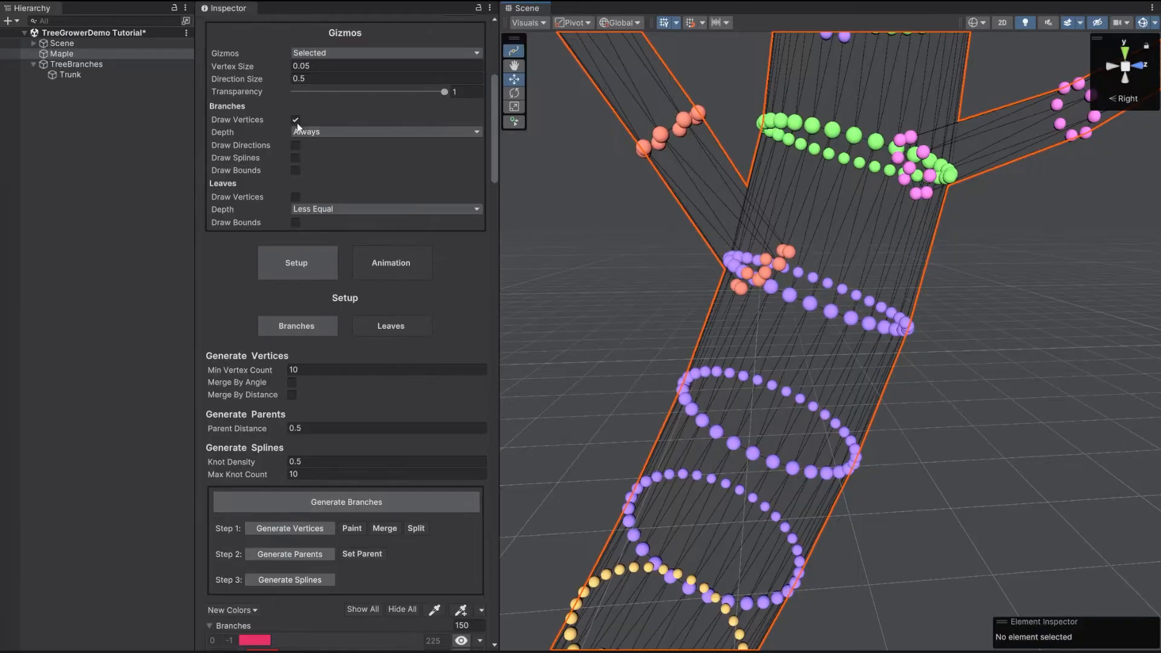
left_click(295, 119)
mouse_move(720, 212)
right_mouse_down()
mouse_move(831, 236)
mouse_move(932, 278)
mouse_move(898, 272)
right_mouse_up()
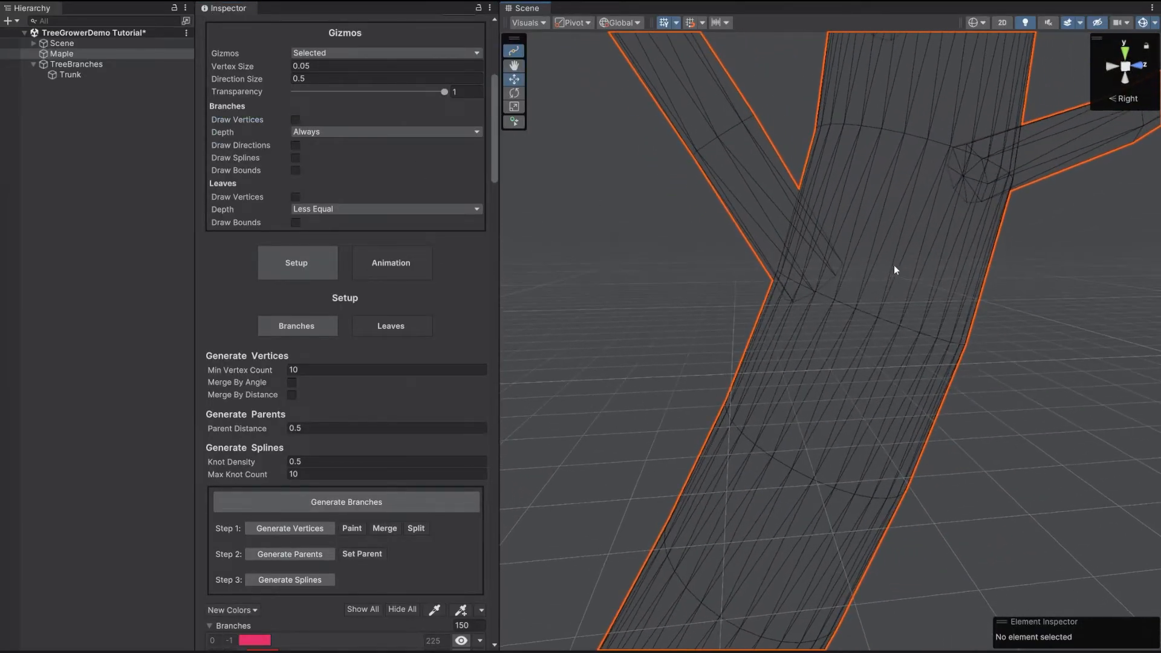
scroll(850, 277, "down", 5)
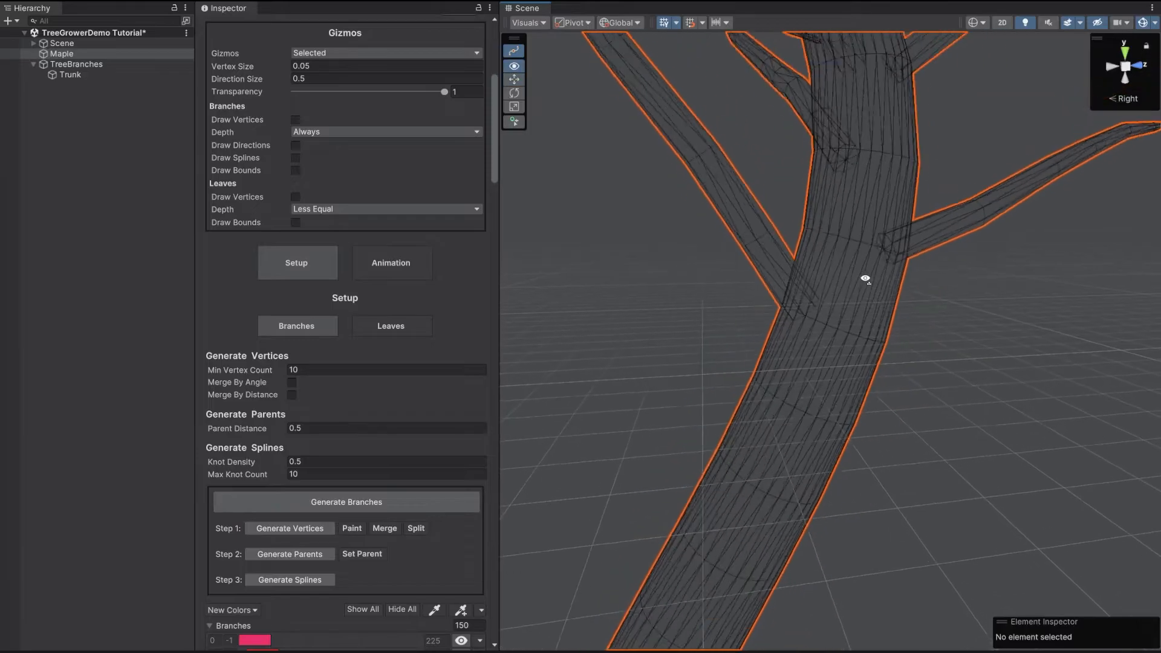
right_click_drag(773, 468, 851, 405)
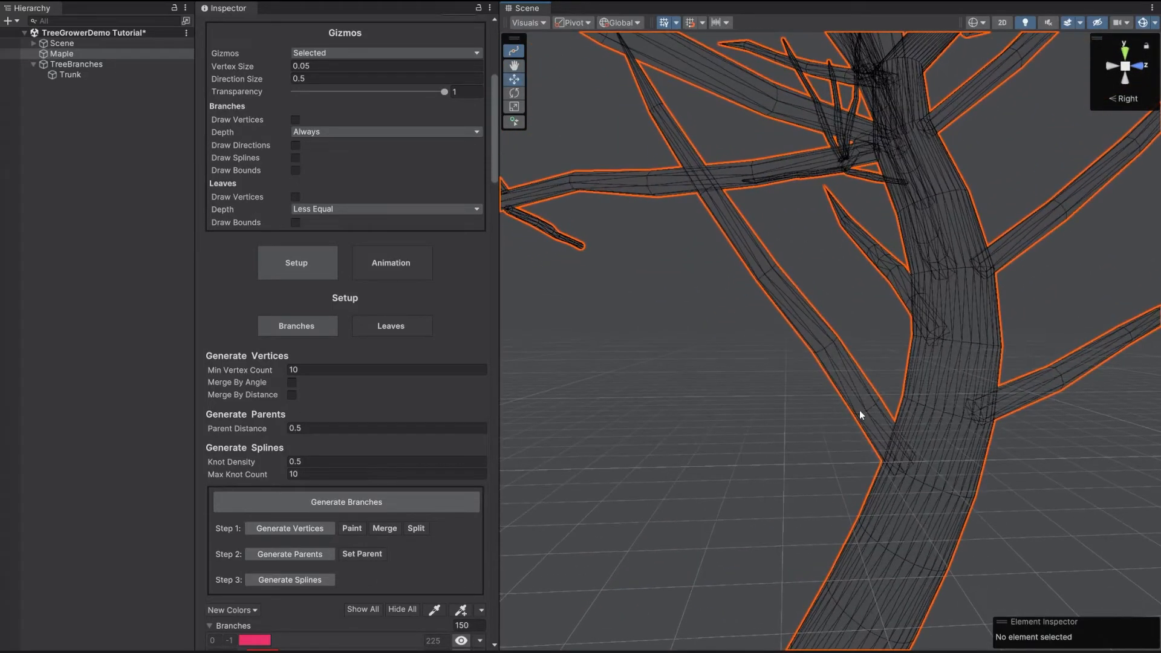
scroll(706, 210, "down", 5)
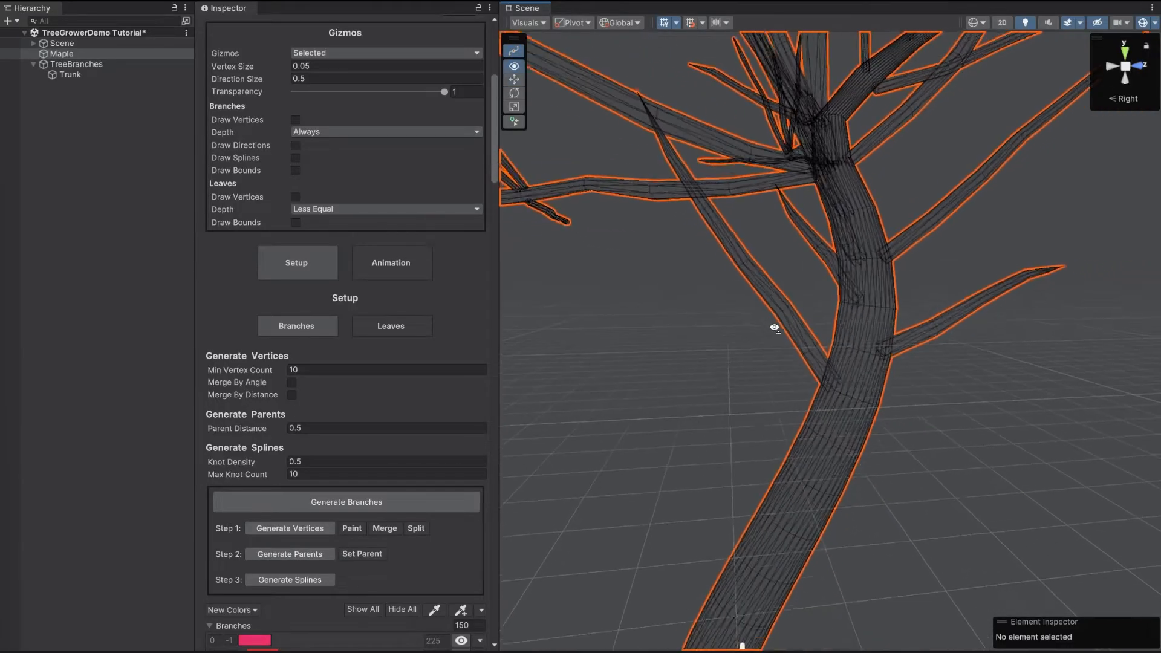
Enable Merge By Distance for vertex generation and regenerate the Maple's branches
scroll(348, 407, "down", 1)
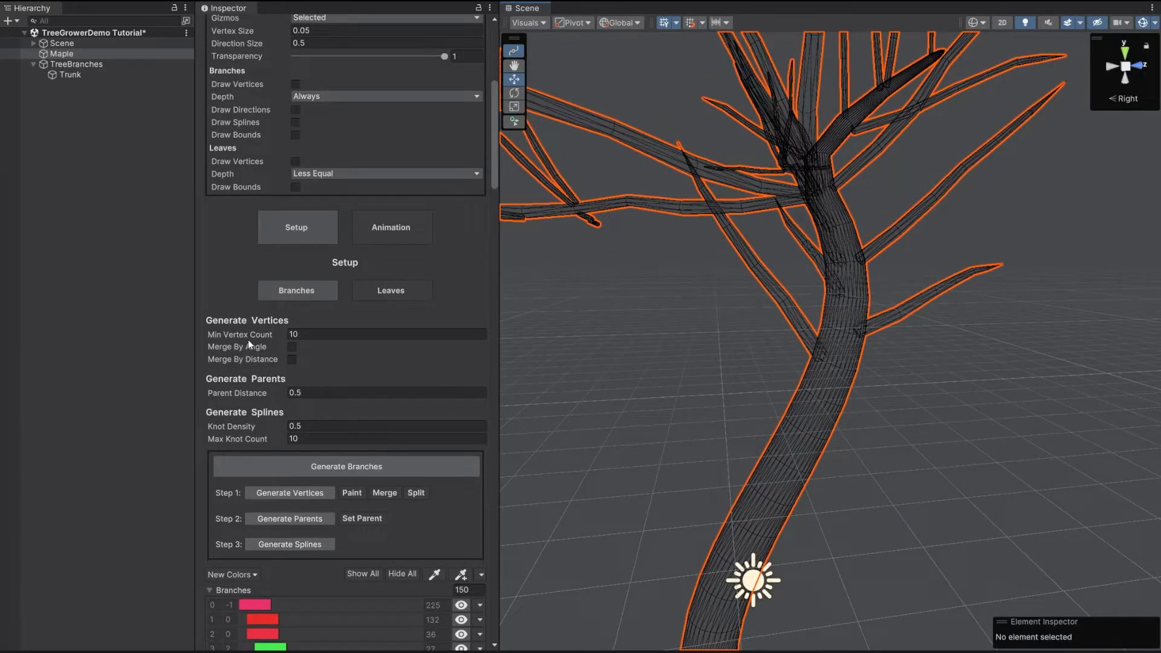
left_click(291, 360)
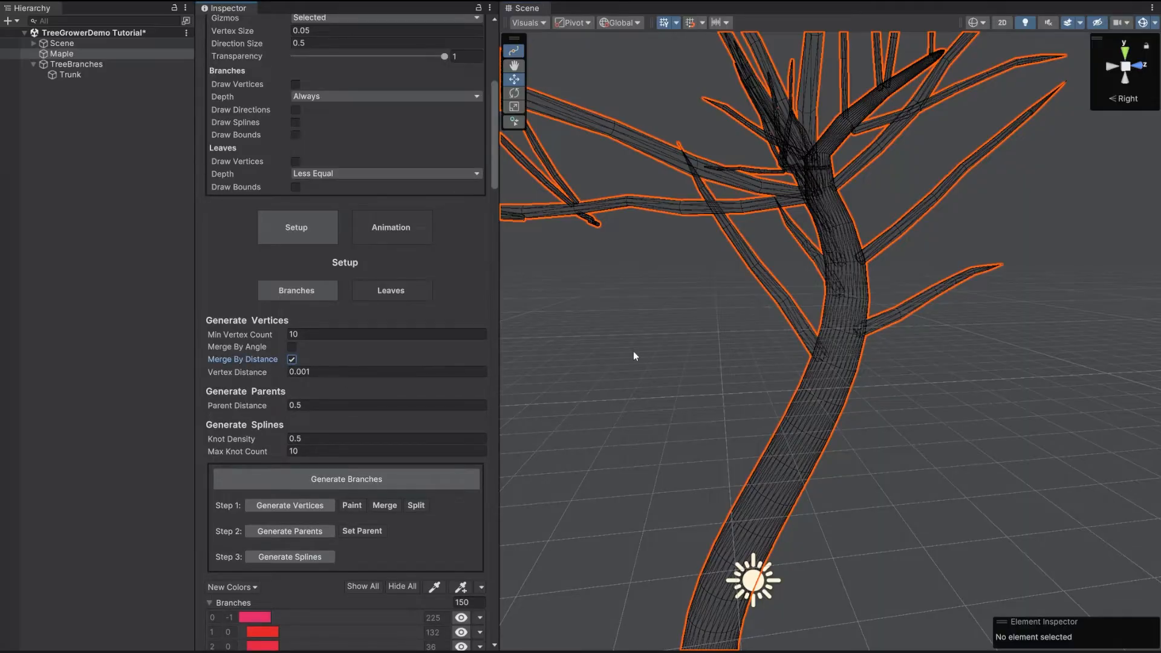
scroll(580, 358, "down", 3)
scroll(371, 390, "down", 5)
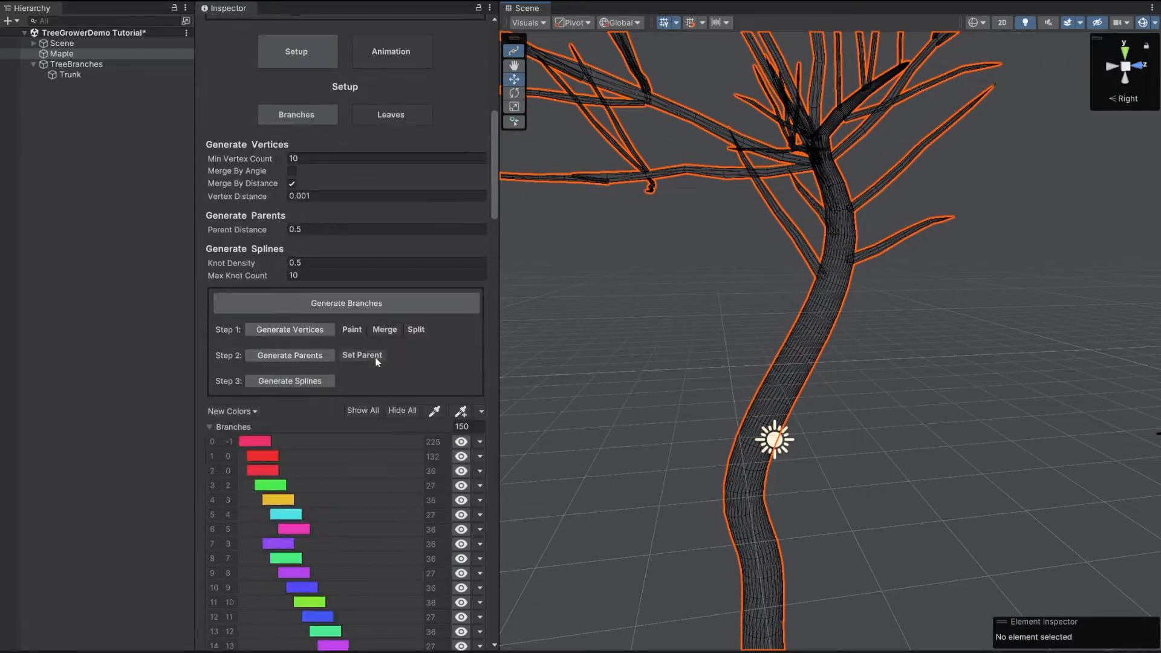
left_click(358, 306)
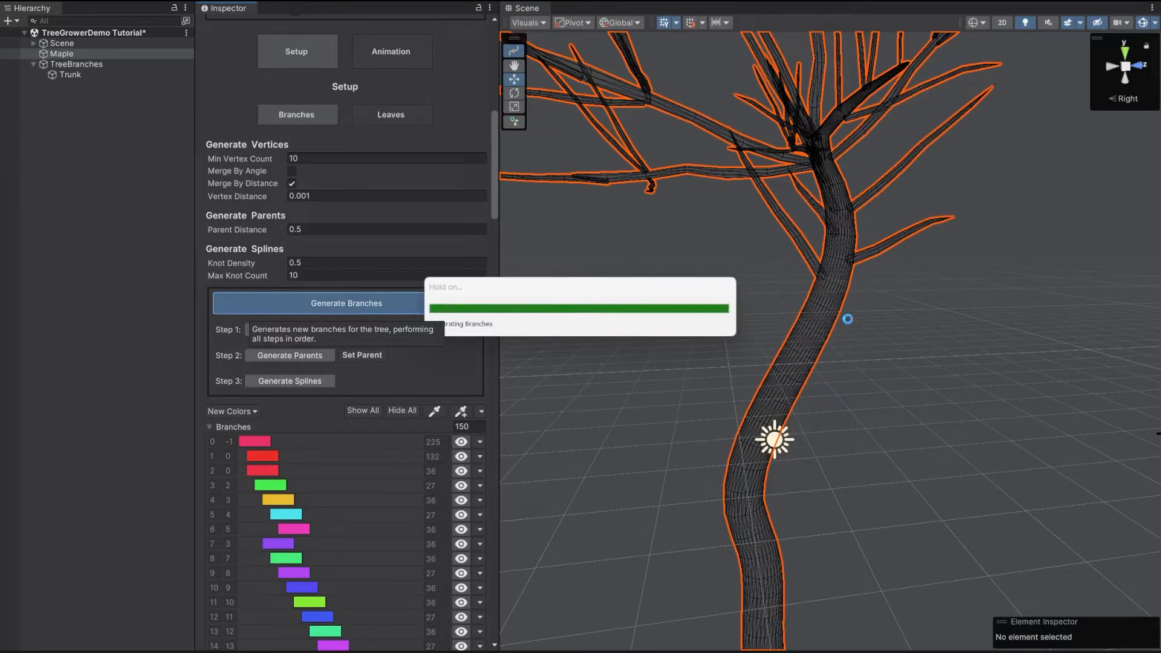
Turn on Draw Vertices for the branches and inspect the regenerated vertex groups along the trunk and branches
scroll(251, 172, "up", 7)
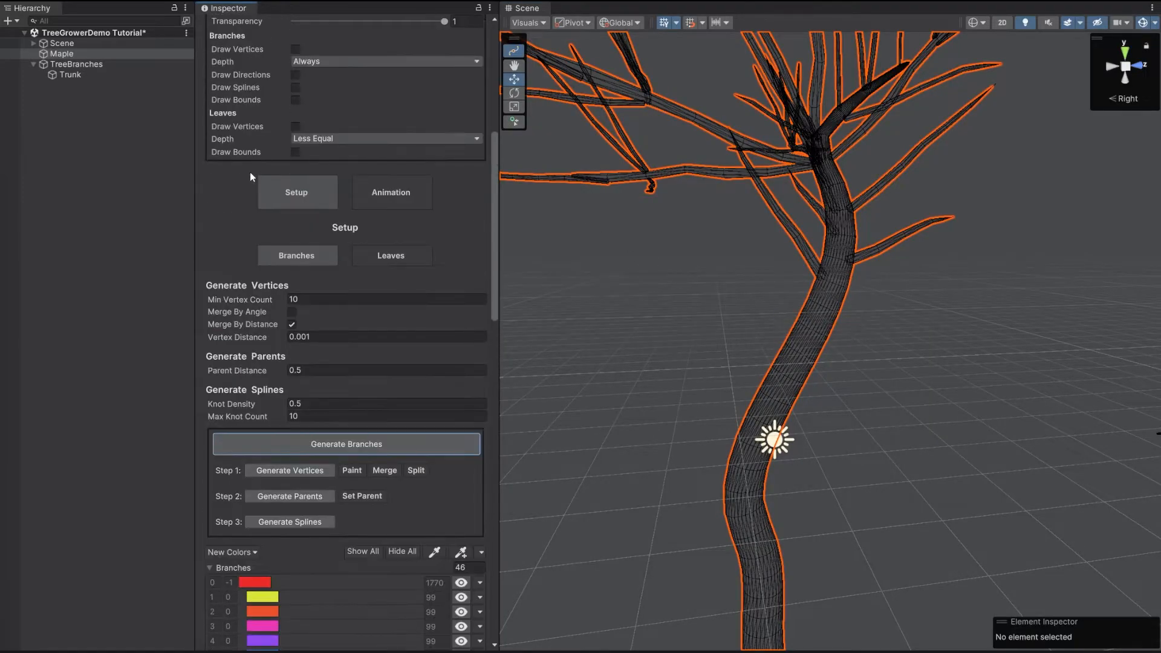
left_click(296, 155)
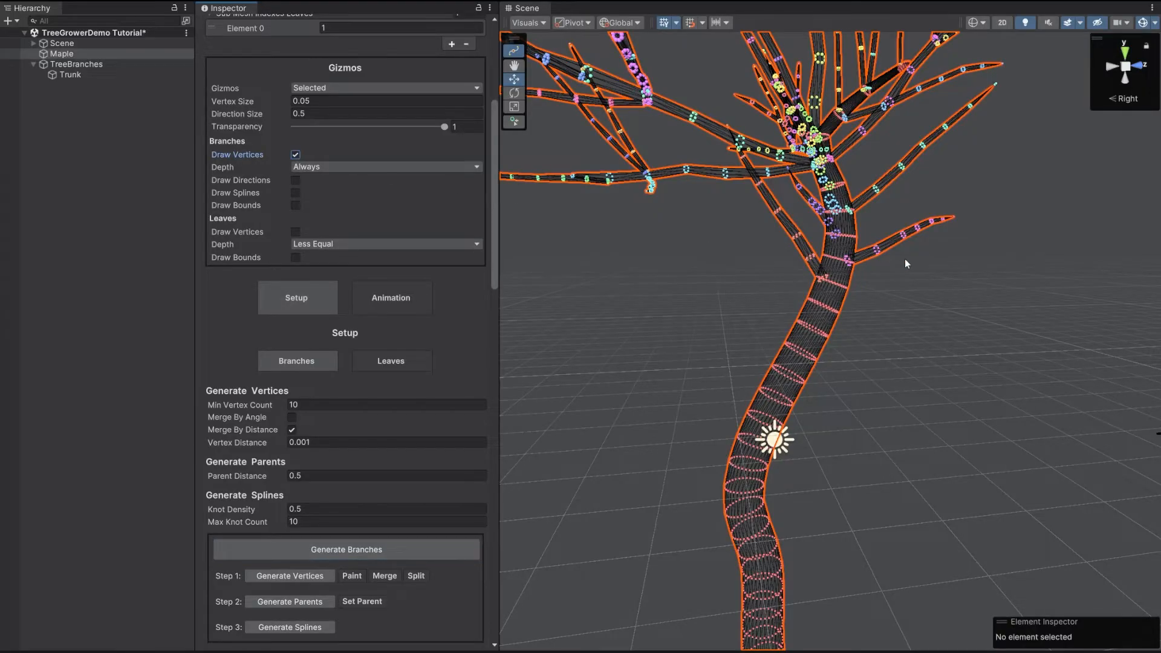
scroll(897, 292, "down", 5)
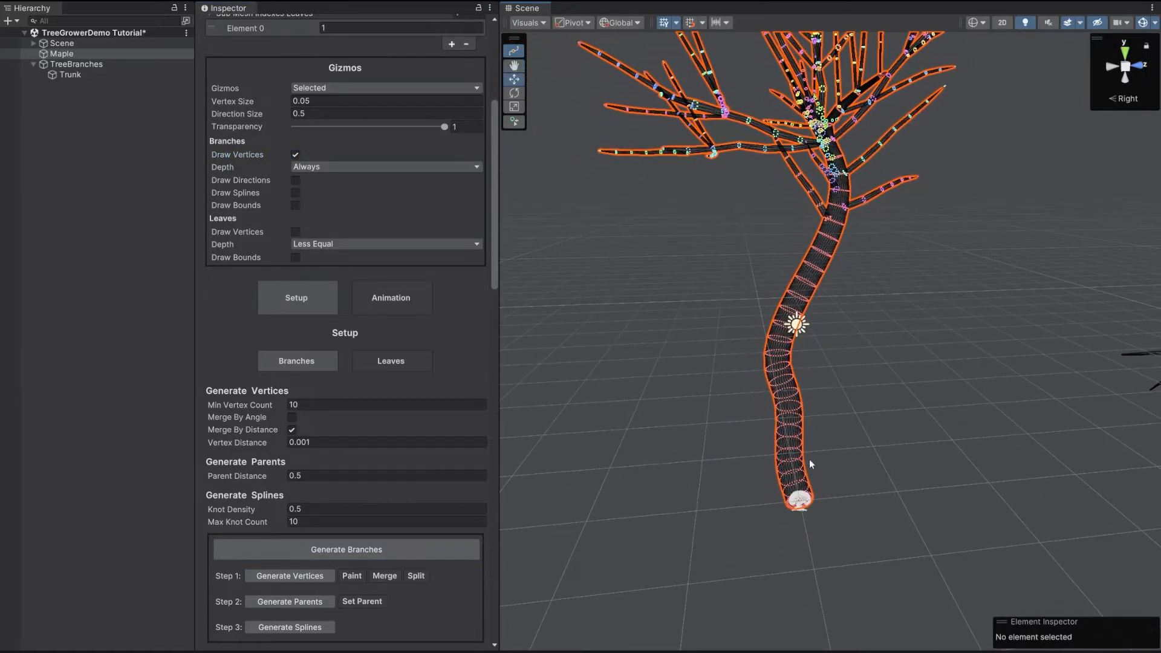
mouse_move(868, 297)
right_mouse_down()
mouse_move(868, 269)
mouse_move(864, 285)
right_mouse_up()
key("w")
key("w")
key("s")
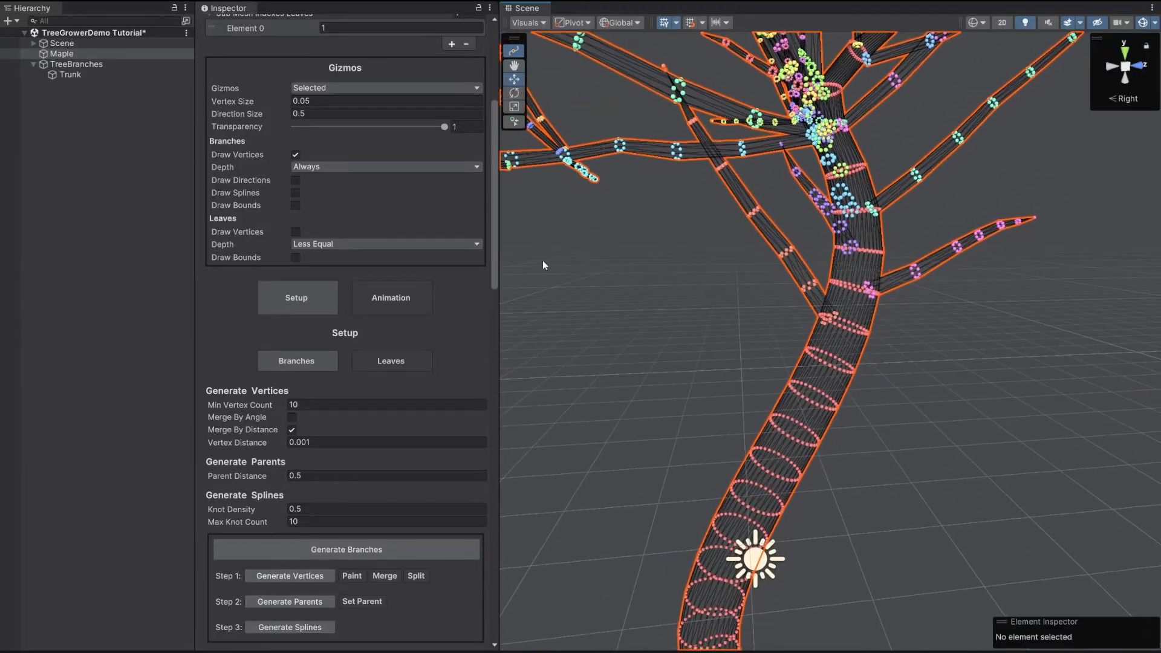
Turn on Draw Splines for the Maple's branches and inspect the splines running through the tree
left_click(296, 193)
mouse_move(705, 301)
right_mouse_down()
mouse_move(696, 282)
mouse_move(672, 275)
right_mouse_up()
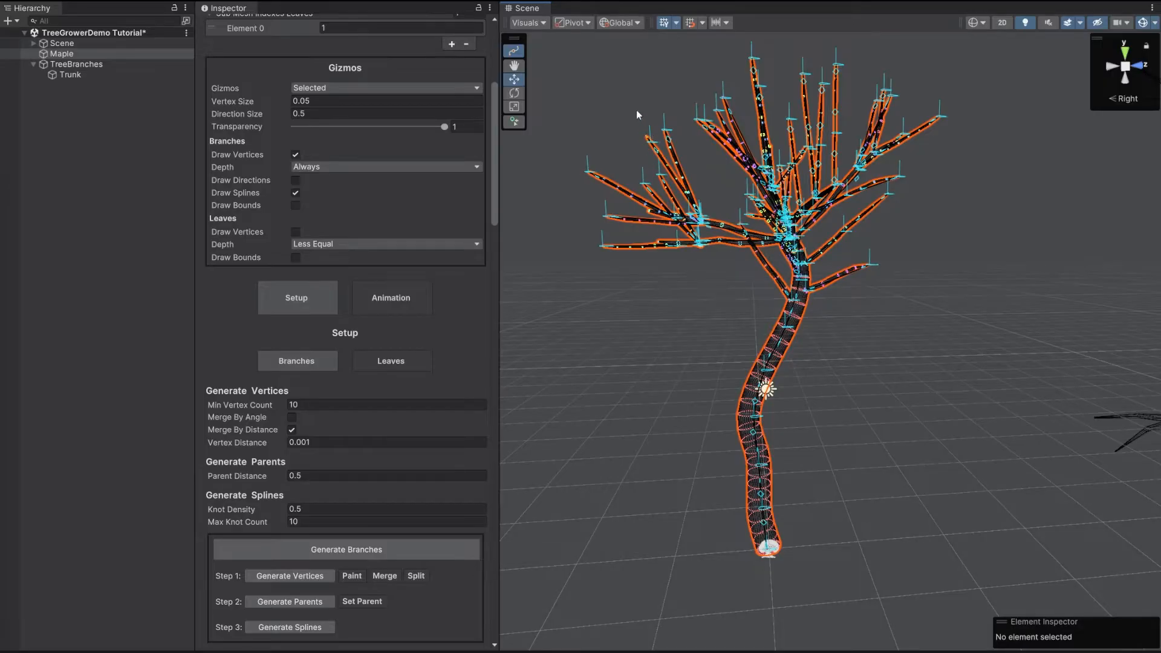
right_click_drag(816, 320, 846, 292)
key("w")
key("w")
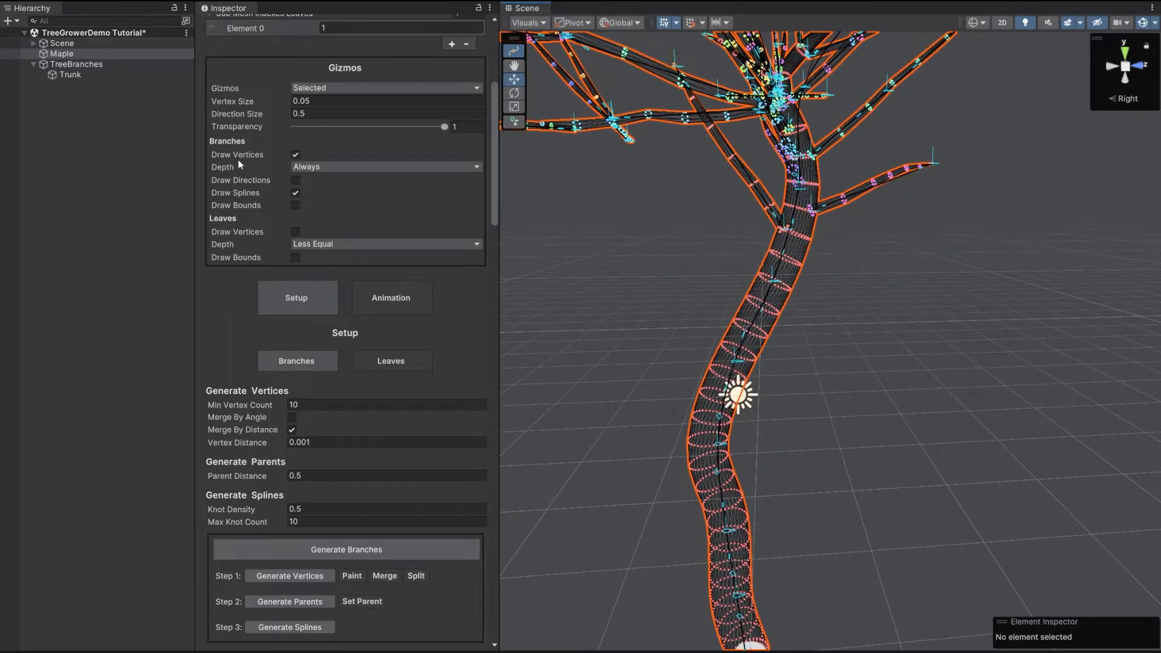
Hide all branches in the Branches list and show only the trunk, branch 0
scroll(282, 465, "down", 5)
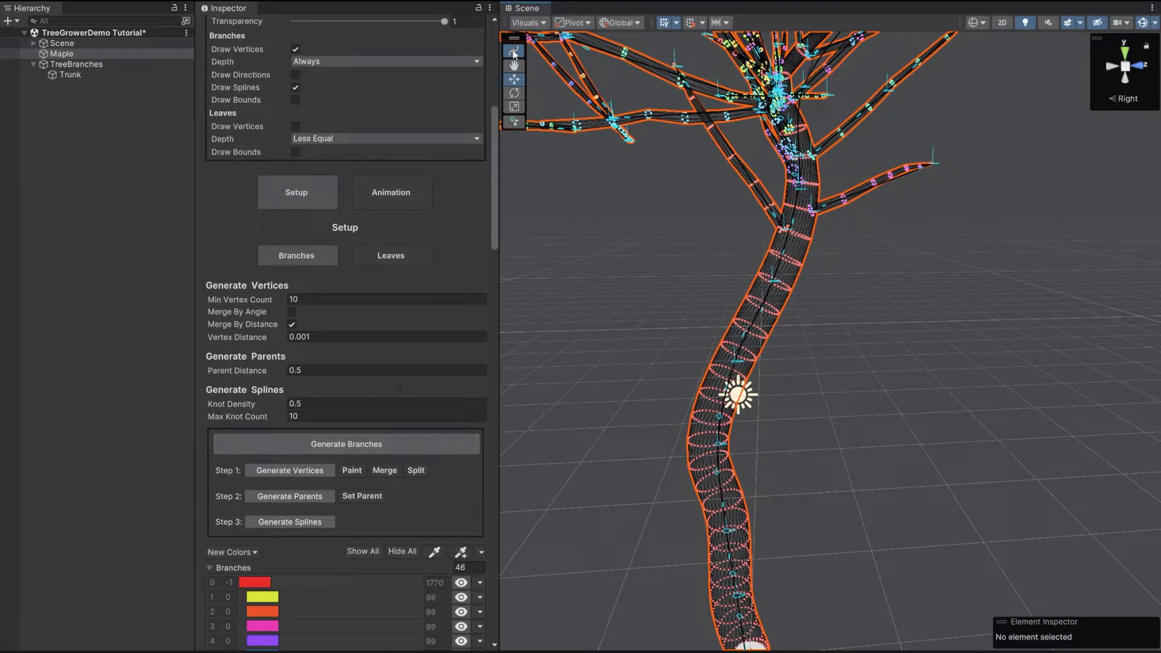
scroll(378, 386, "down", 3)
left_click(401, 482)
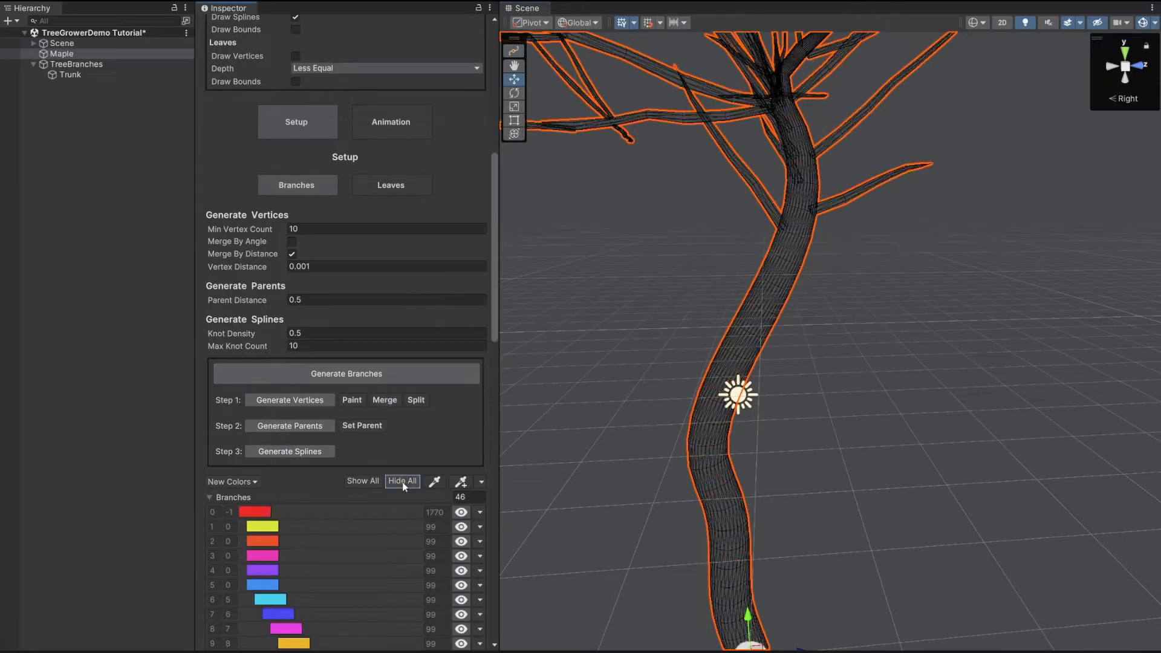
left_click(461, 513)
right_click_drag(765, 300, 760, 289)
key("s")
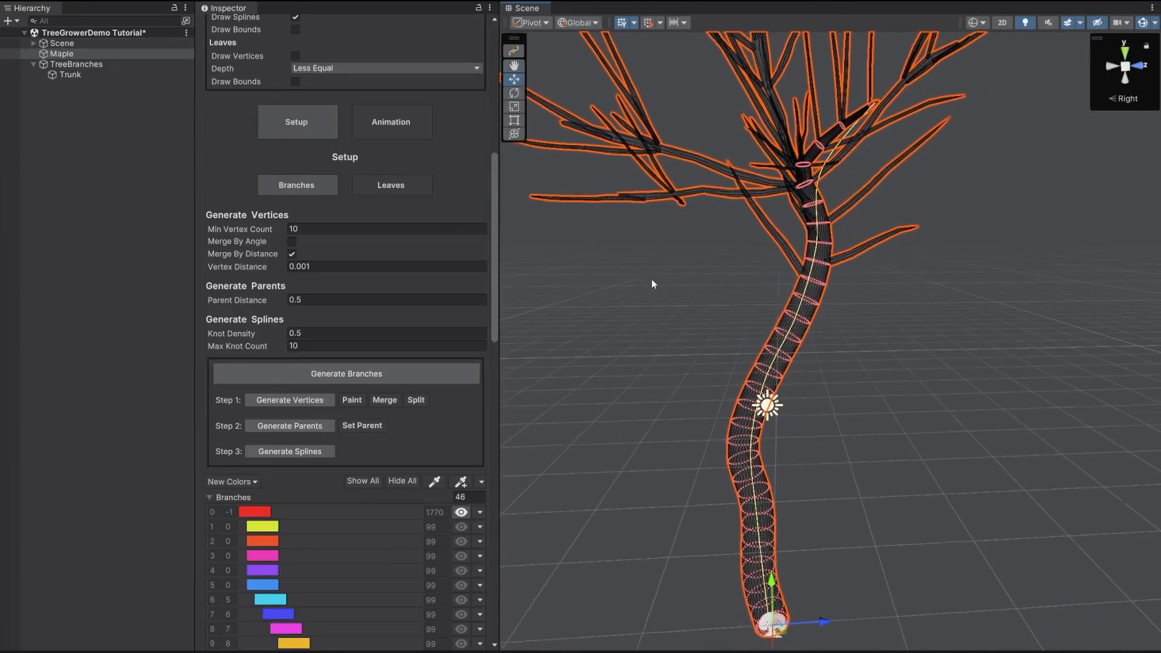
Activate spline editing and nudge Knot 4 of the trunk's spline
left_click(513, 51)
key("w")
right_click_drag(729, 185, 731, 172)
left_click_drag(492, 165, 489, 191)
left_click(303, 362)
right_click_drag(773, 328, 776, 286)
key("w")
left_click(778, 284)
left_click_drag(778, 288, 770, 283)
key("s")
right_click_drag(800, 326, 802, 344)
key("w")
key("q")
key("a")
key("w")
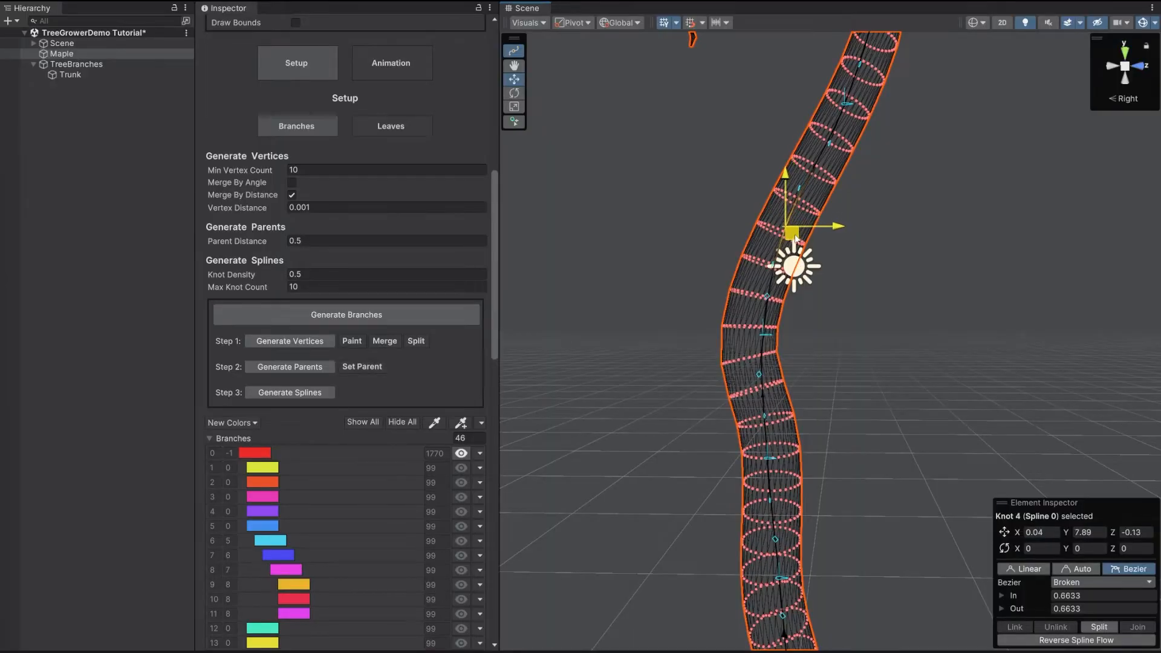
Nudge the next lower knot of the trunk's spline slightly and check the whole trunk
left_click(763, 343)
left_click_drag(804, 335, 799, 336)
key("s")
right_click_drag(824, 383, 828, 372)
key("e")
Show all branches again and turn off Draw Splines for the branches
left_click(461, 454)
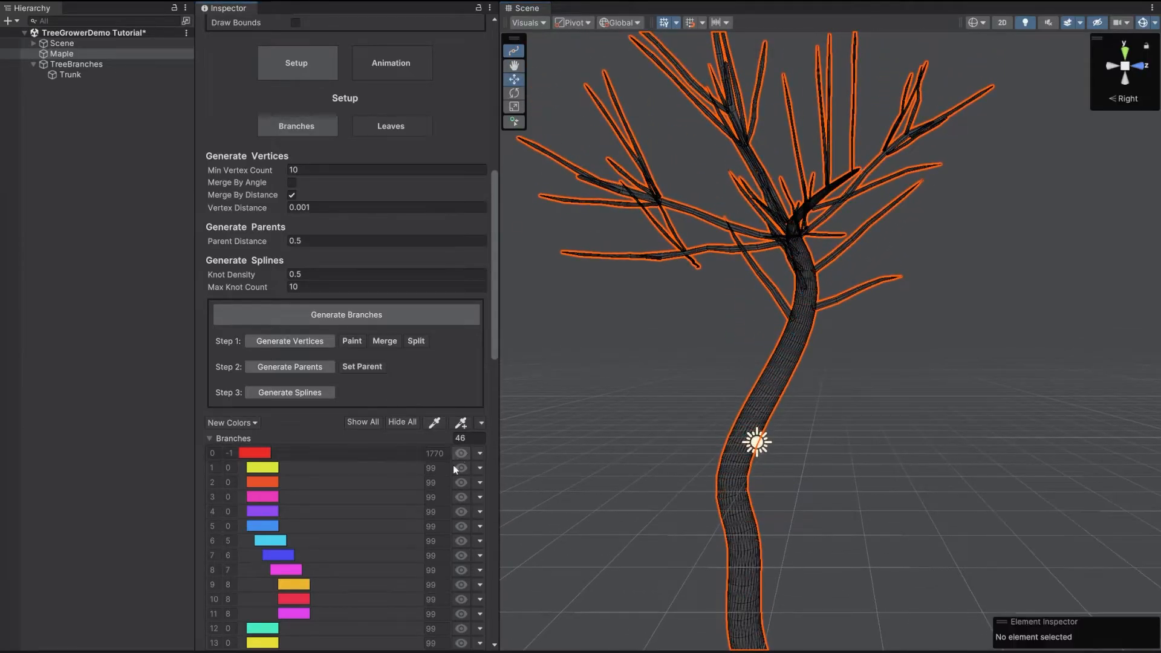
left_click(380, 422)
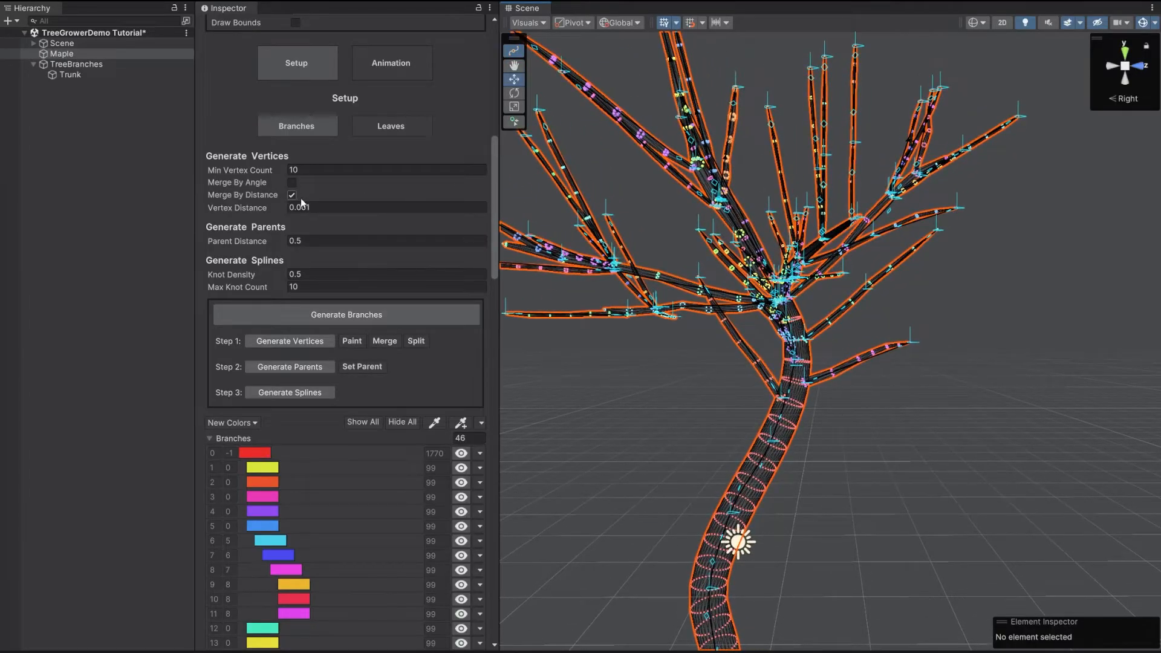
scroll(300, 199, "up", 10)
left_click(296, 204)
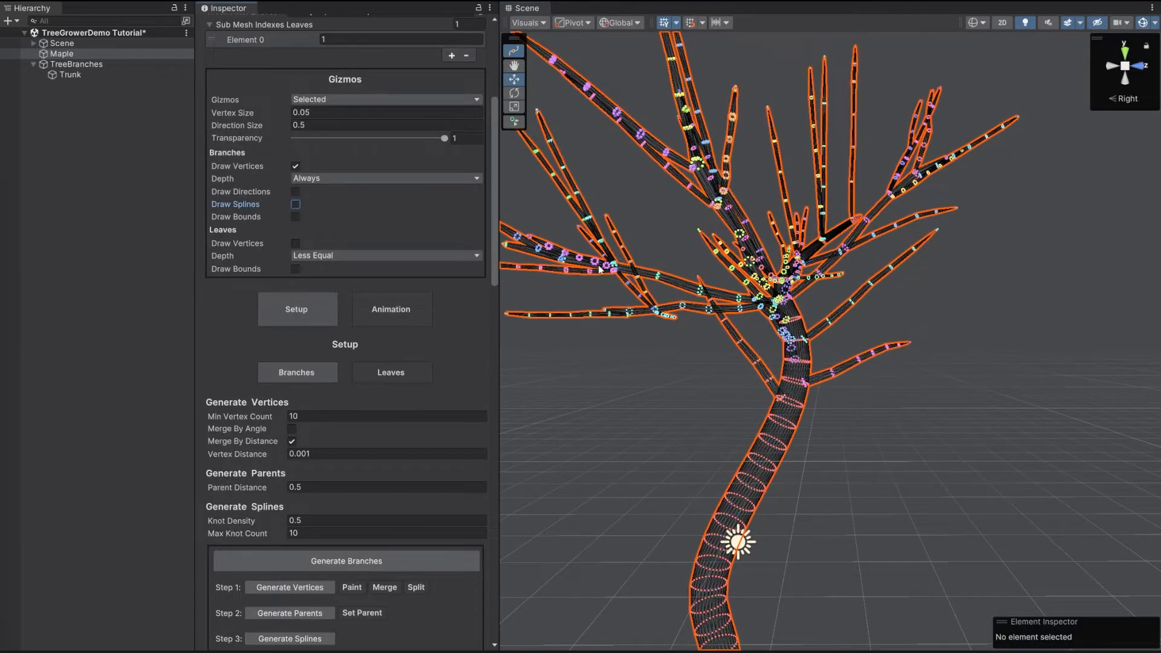
Isolate the view to branch 5 including its children and bring them into close view
scroll(338, 469, "down", 9)
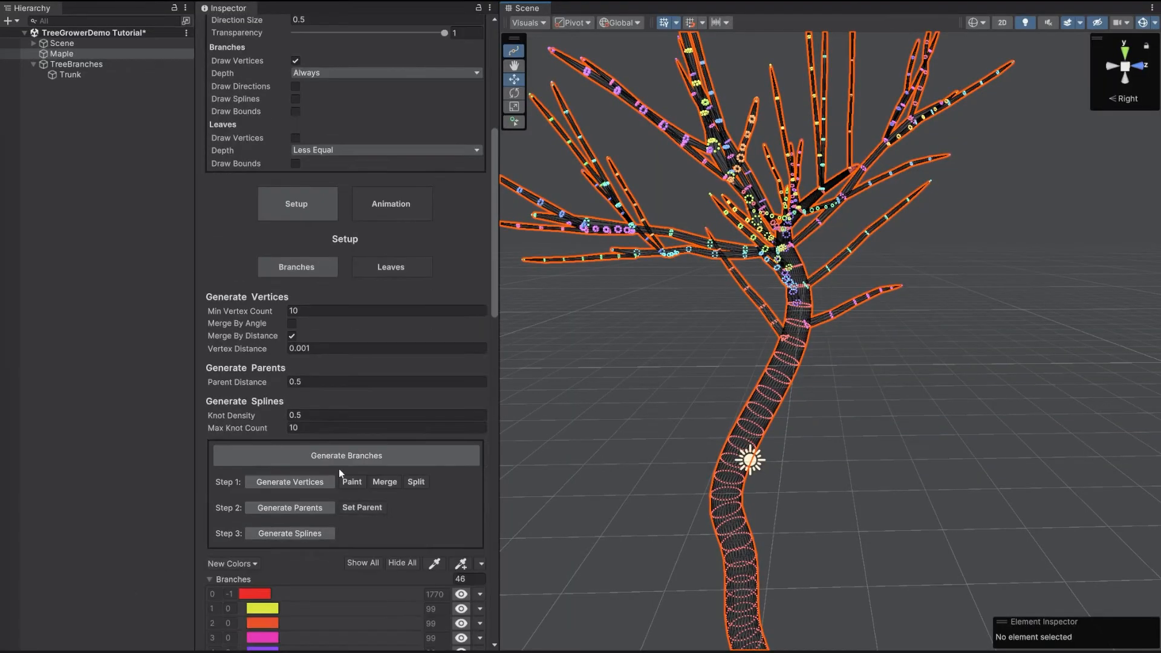
scroll(381, 488, "down", 3)
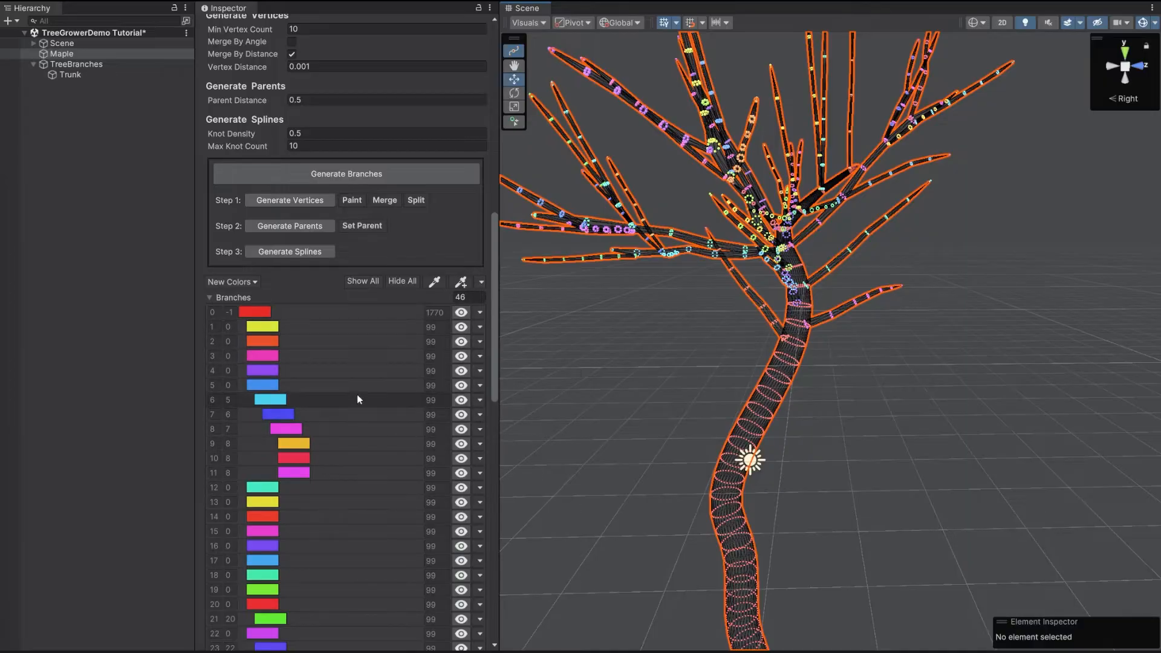
left_click(480, 386)
mouse_move(508, 402)
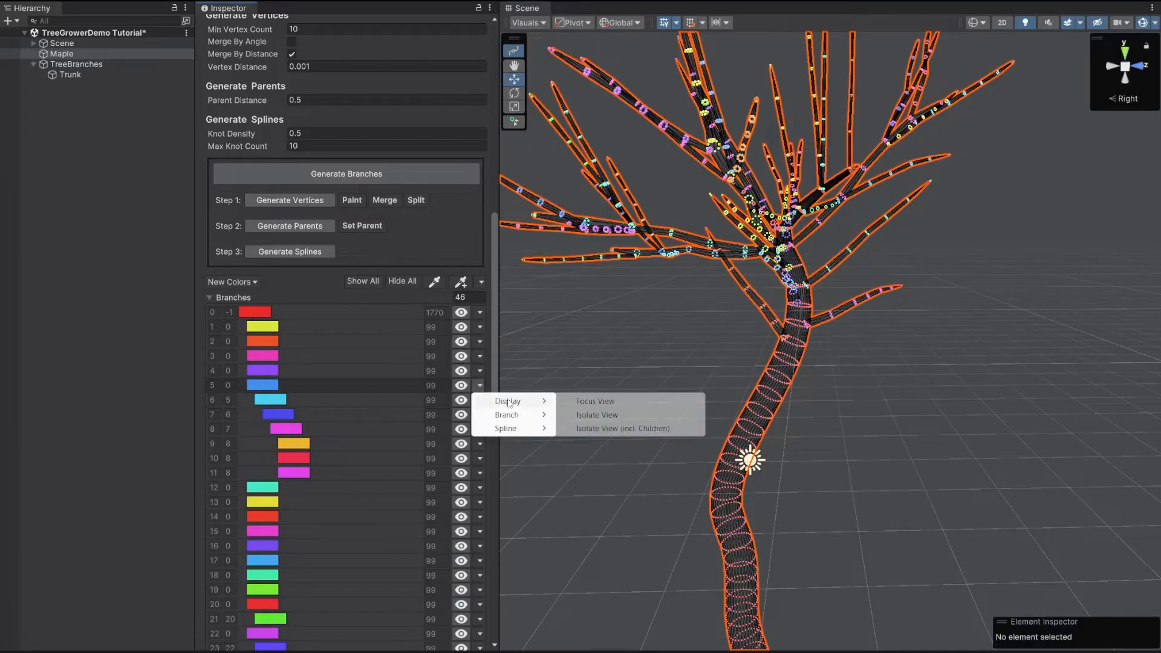
left_click(639, 431)
key("w")
right_click_drag(784, 387, 863, 399)
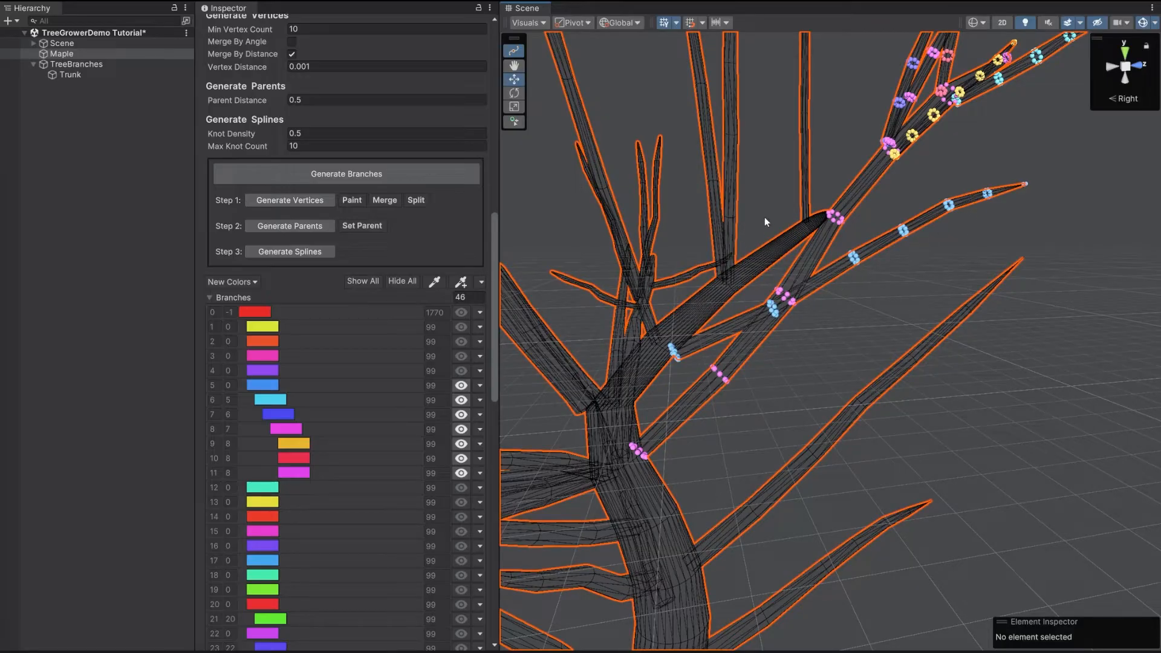
Isolate branch 5 by picking it in the scene, and add branch 8 to the visible branches with the additive picker
left_click(435, 283)
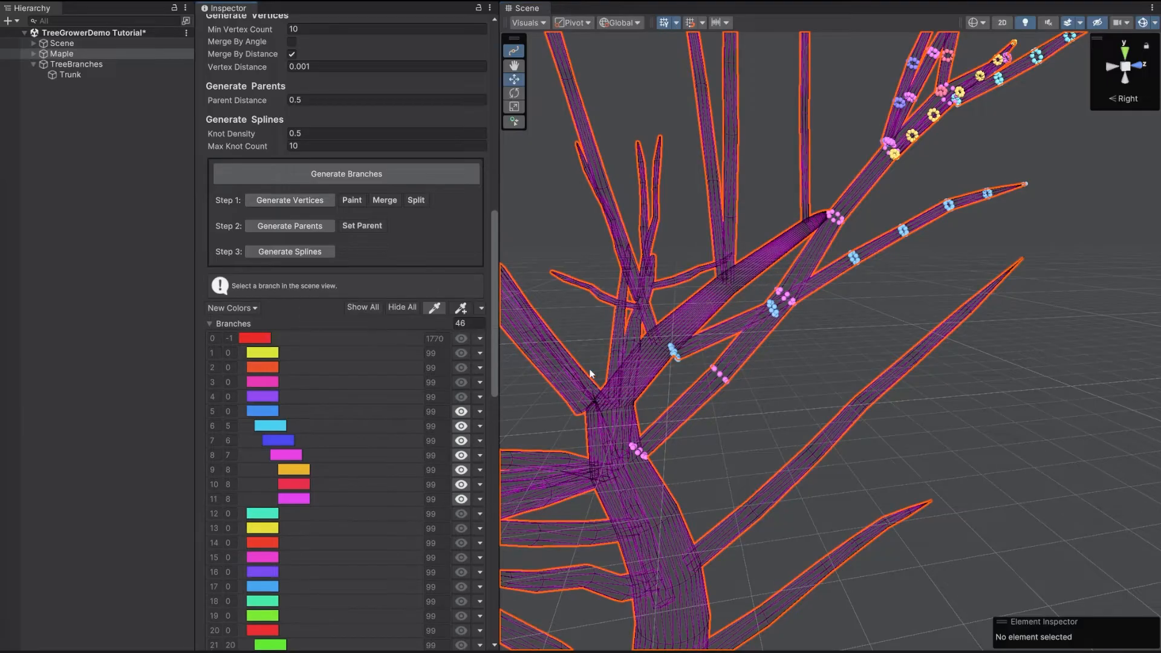
left_click(834, 272)
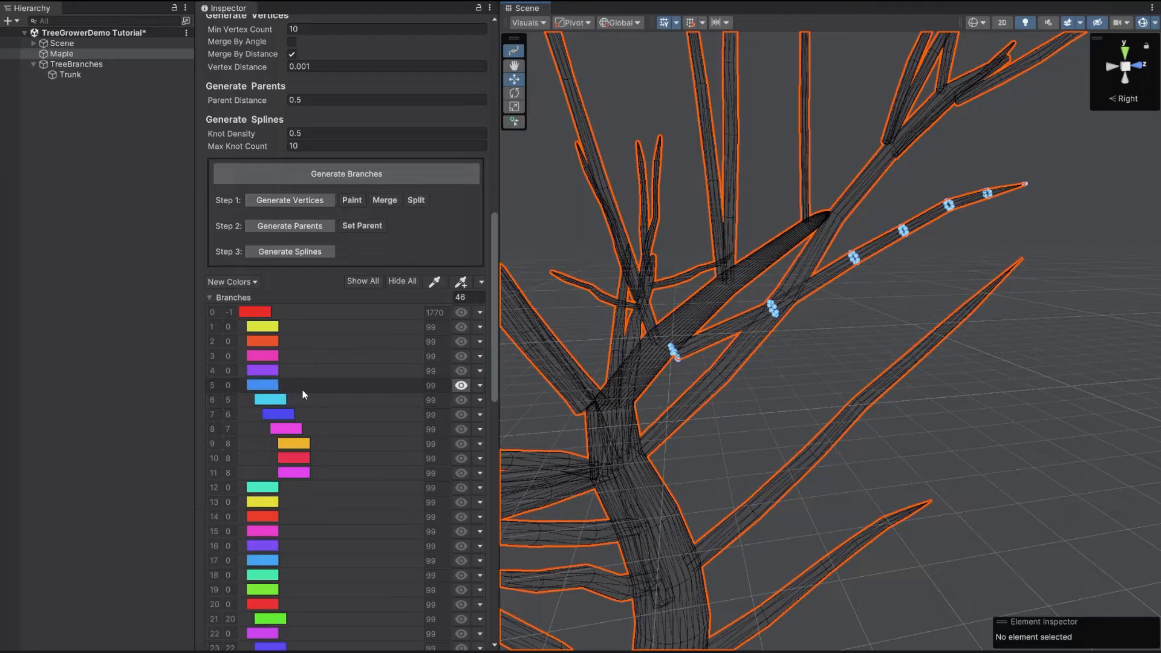
left_click(462, 386)
left_click(436, 283)
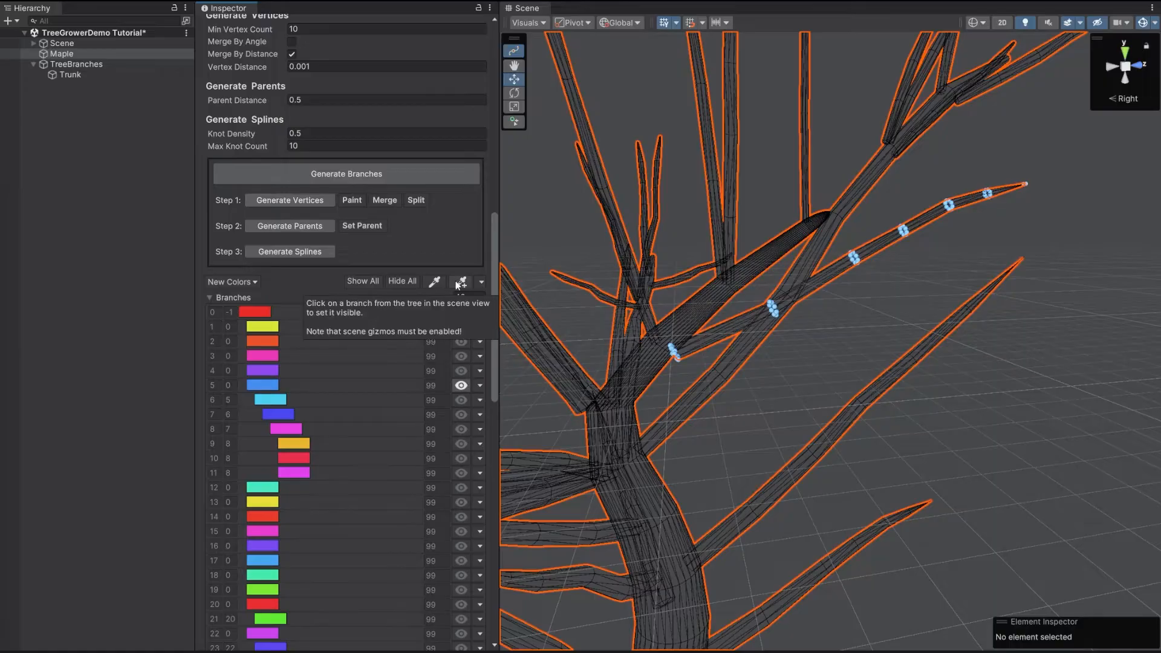
left_click(727, 375)
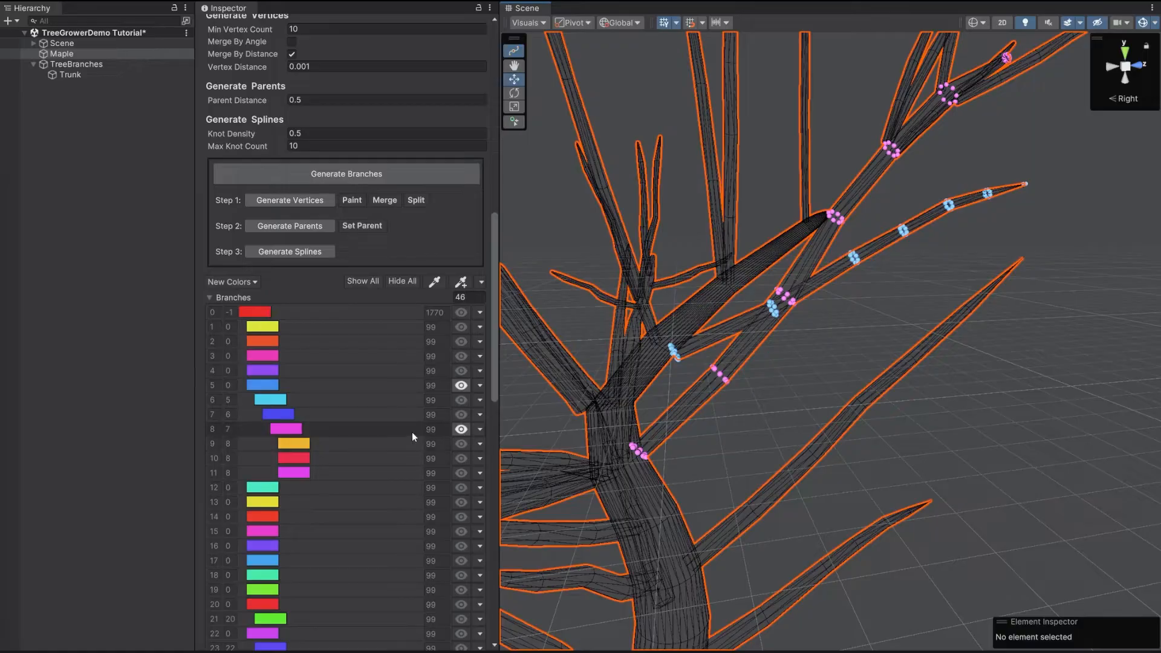
Open the Set Parent options and examine the parent indices of visible branches 5 and 8
left_click(368, 227)
scroll(284, 260, "down", 2)
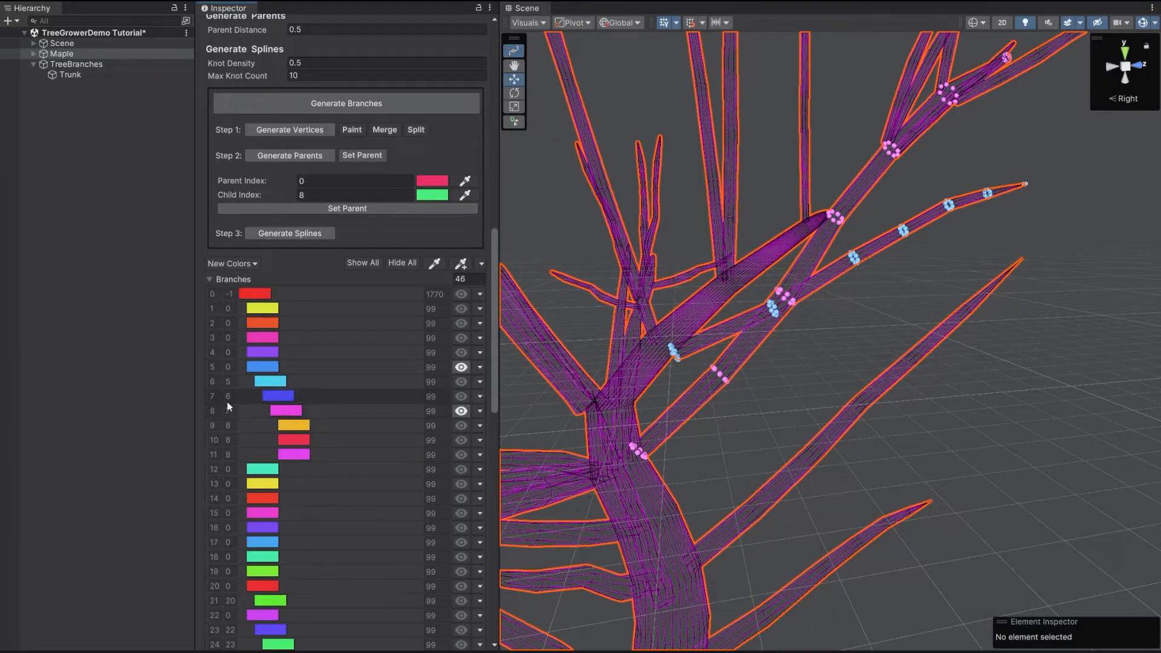
left_click(461, 411)
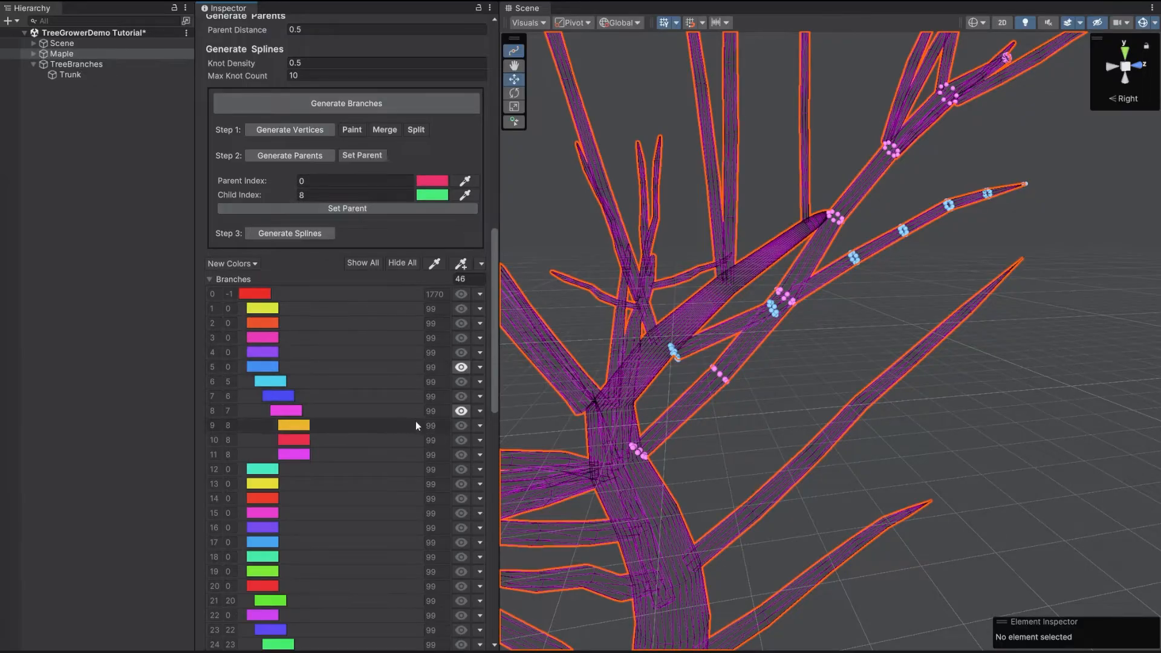
right_click_drag(645, 351, 652, 363)
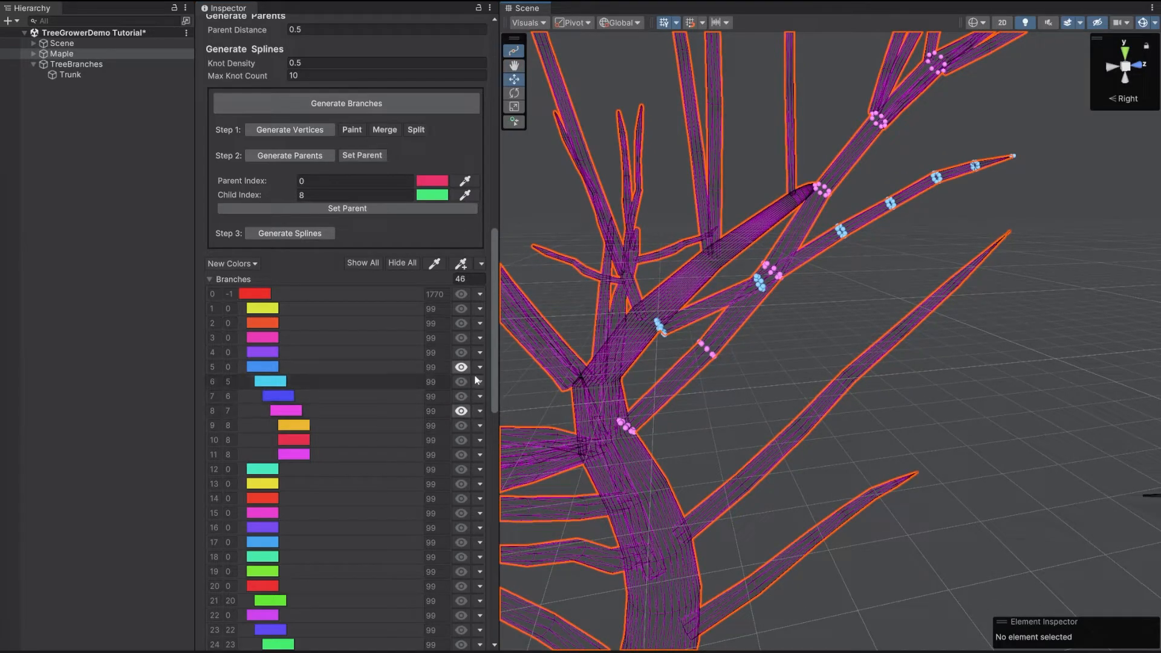
Parent branch 8 to the first visible branch, branch 5, and accept the change
left_click(480, 410)
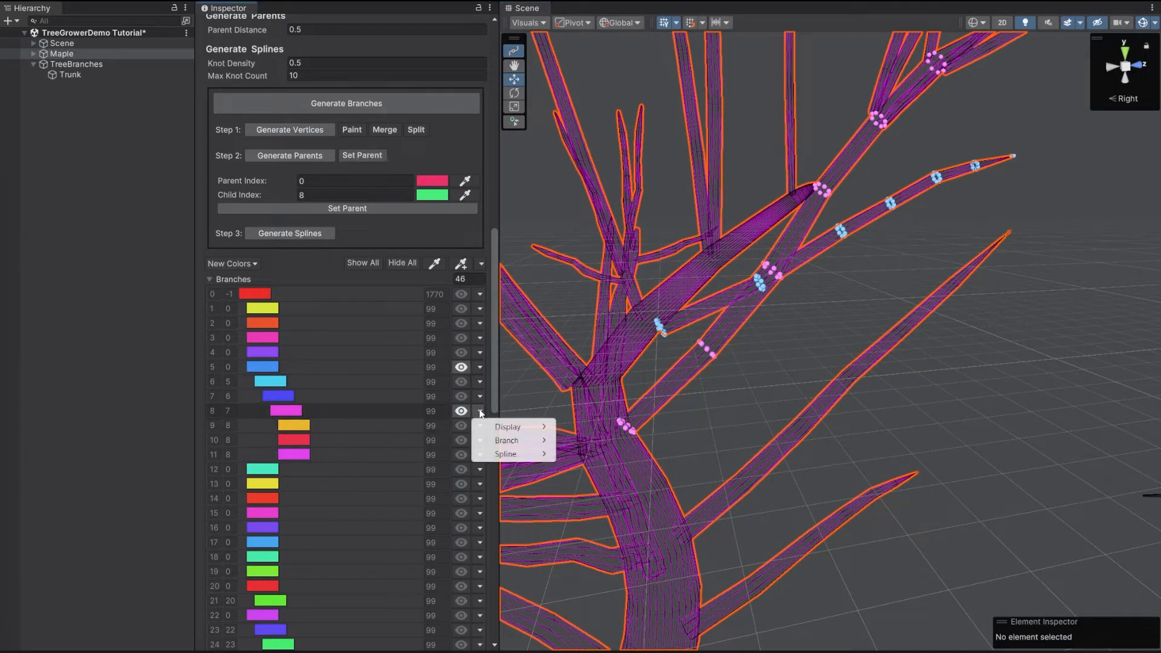
mouse_move(526, 443)
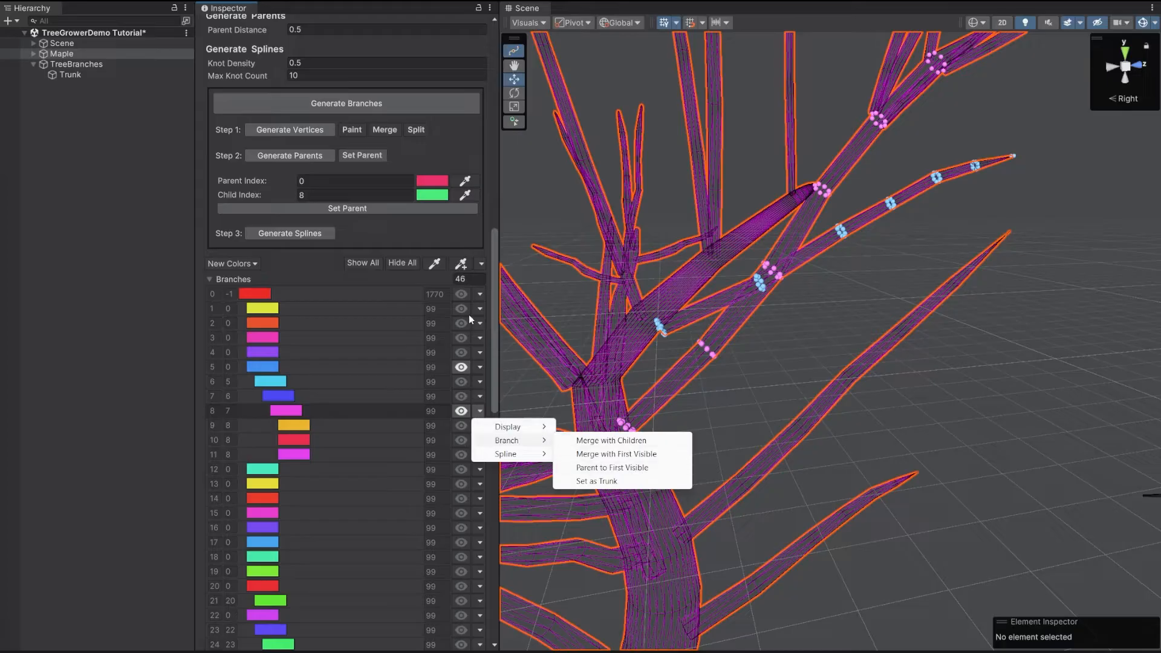
left_click(589, 468)
left_click(612, 338)
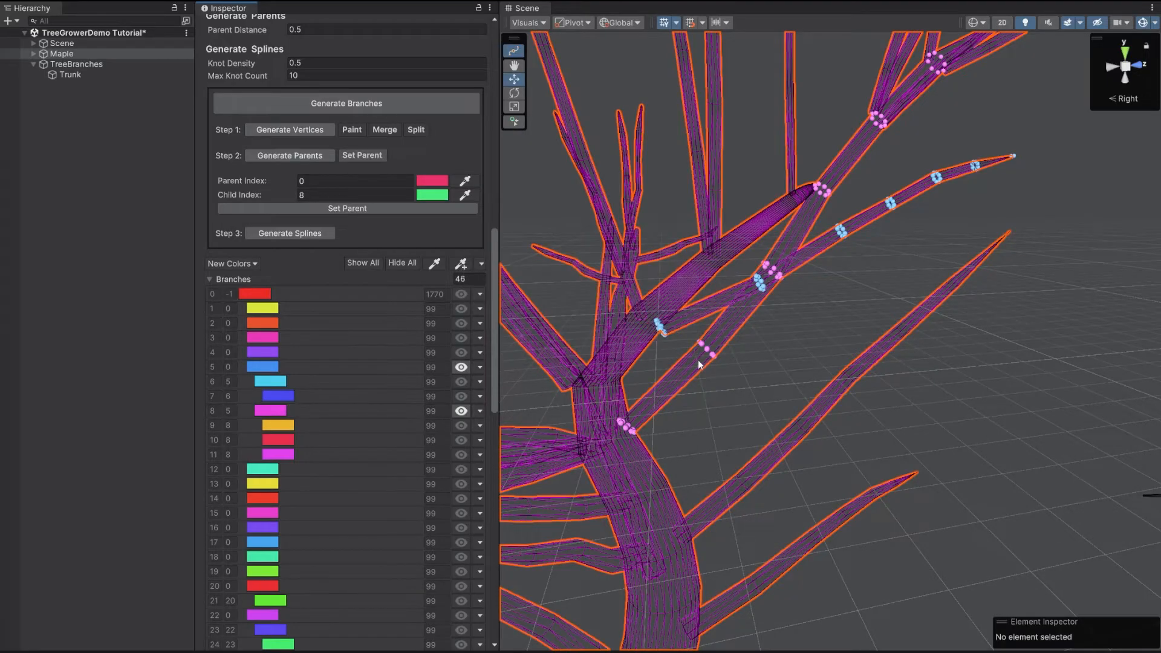
Isolate branch 8 by picking it in the scene, and also show the trunk, branch 0
scroll(699, 366, "down", 3)
scroll(631, 324, "up", 5)
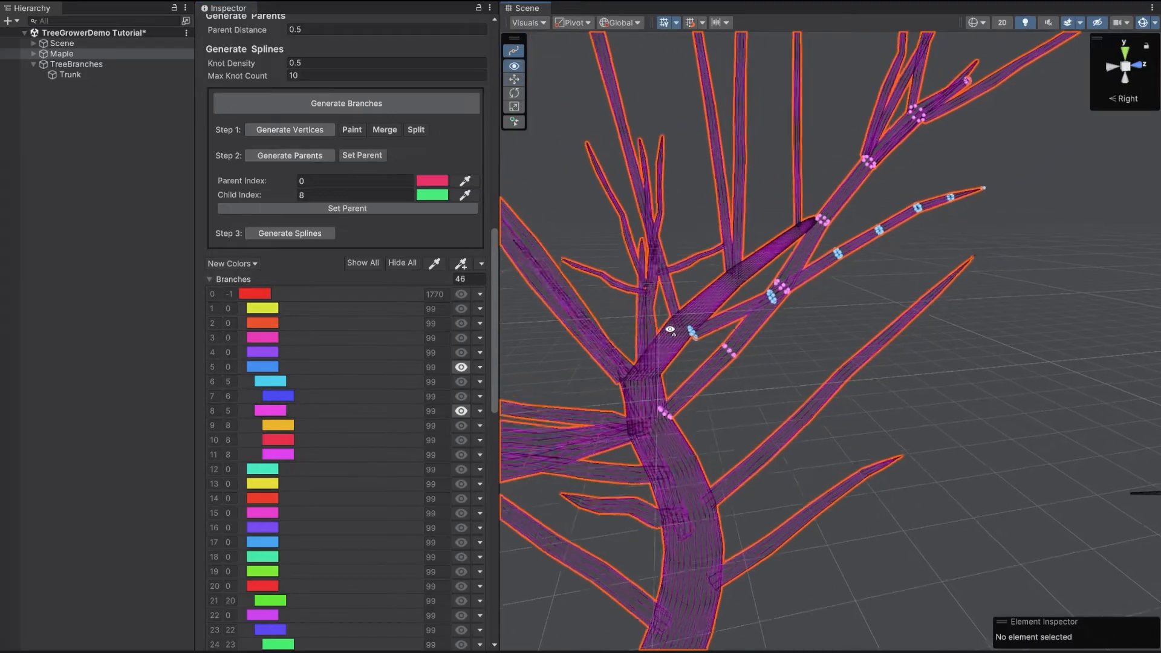
left_click(455, 266)
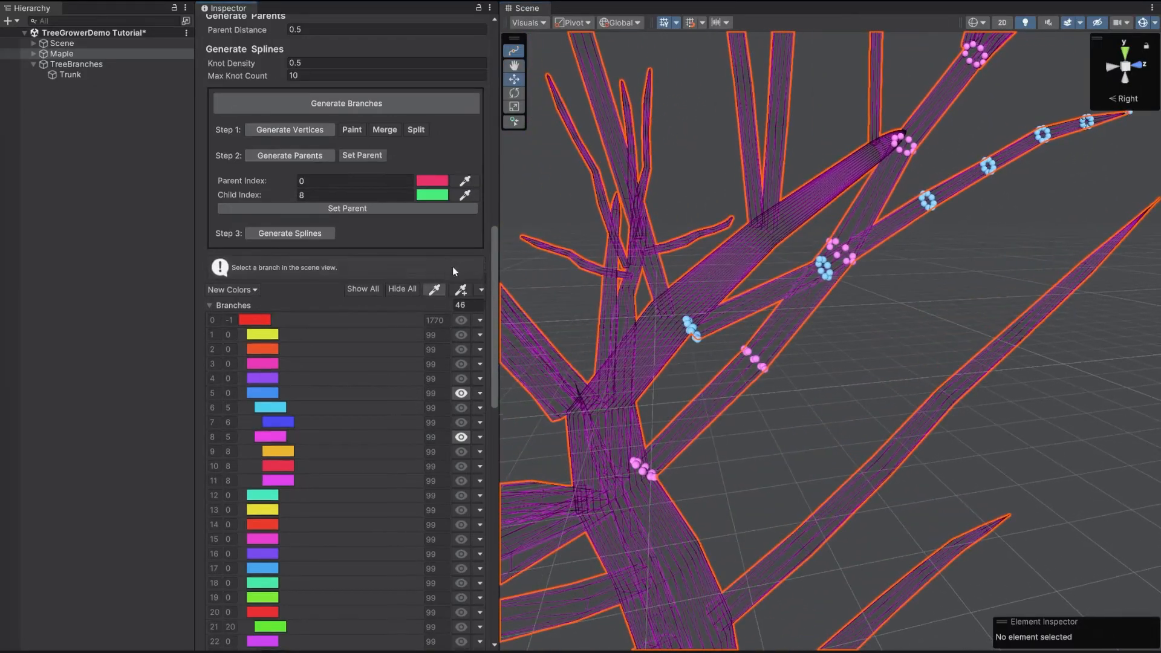
left_click(783, 337)
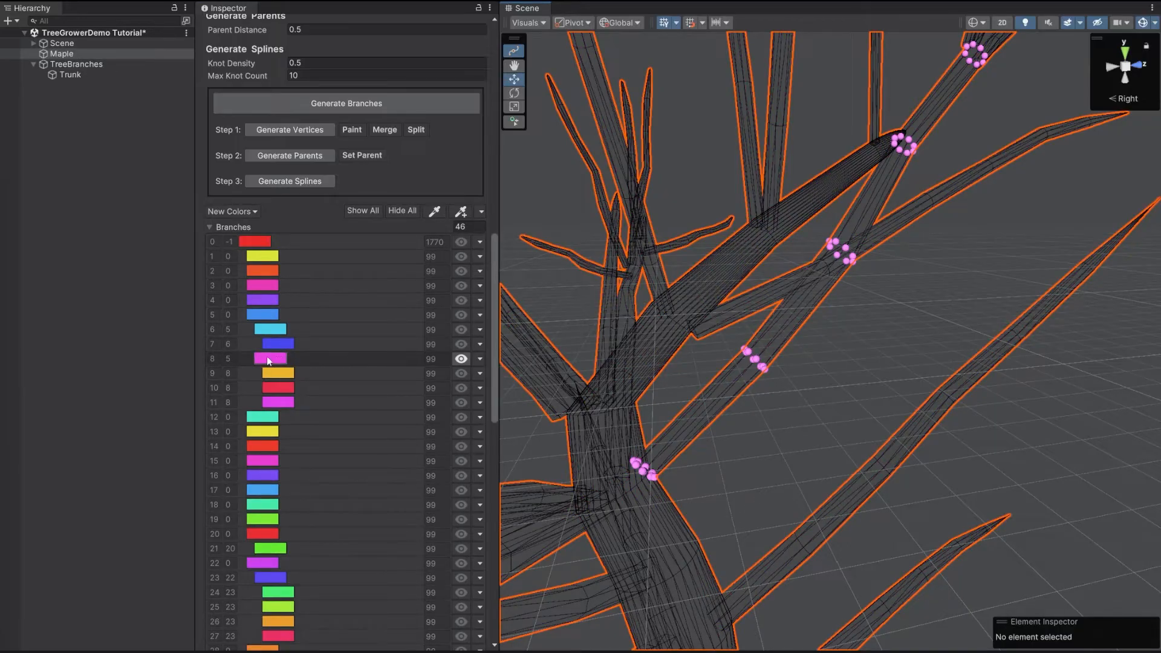
left_click(460, 360)
left_click(461, 242)
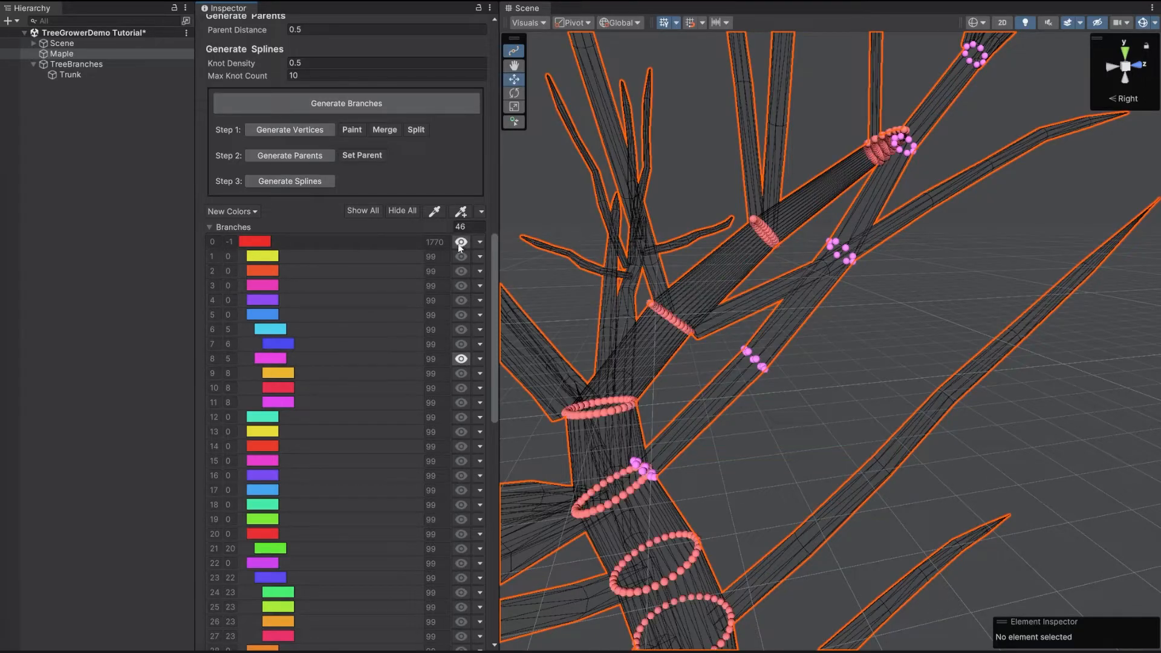
Parent branch 8 to the first visible branch, the trunk branch 0, and accept the change
left_click(480, 359)
mouse_move(508, 388)
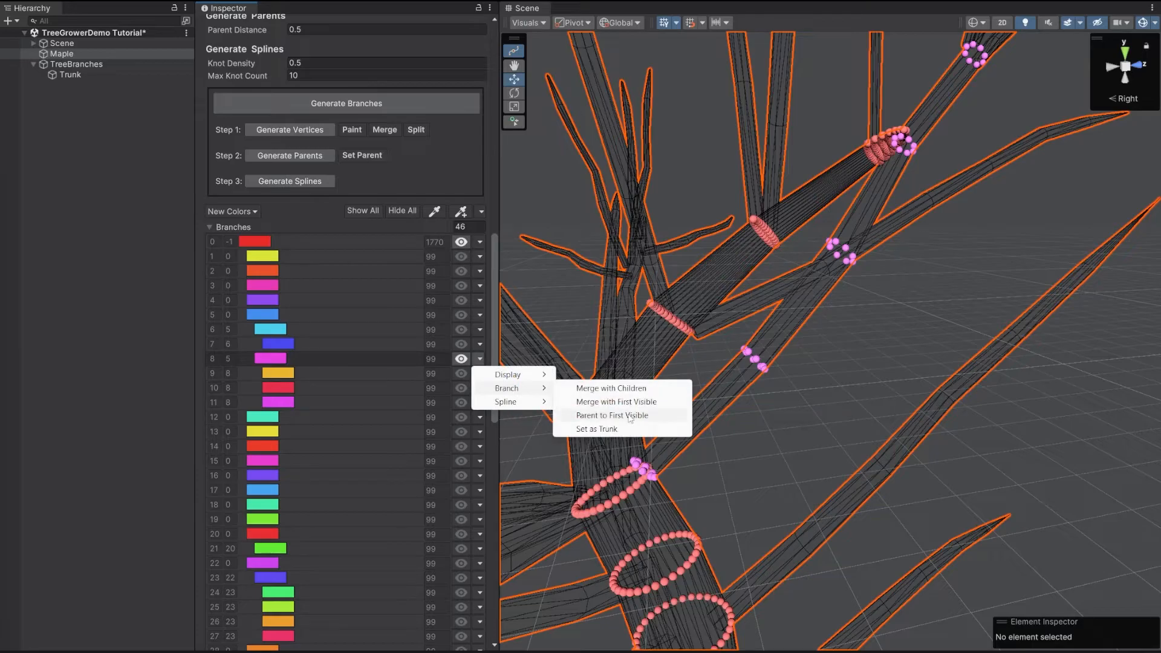
left_click(629, 416)
left_click(614, 338)
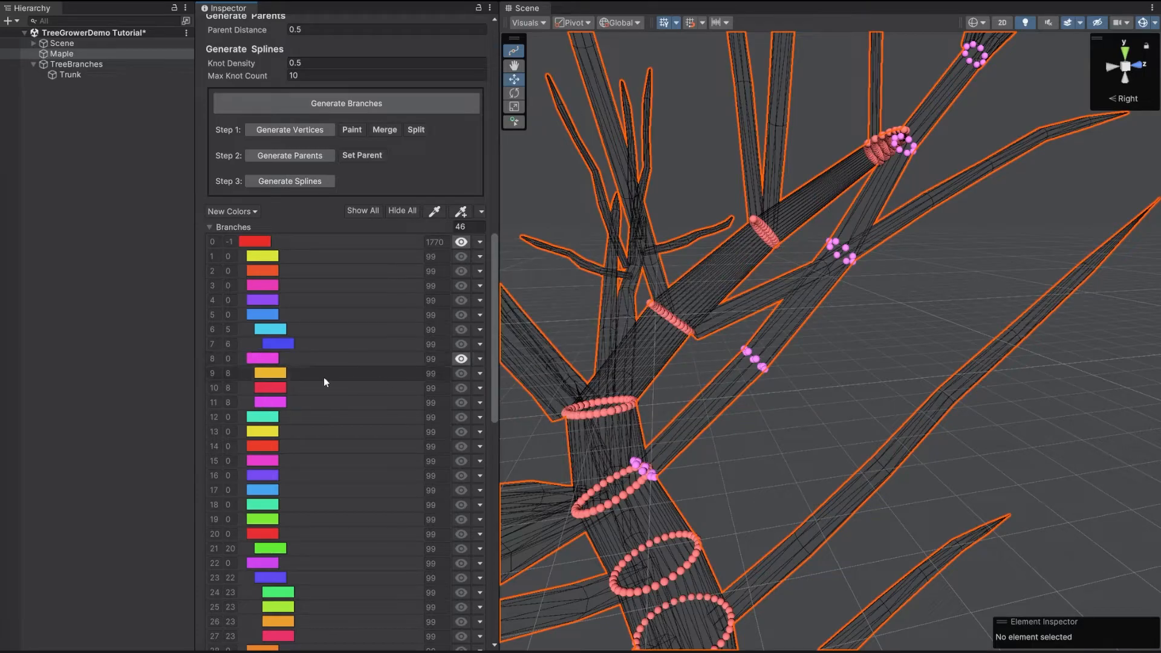
left_click(461, 359)
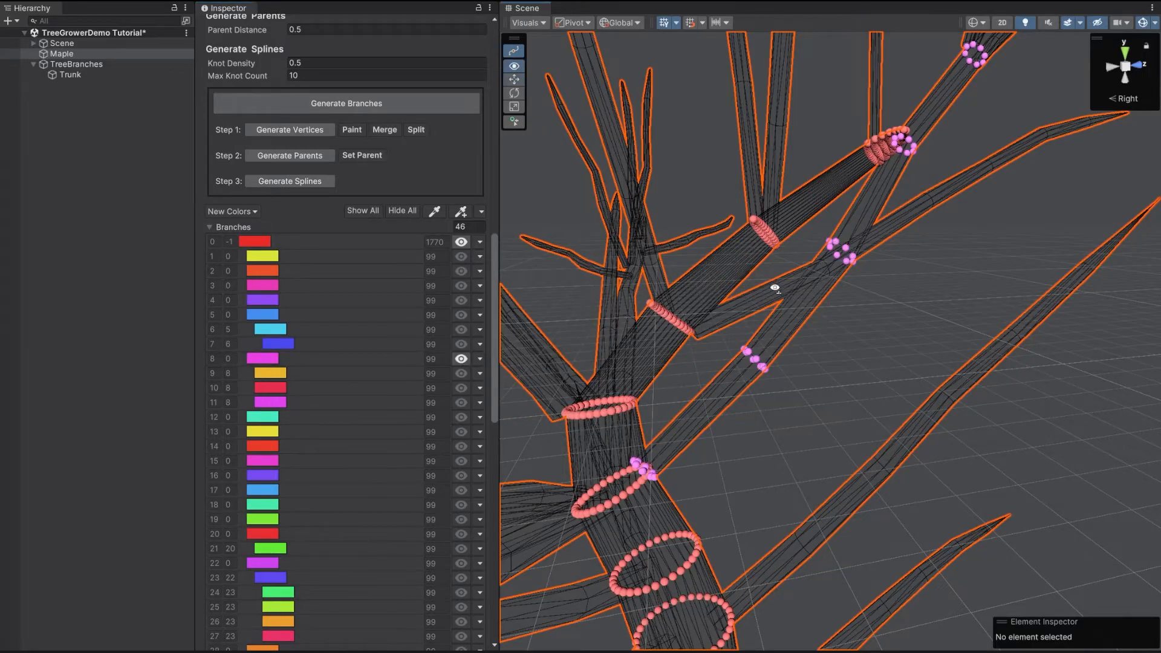
Isolate branch 8 again by picking it in the scene and view its vertices up close
scroll(821, 224, "down", 5)
scroll(827, 287, "up", 5)
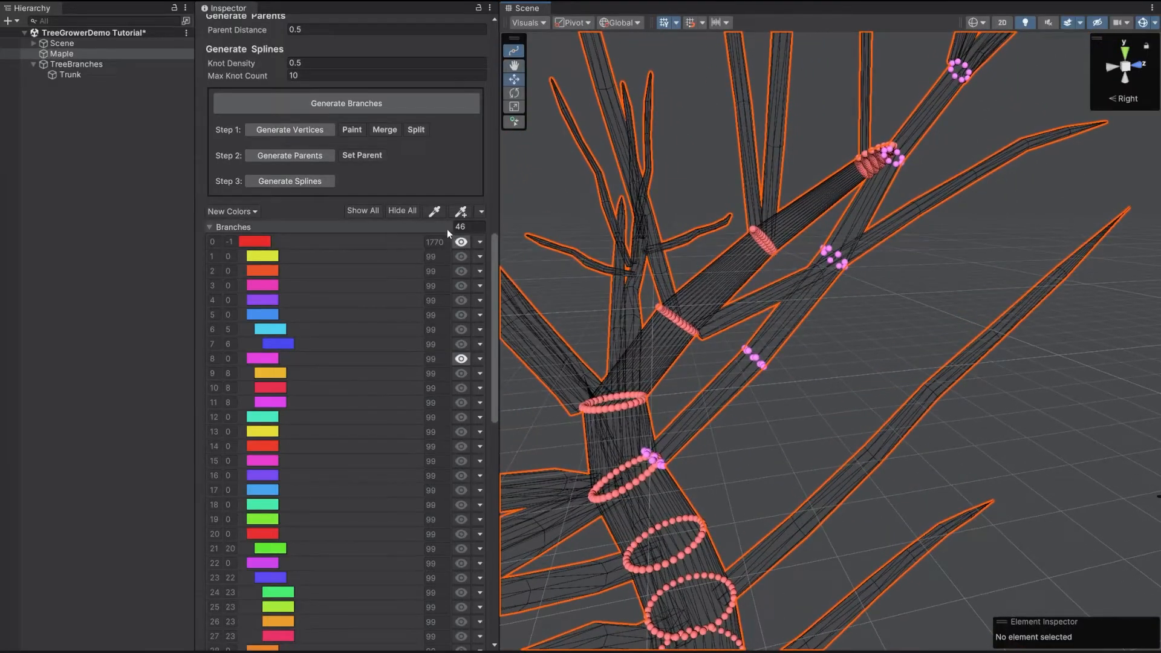
left_click(435, 212)
left_click(854, 234)
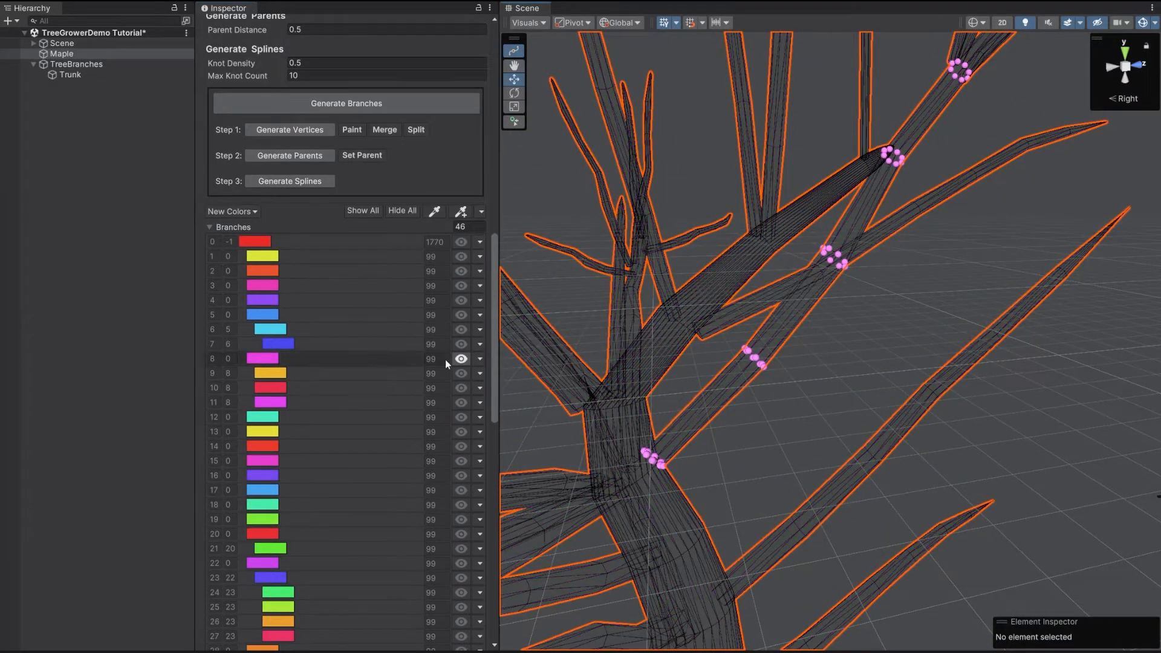
scroll(836, 319, "up", 5)
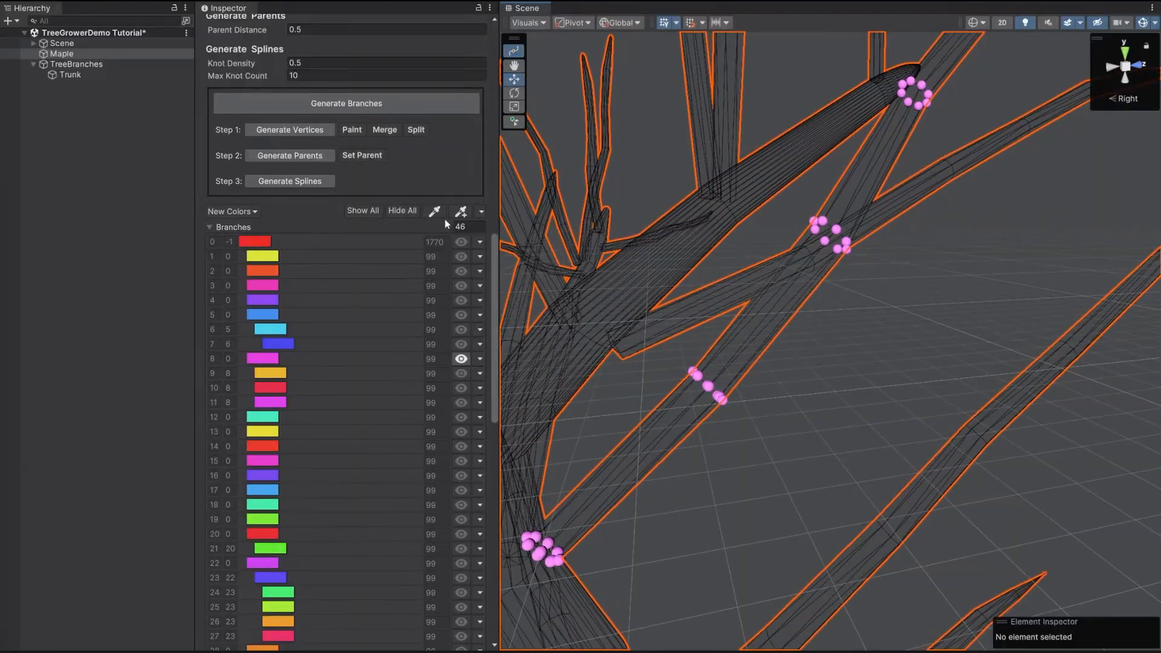
Isolate branch 5 by picking it in the scene, and also show its child, branch 6
left_click(436, 213)
left_click(991, 148)
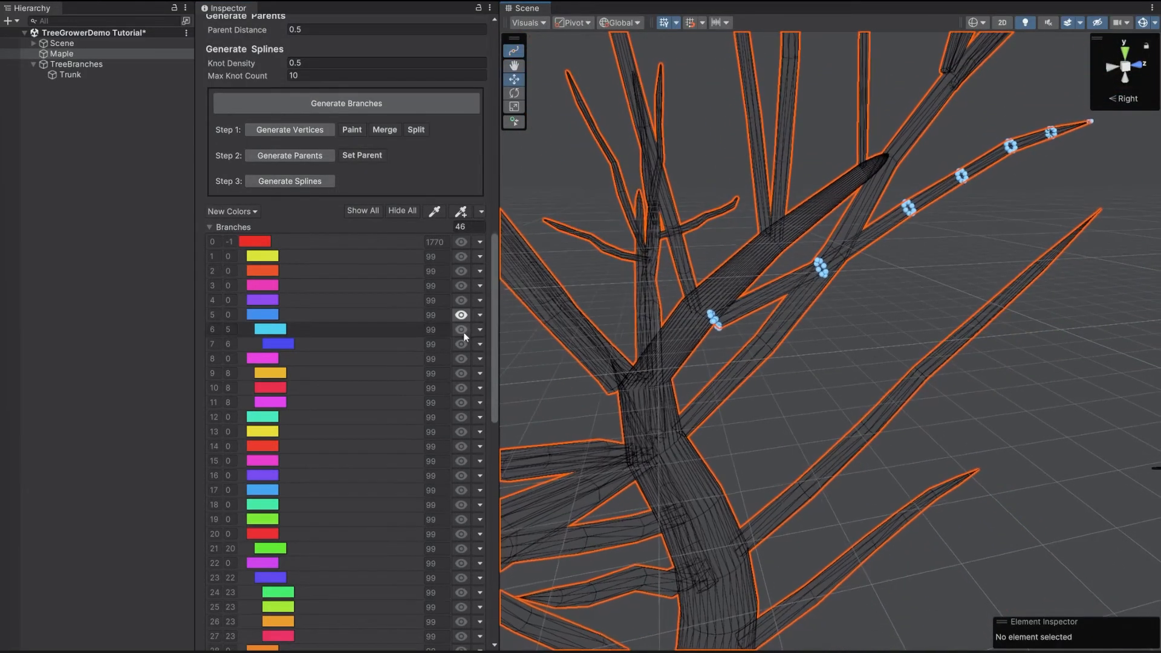
left_click(461, 315)
scroll(817, 232, "up", 5)
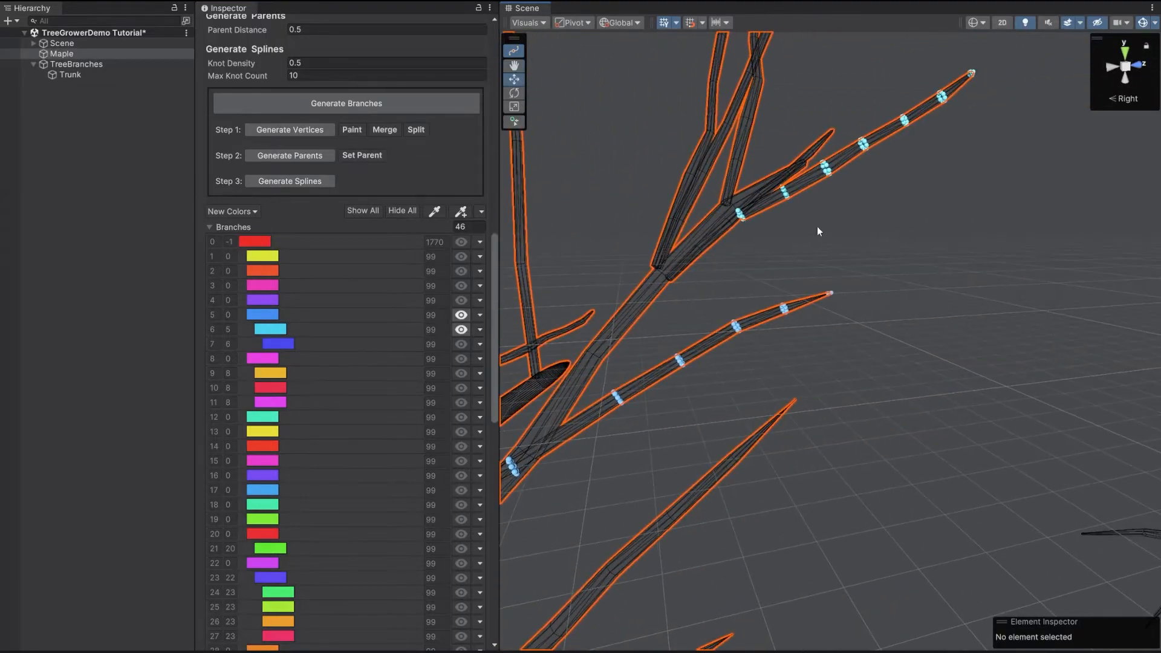
Add a second material slot to the Maple's mesh renderer and assign the Maple_Leaves material to it
scroll(817, 231, "down", 6)
left_click_drag(495, 262, 492, 221)
left_click_drag(871, 344, 877, 245, "alt")
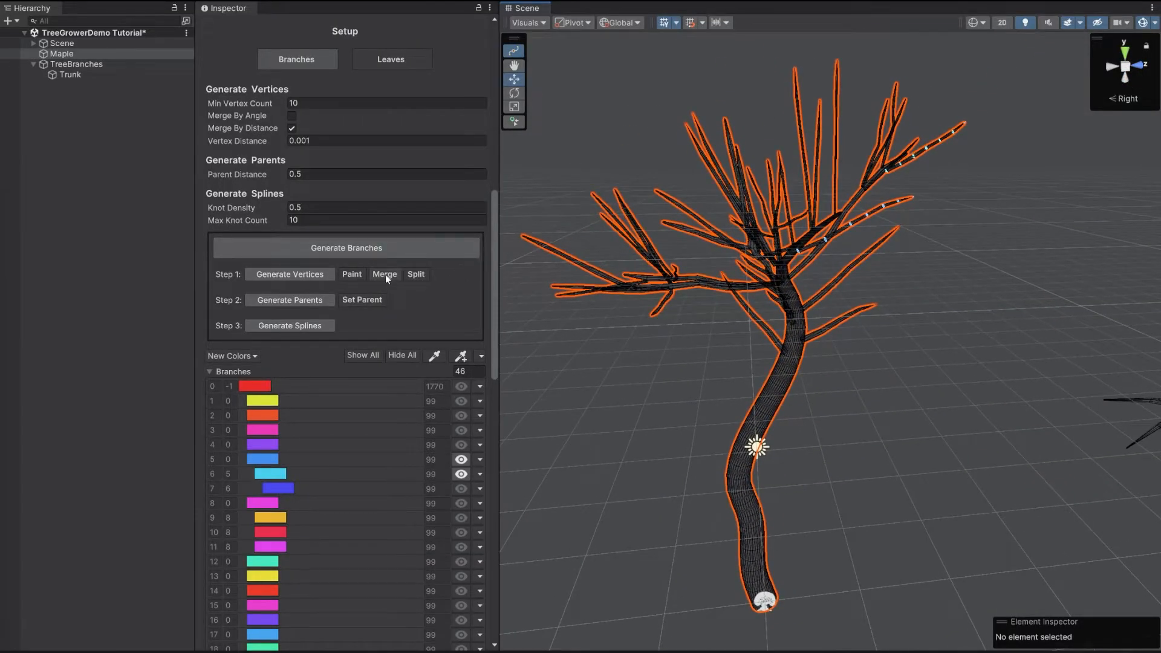
scroll(339, 228, "up", 5)
left_click_drag(495, 213, 493, 532)
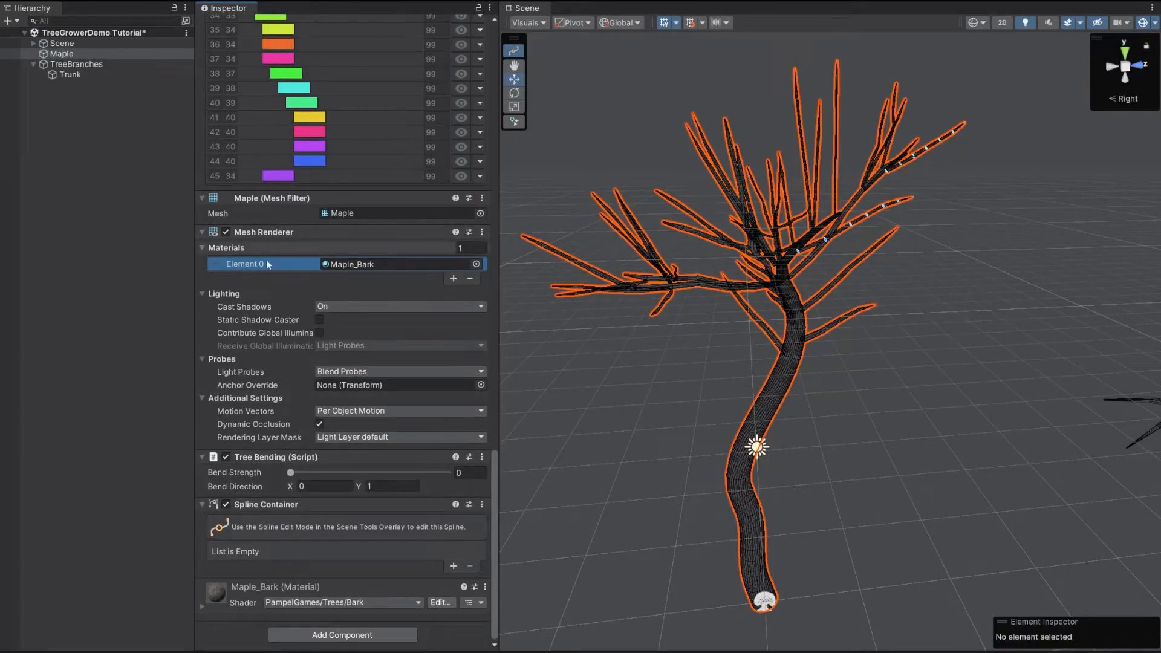
left_click(453, 279)
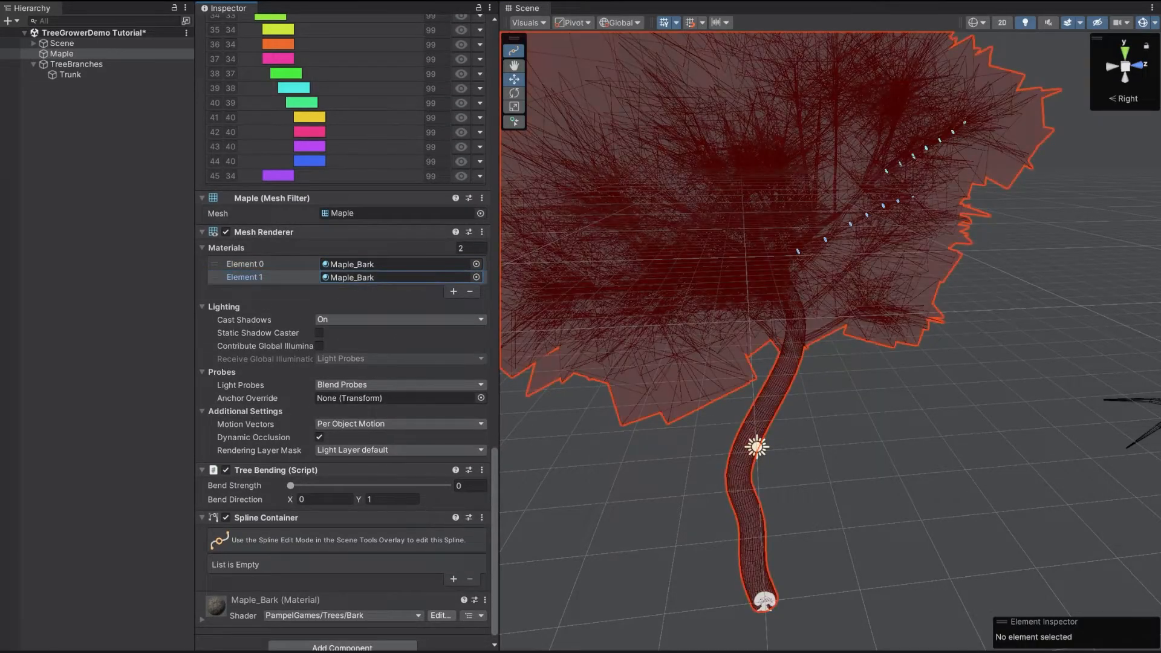
left_click(494, 387)
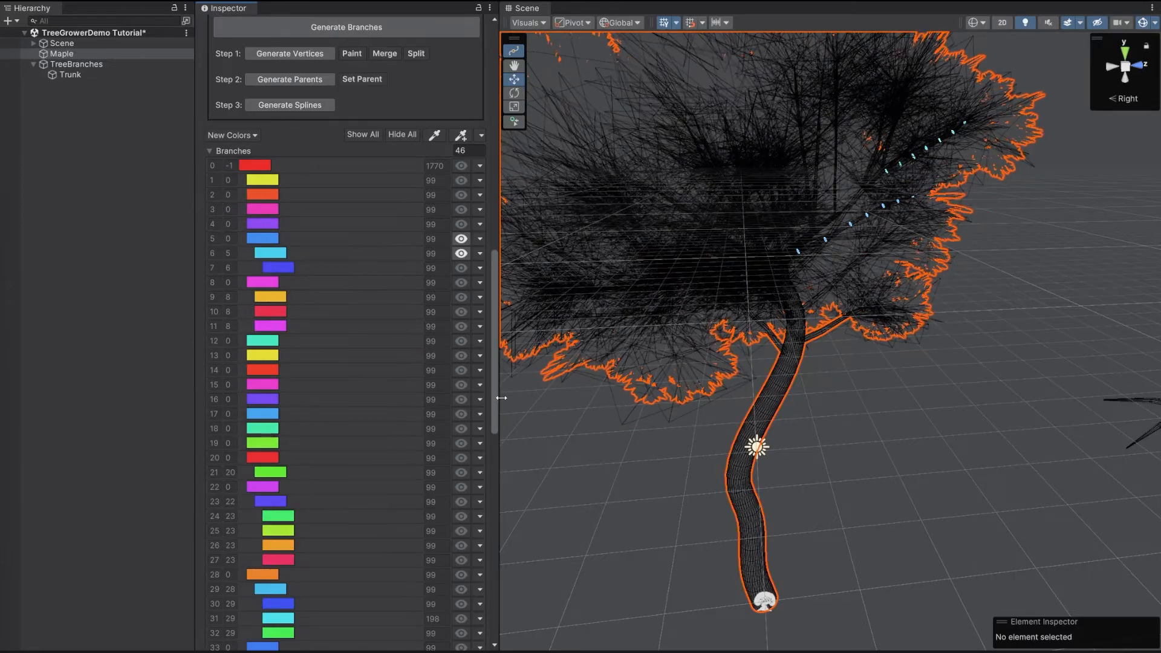
Open the Tree Grower's leaves setup and generate the Maple's leaves
left_click_drag(494, 384, 452, 254)
left_click(391, 254)
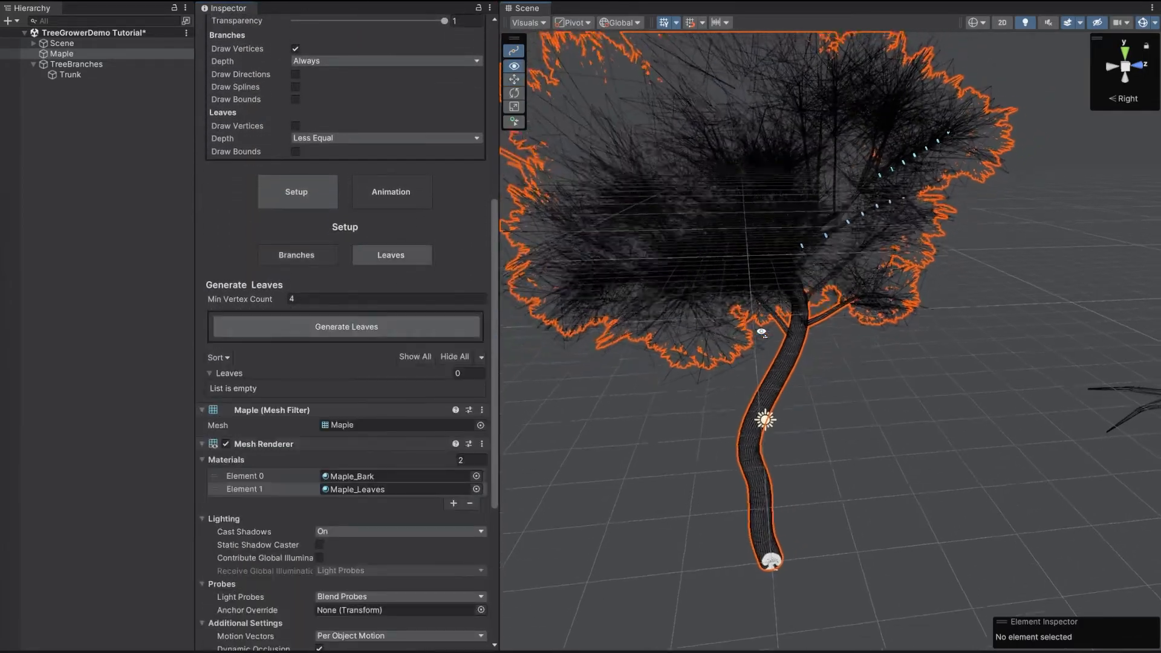
right_click_drag(693, 235, 677, 232)
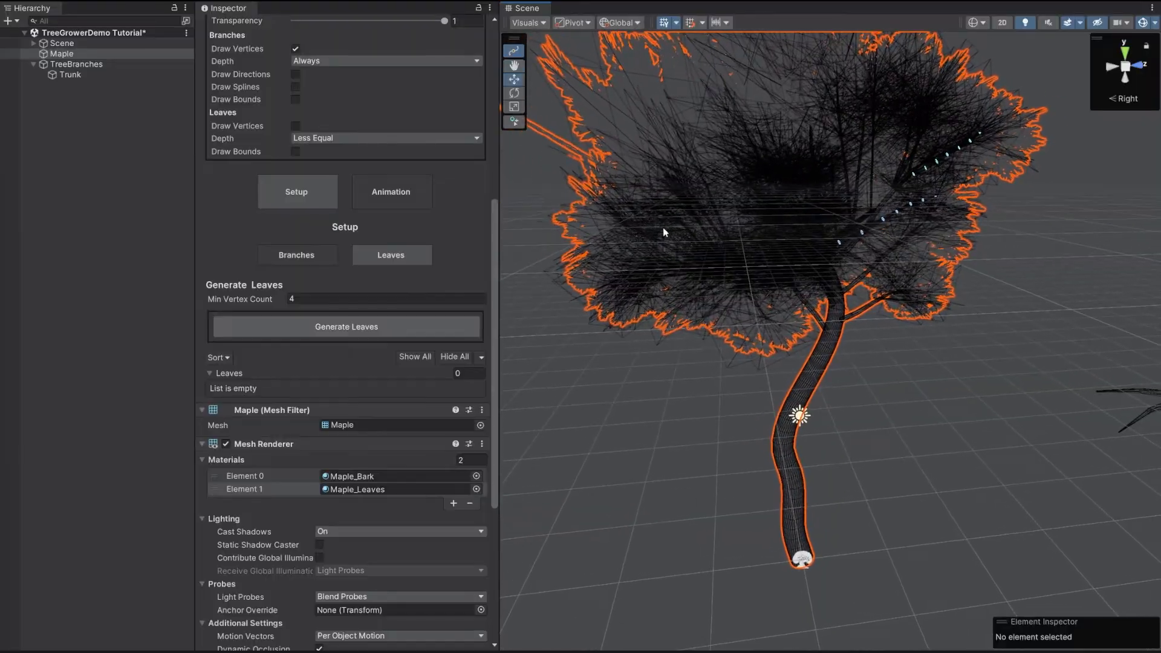
left_click(327, 326)
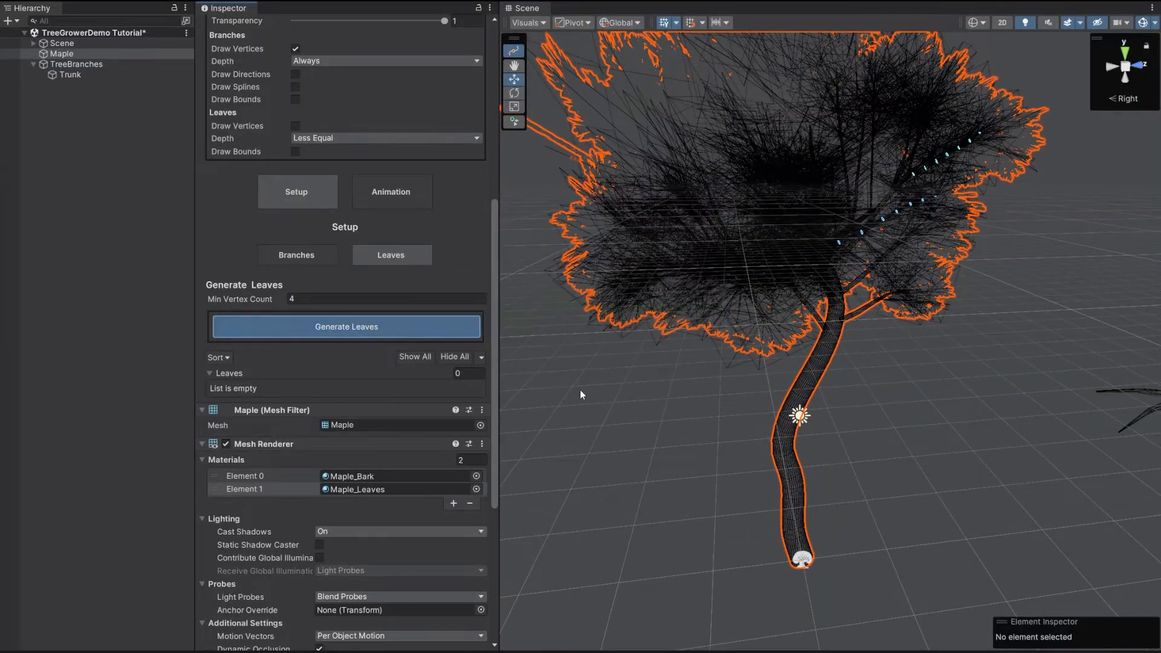
left_click_drag(495, 152, 482, 187)
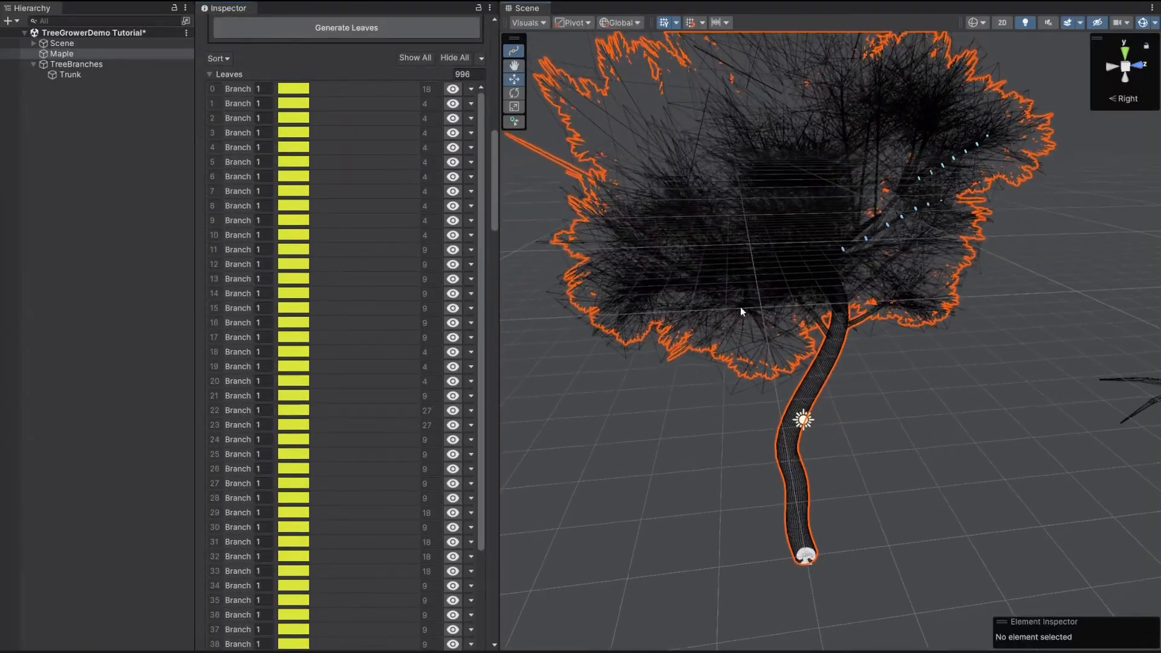
left_click_drag(778, 240, 775, 250, "alt")
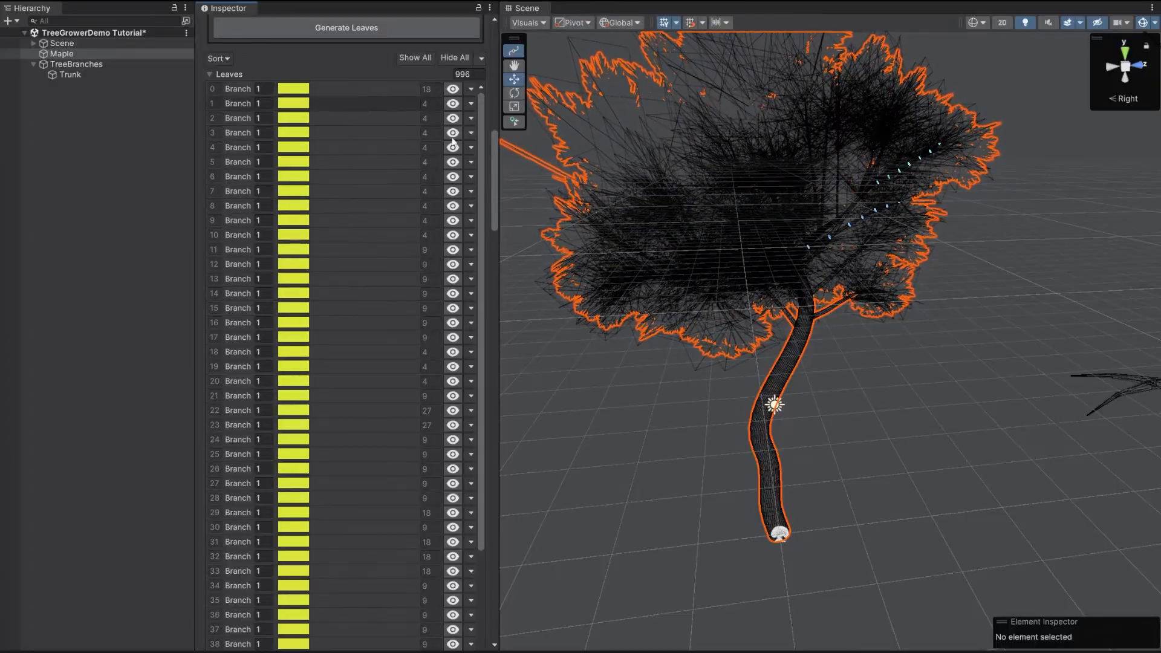
Return to the branches setup and look over the component's mesh filter and gizmo settings
left_click_drag(492, 150, 495, 63)
left_click(310, 460)
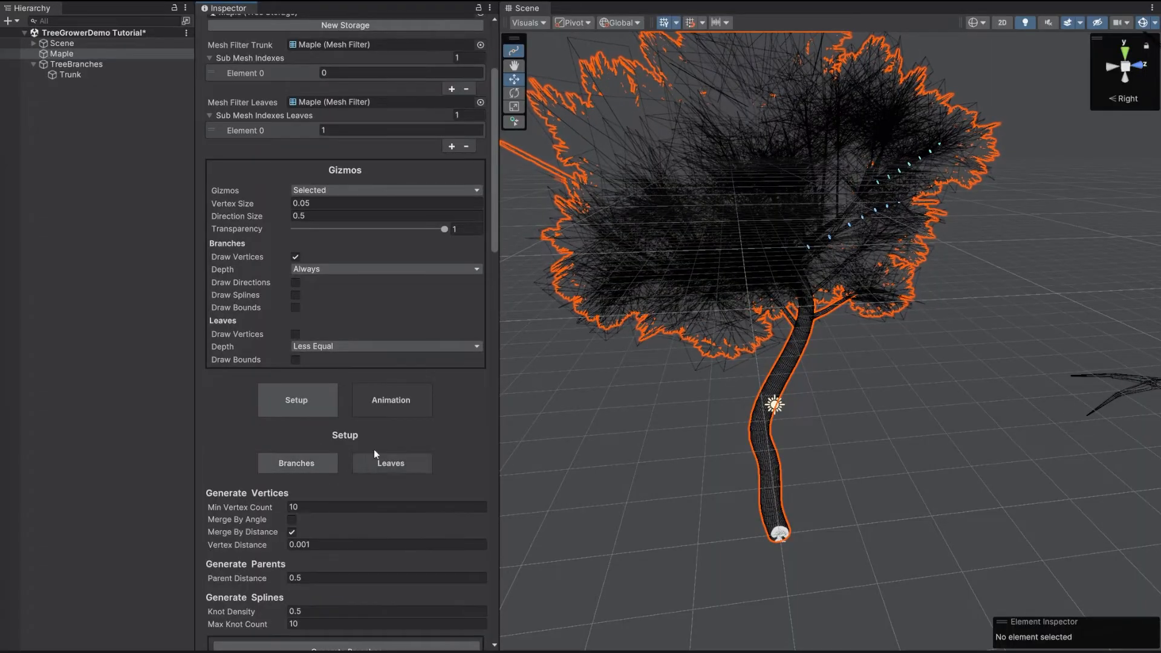
key("s")
right_click_drag(676, 317, 712, 242)
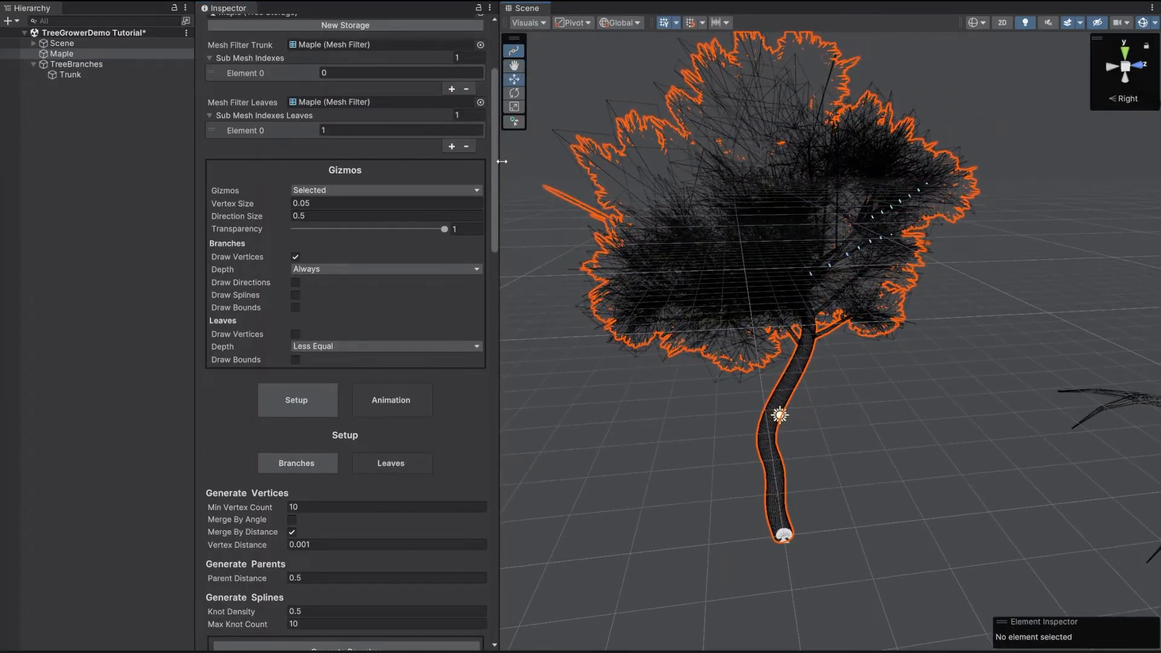
left_click_drag(492, 148, 490, 113)
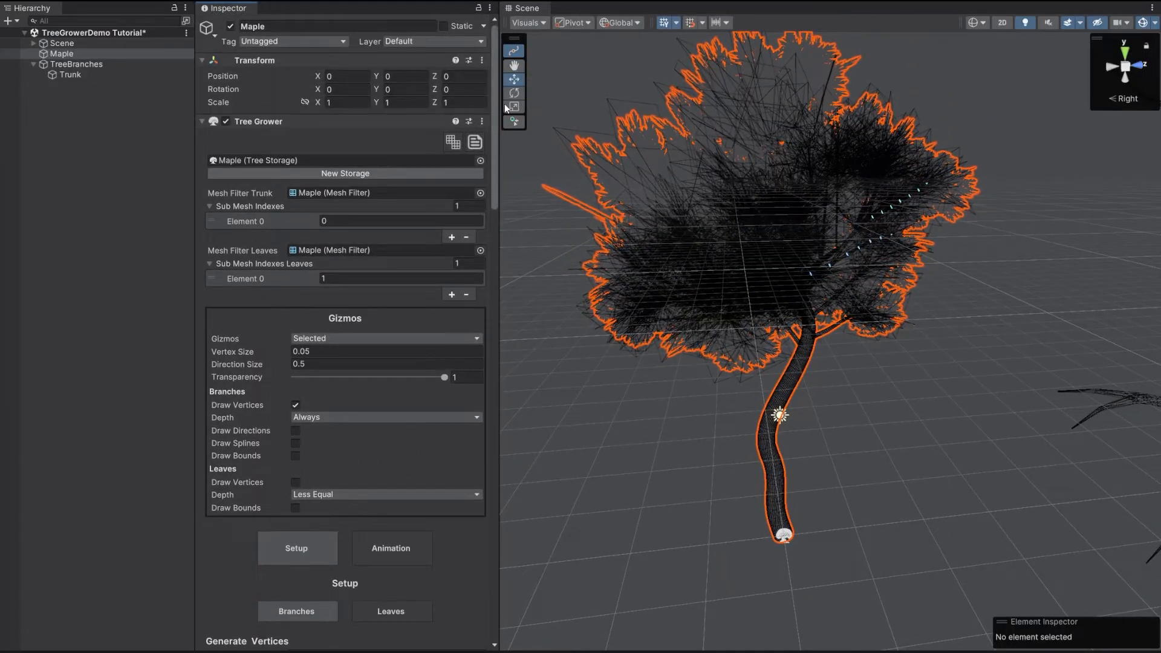
scroll(430, 423, "down", 4)
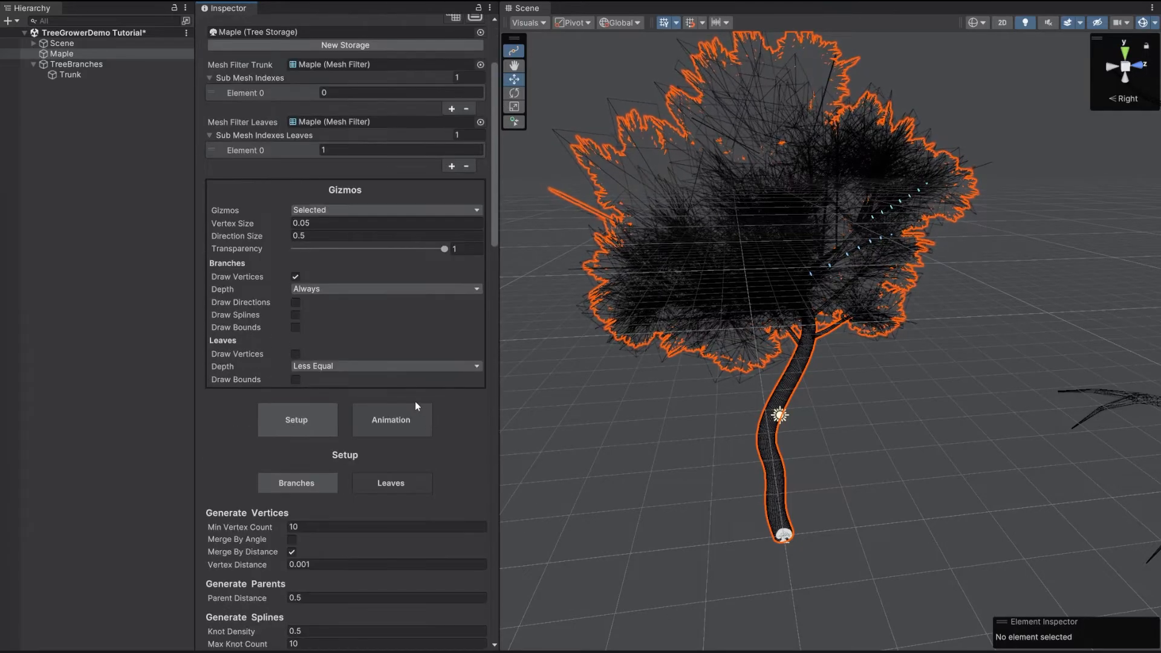
Open the Tree Grower's animation settings and switch the scene from wireframe to shaded display
left_click(384, 422)
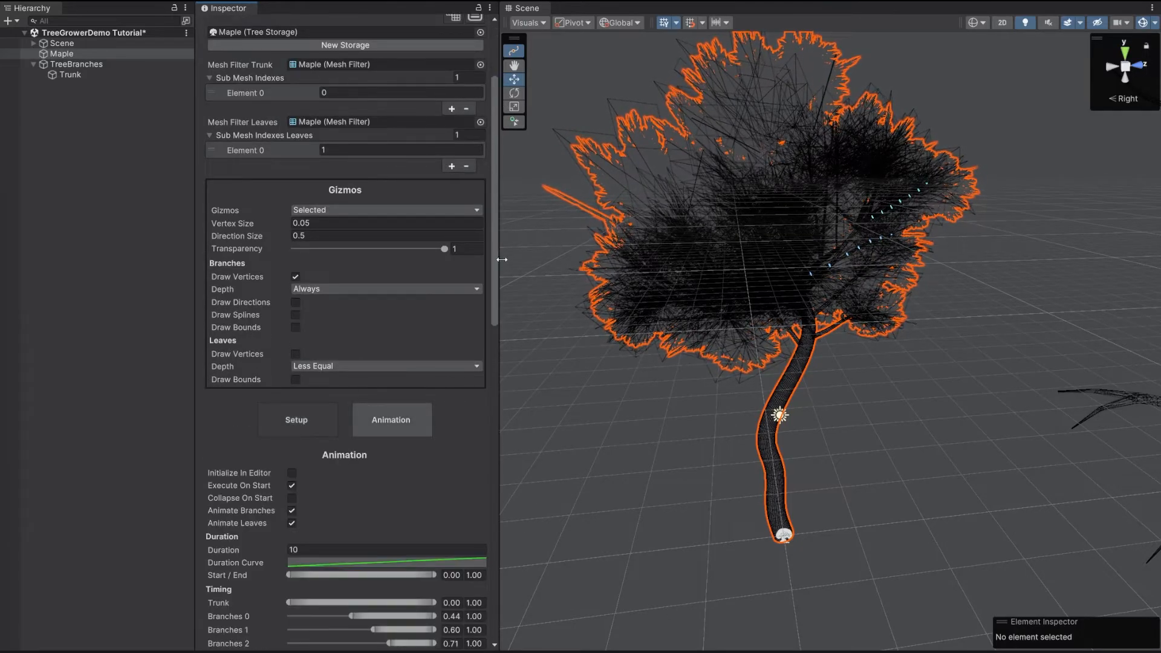
left_click_drag(496, 271, 494, 382)
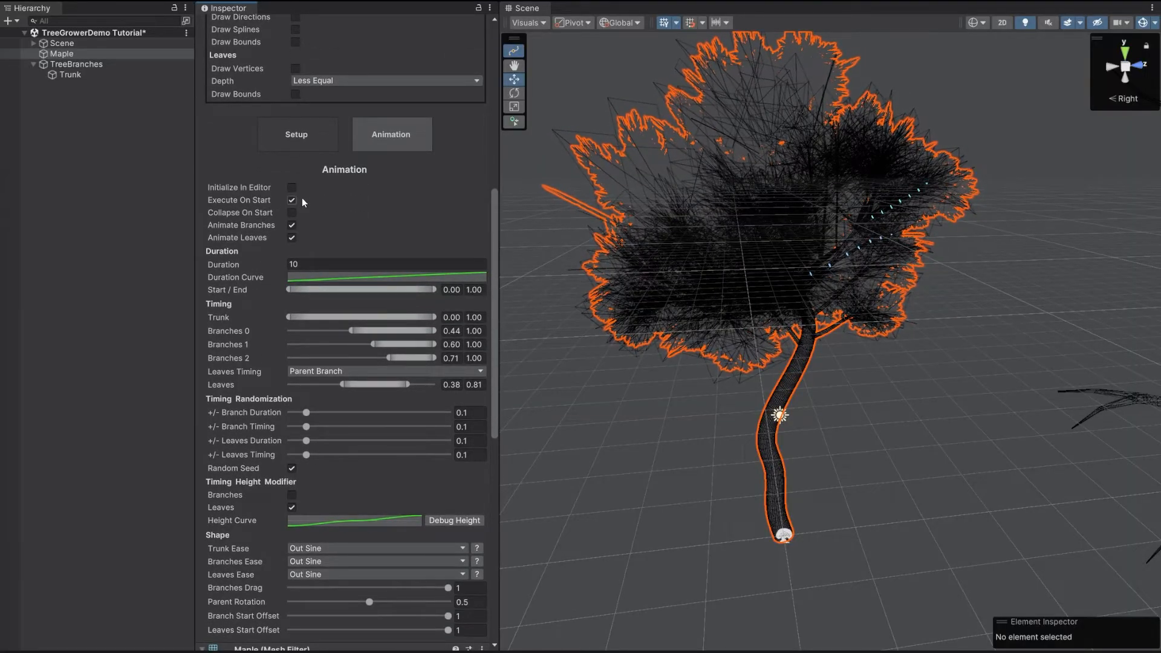
left_click_drag(692, 302, 680, 148, "alt")
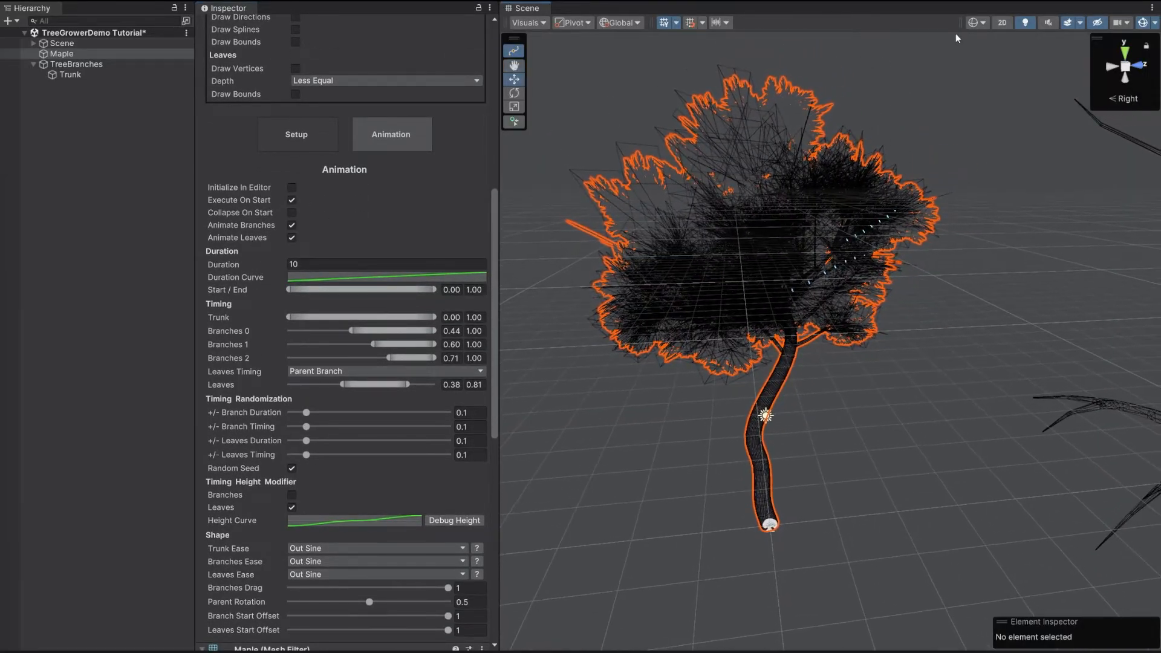
left_click(976, 23)
left_click(995, 47)
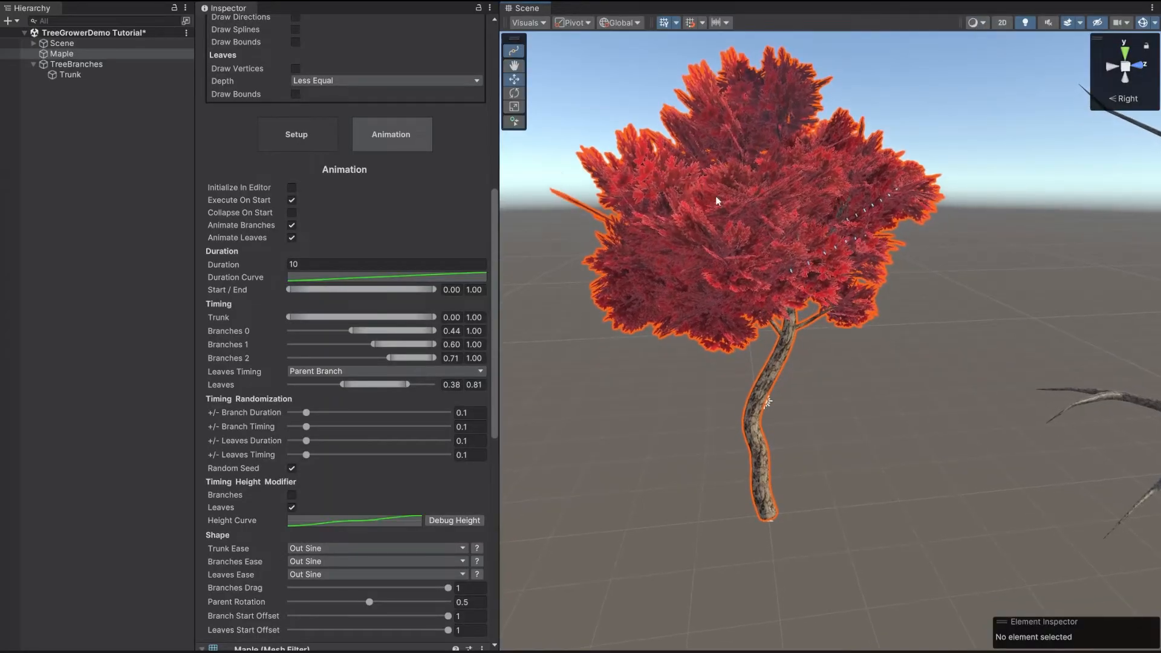
Enter play mode and deselect the Maple to watch its growth animation in the scene
key("ctrl+p")
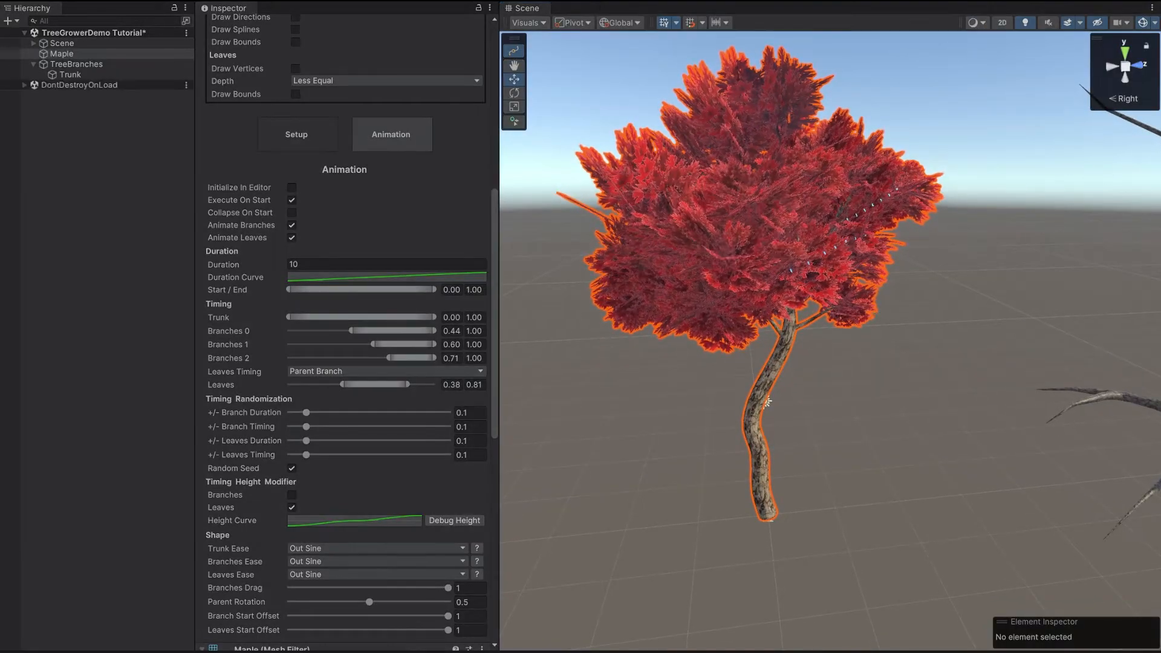
left_click_drag(1003, 268, 997, 266, "alt")
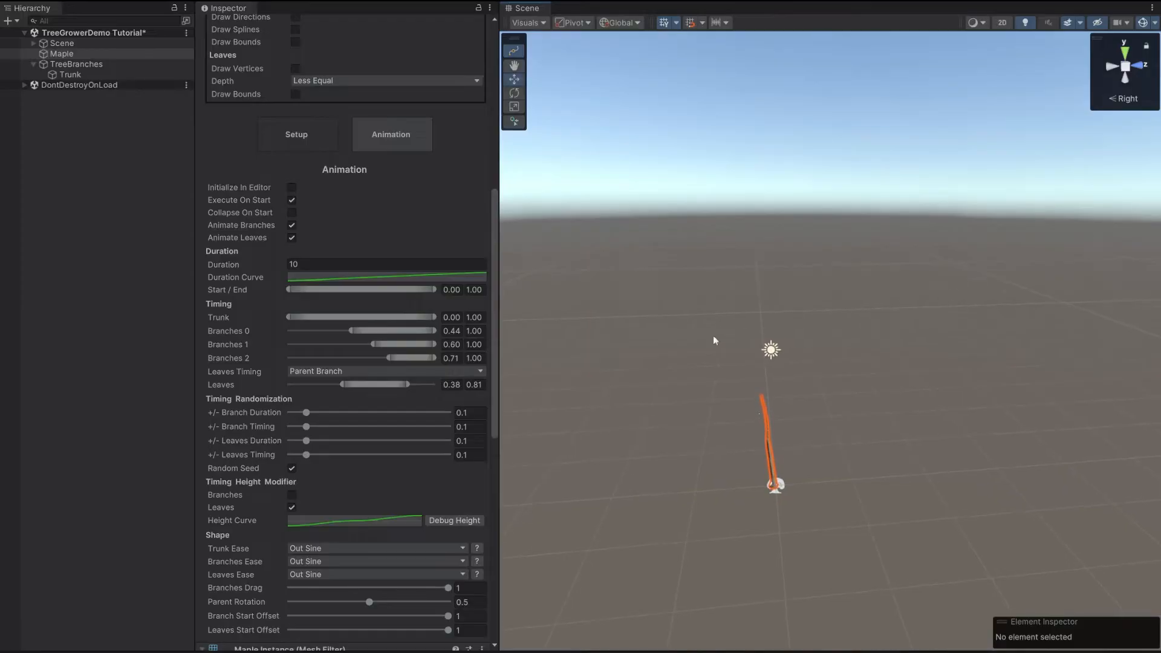
left_click(139, 314)
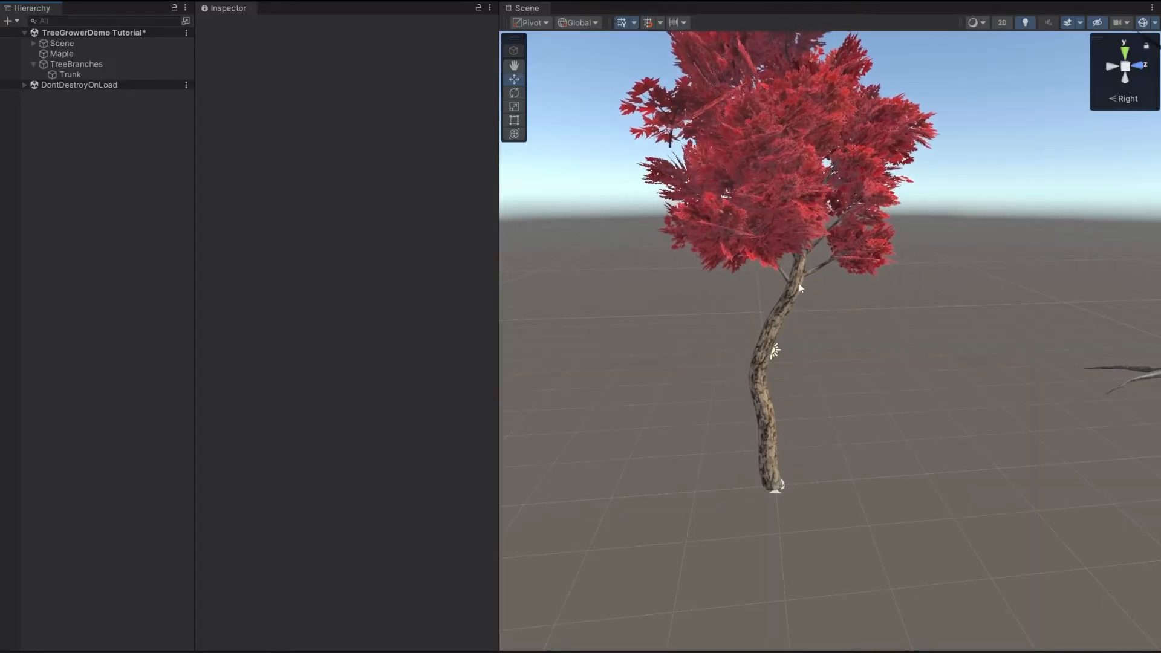
Restart play mode and examine the growing tree's trunk and branches up close
key("ctrl+p")
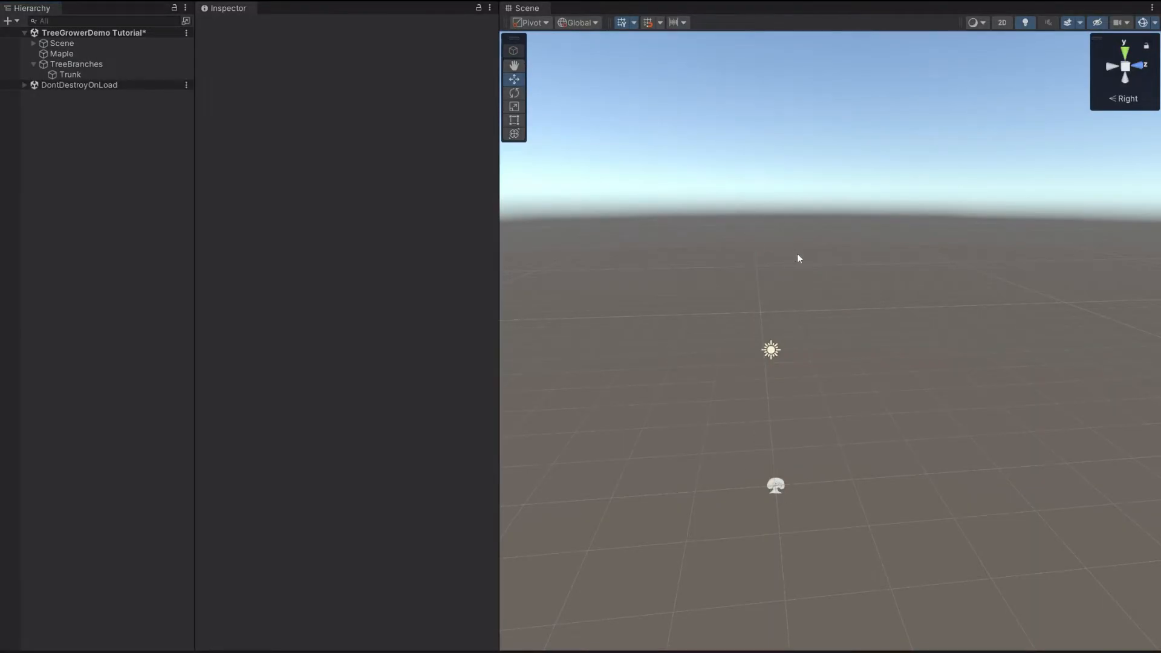
right_click_drag(798, 254, 801, 298)
key("w")
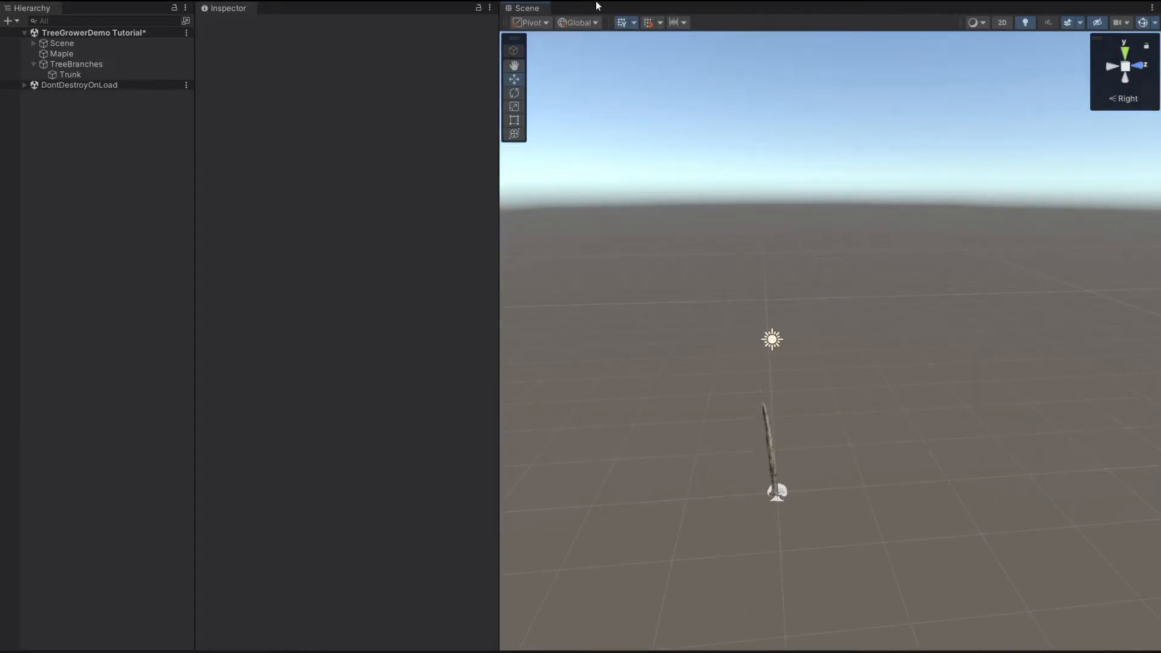
right_click_drag(749, 141, 729, 282)
right_click_drag(753, 225, 768, 337)
Select the Maple and show the vertices of all branches from the branches setup
left_click(81, 53)
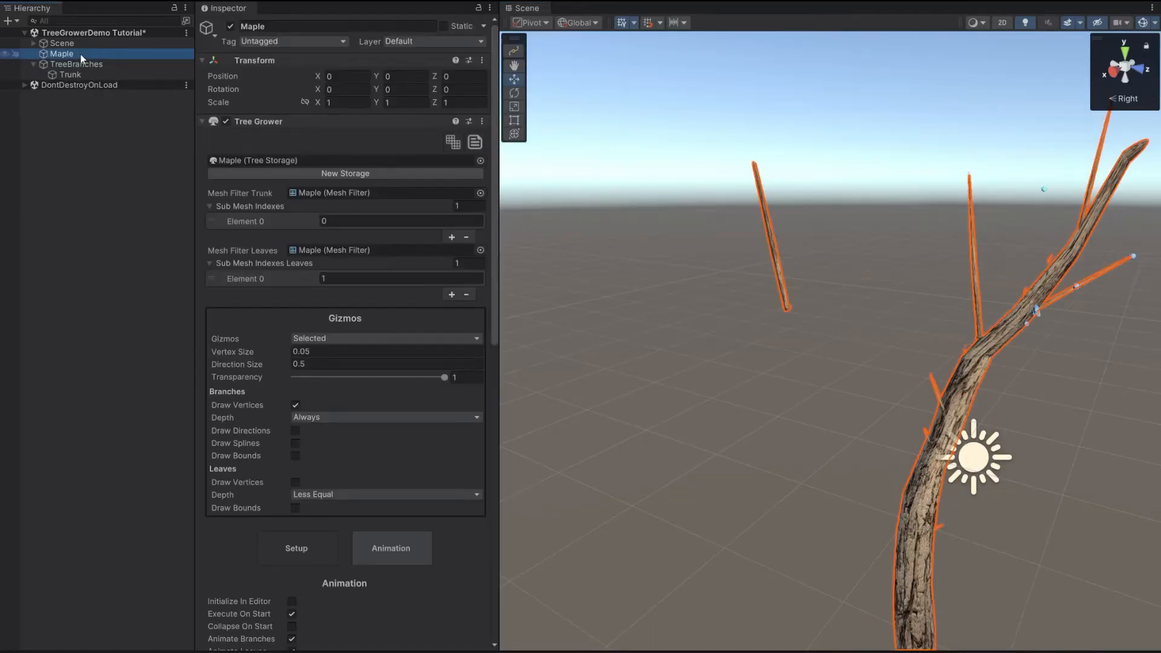
right_click_drag(680, 252, 828, 317)
scroll(331, 473, "down", 10)
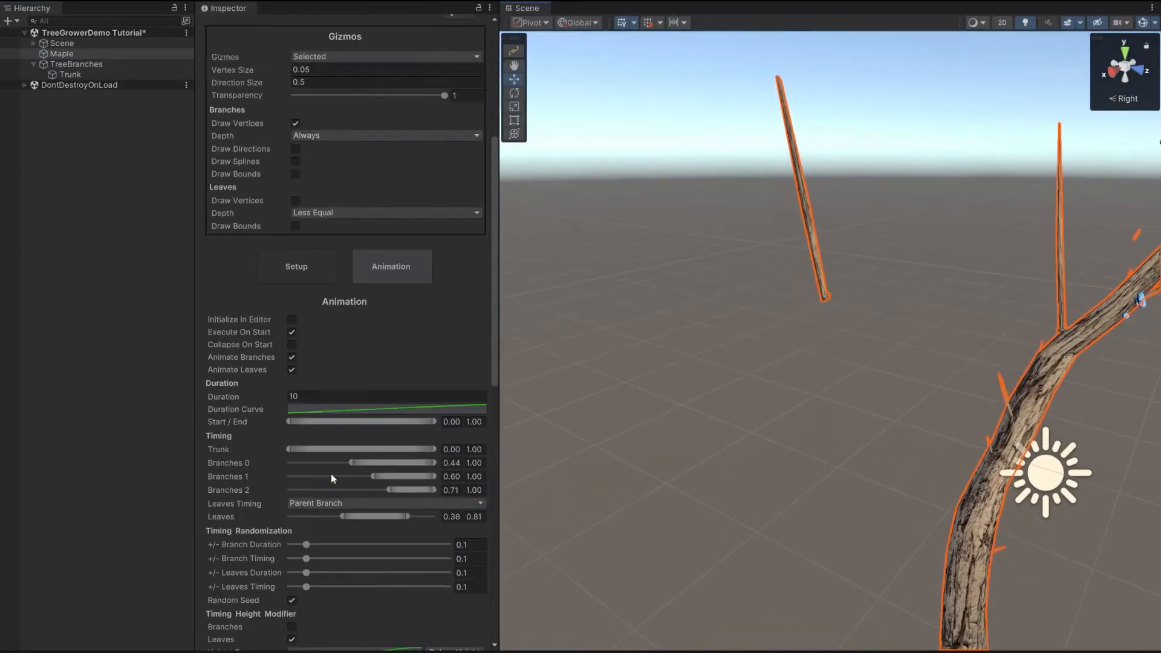
scroll(314, 297, "up", 3)
left_click(304, 310)
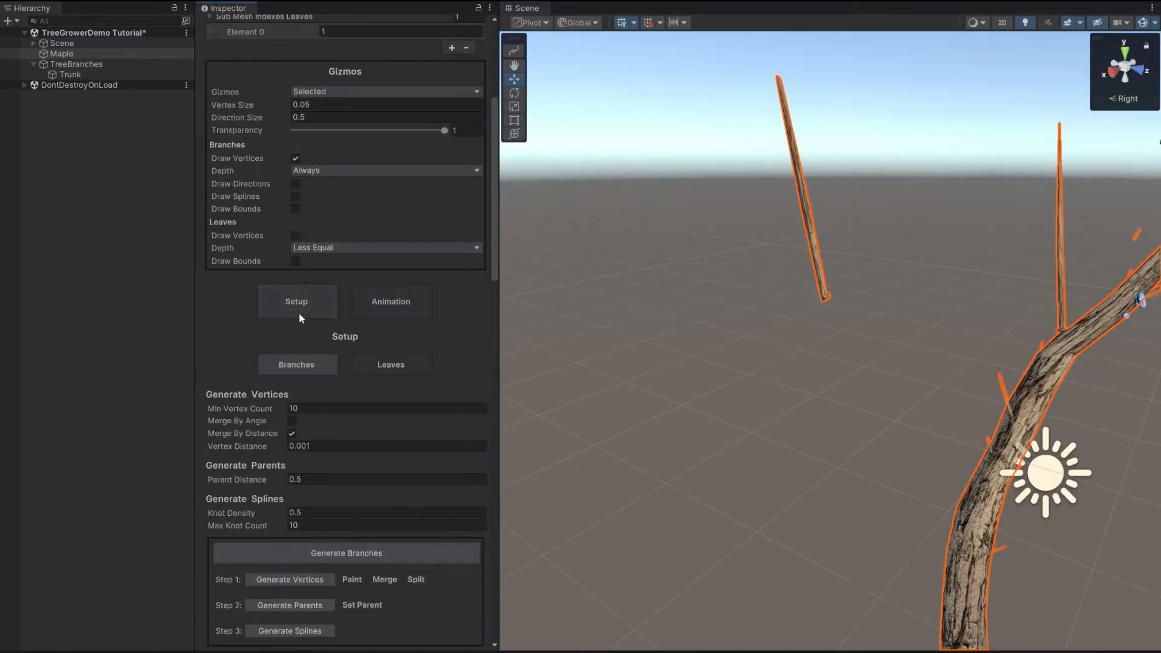
scroll(362, 408, "down", 8)
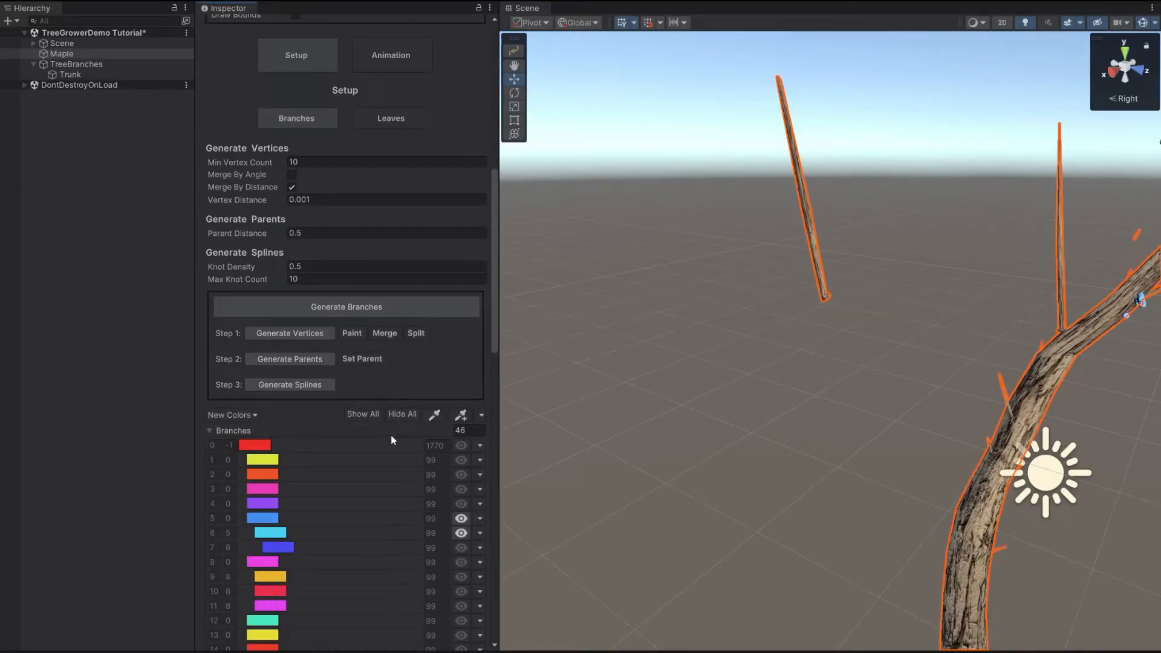
left_click(365, 414)
scroll(335, 266, "up", 8)
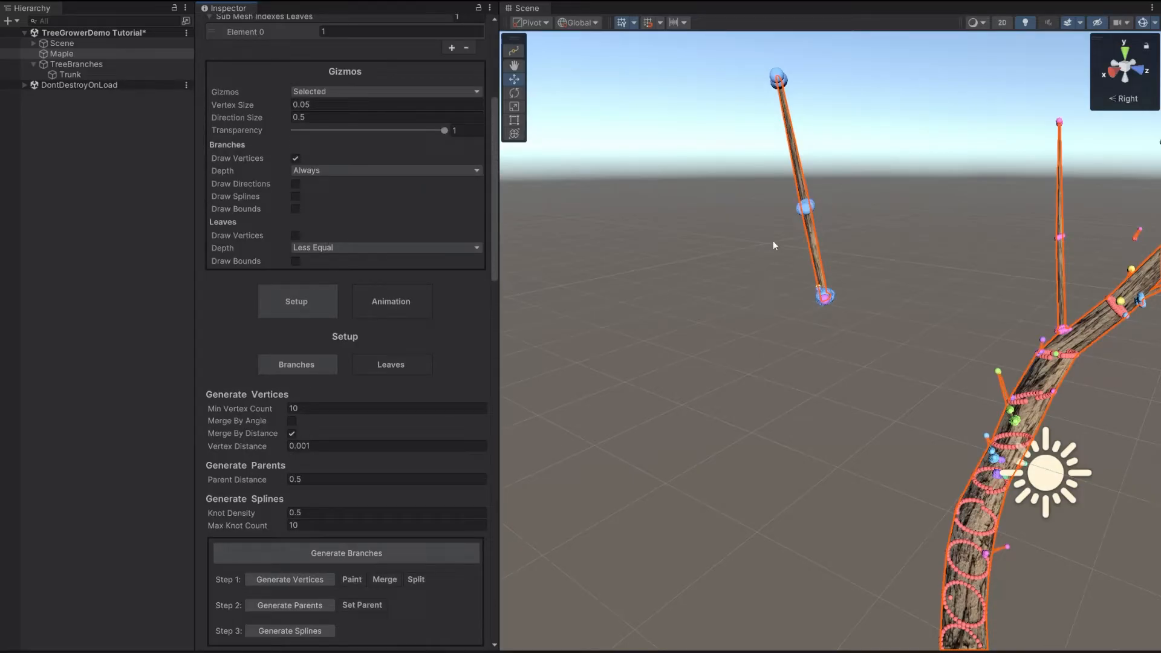
Move in close to the branch growing detached from the trunk, leave play mode and return to the branches setup
left_click_drag(705, 213, 698, 133, "alt")
key("w")
right_click_drag(698, 133, 559, 318)
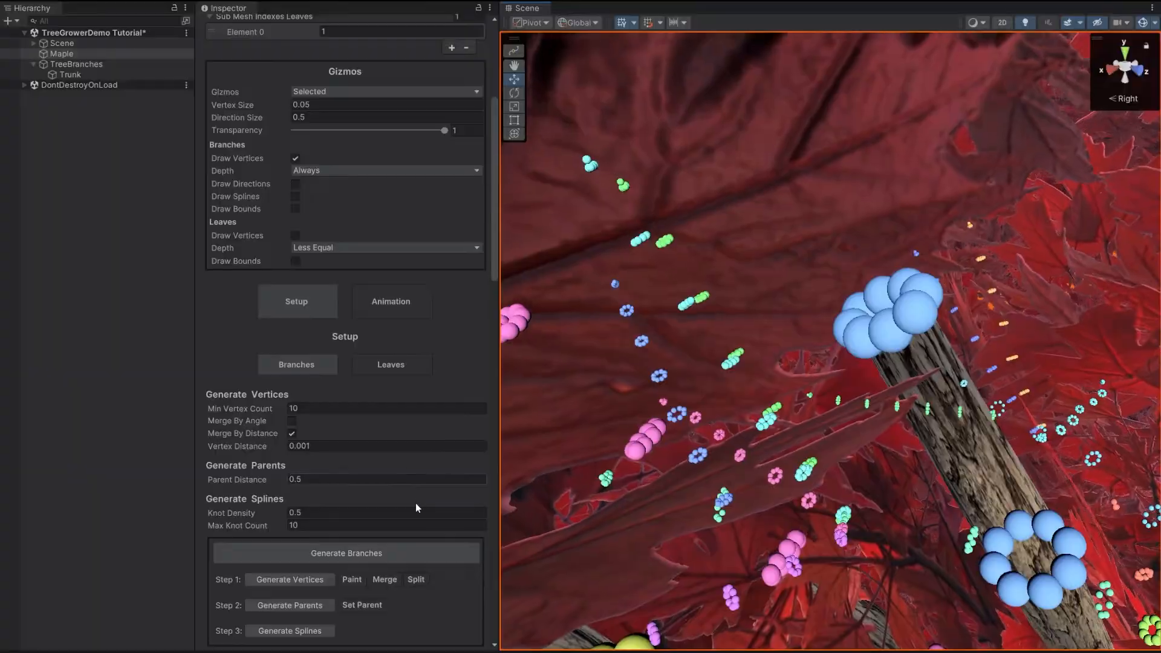
scroll(412, 438, "down", 3)
left_click_drag(493, 255, 497, 277)
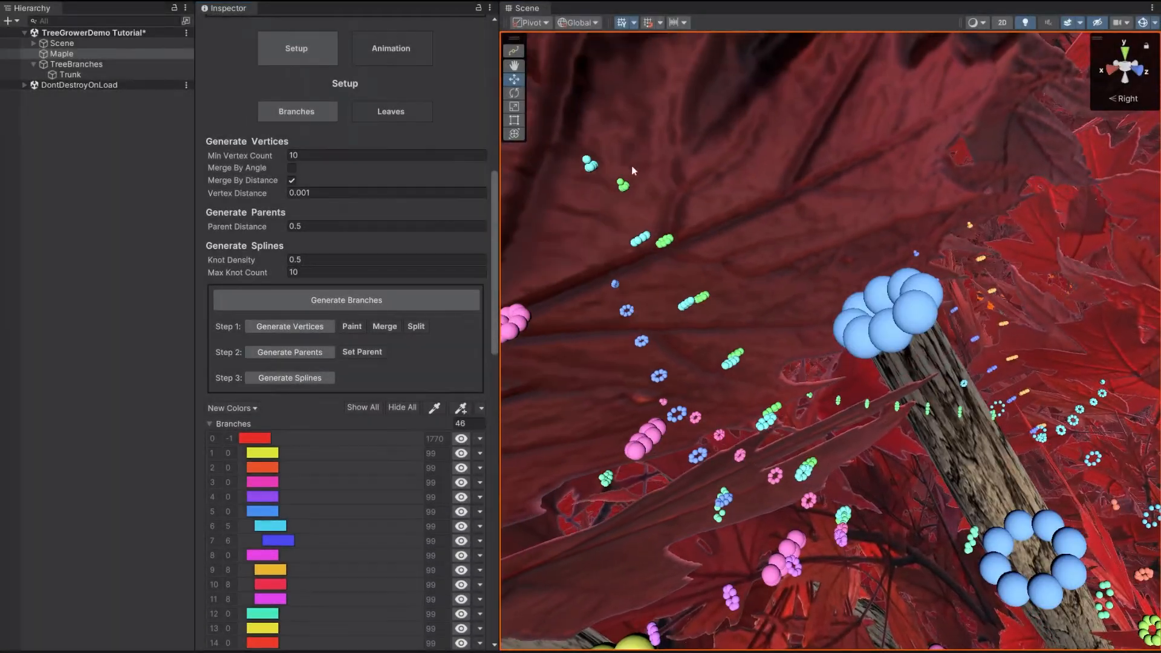
left_click(390, 48)
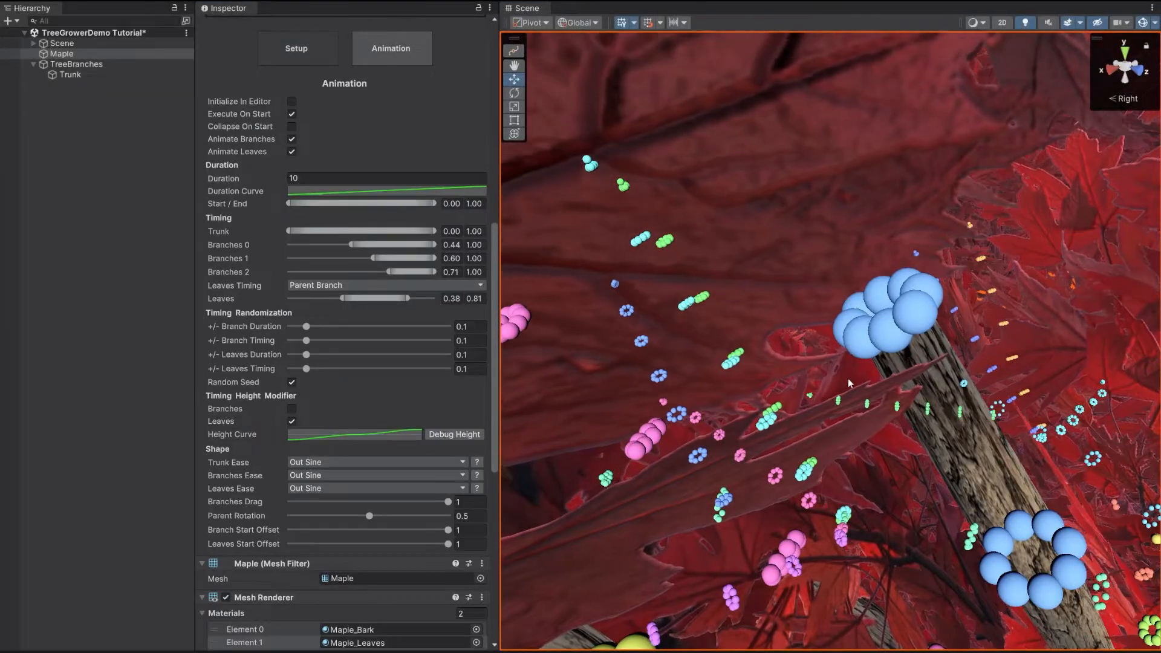
left_click(297, 60)
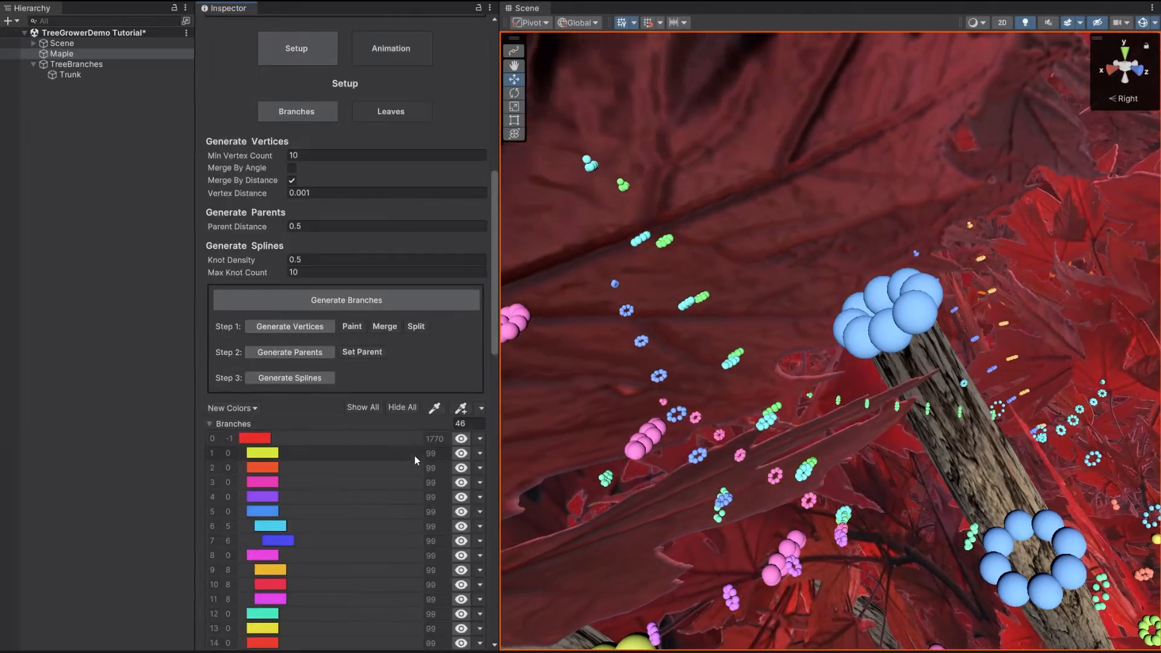
Isolate the detached branch by picking it in the scene, and toggle branch 33's visibility off and on again in the branch list
left_click(435, 408)
left_click_drag(982, 442, 882, 392, "alt")
right_click_drag(883, 391, 832, 356)
key("w")
scroll(325, 463, "down", 3)
scroll(460, 363, "down", 10)
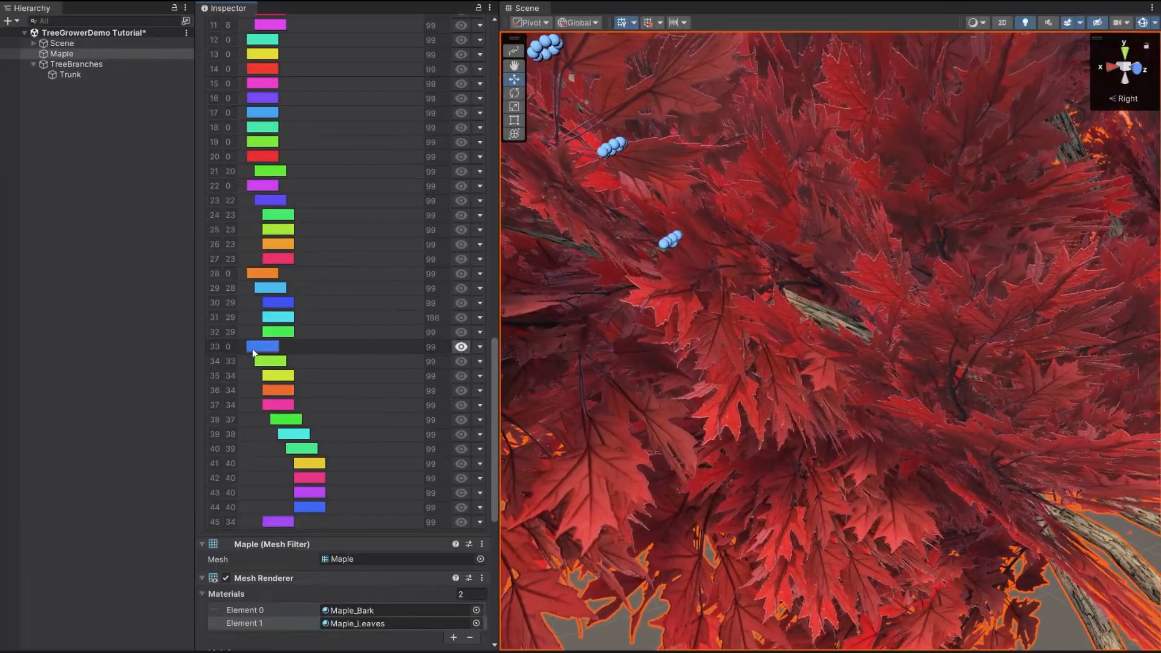
left_click(463, 349)
left_click(463, 349)
Examine the area around the base of branch 33 among the leaves to find where it attaches
right_click_drag(687, 321, 720, 379)
key("s")
right_click_drag(875, 401, 840, 407)
key("w")
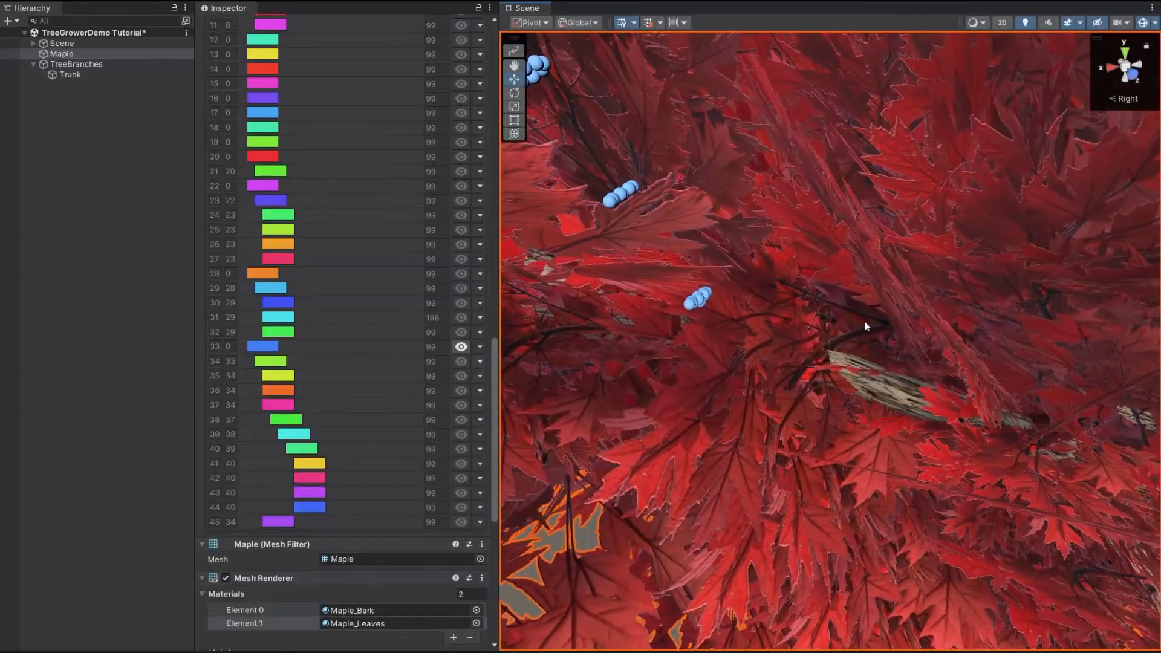
scroll(866, 326, "down", 3)
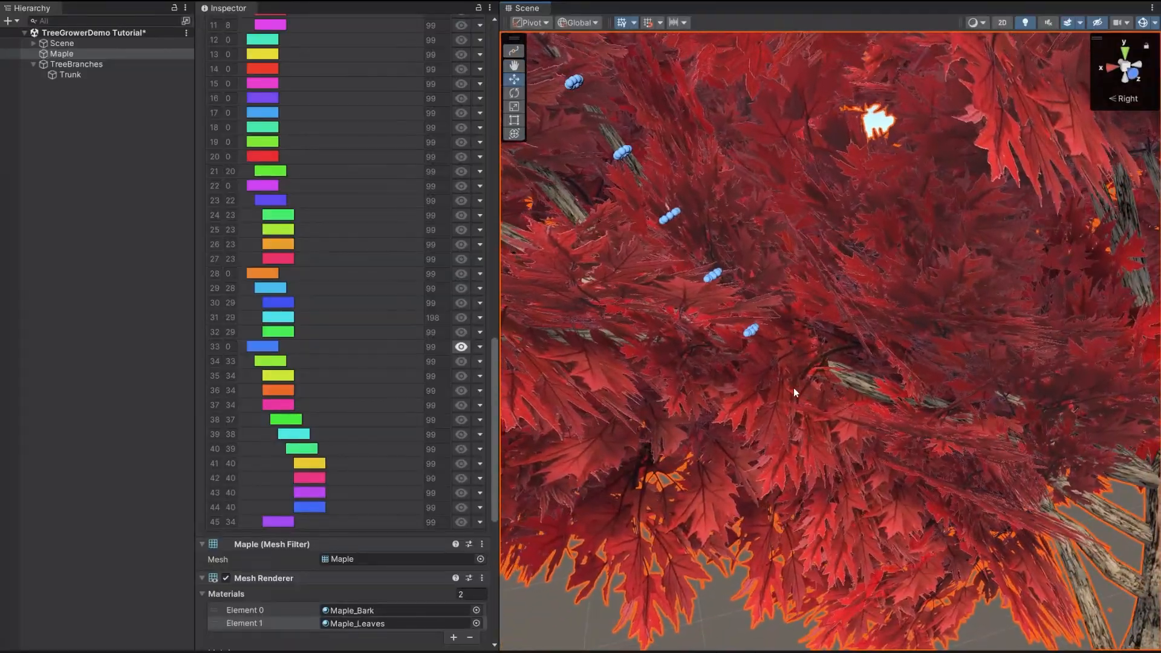
scroll(792, 393, "up", 5)
scroll(423, 315, "up", 4)
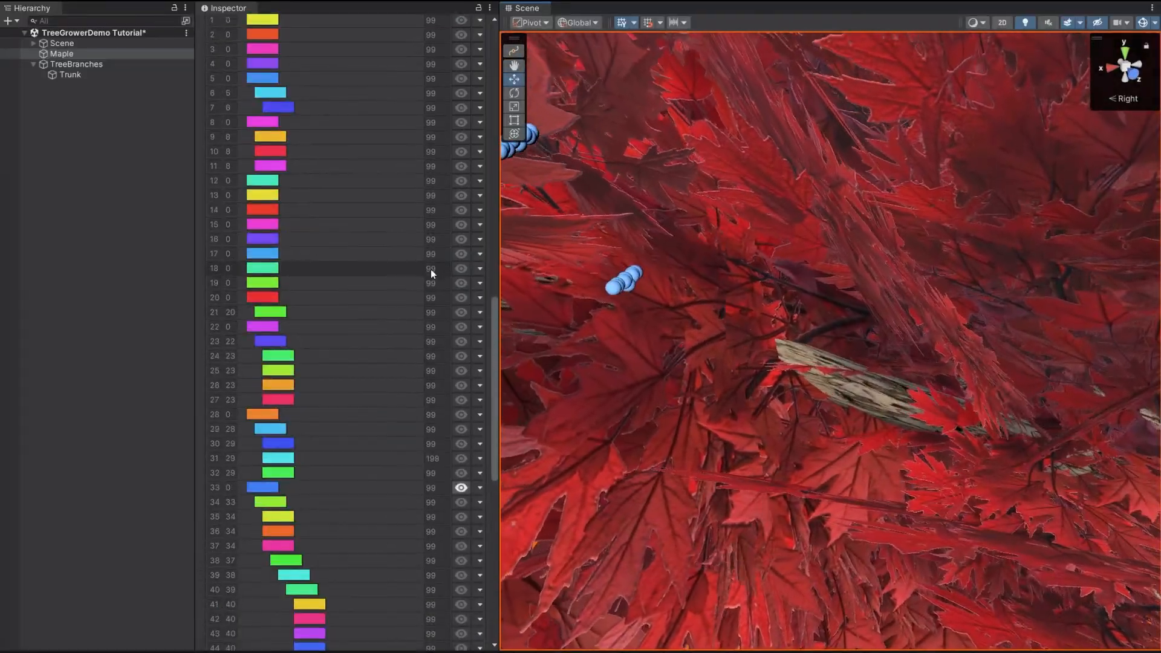
Pick the branch that branch 33 attaches to in the scene so branches 33 and 34 are both shown
scroll(431, 270, "up", 4)
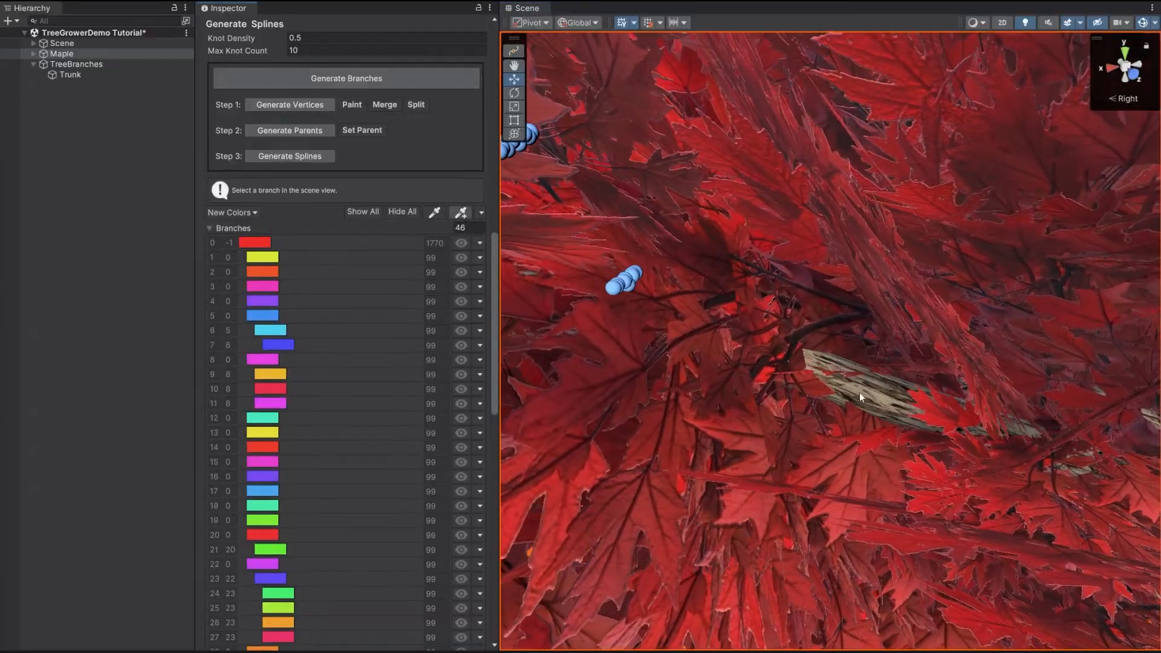
scroll(859, 393, "down", 6)
left_click_drag(495, 262, 495, 380)
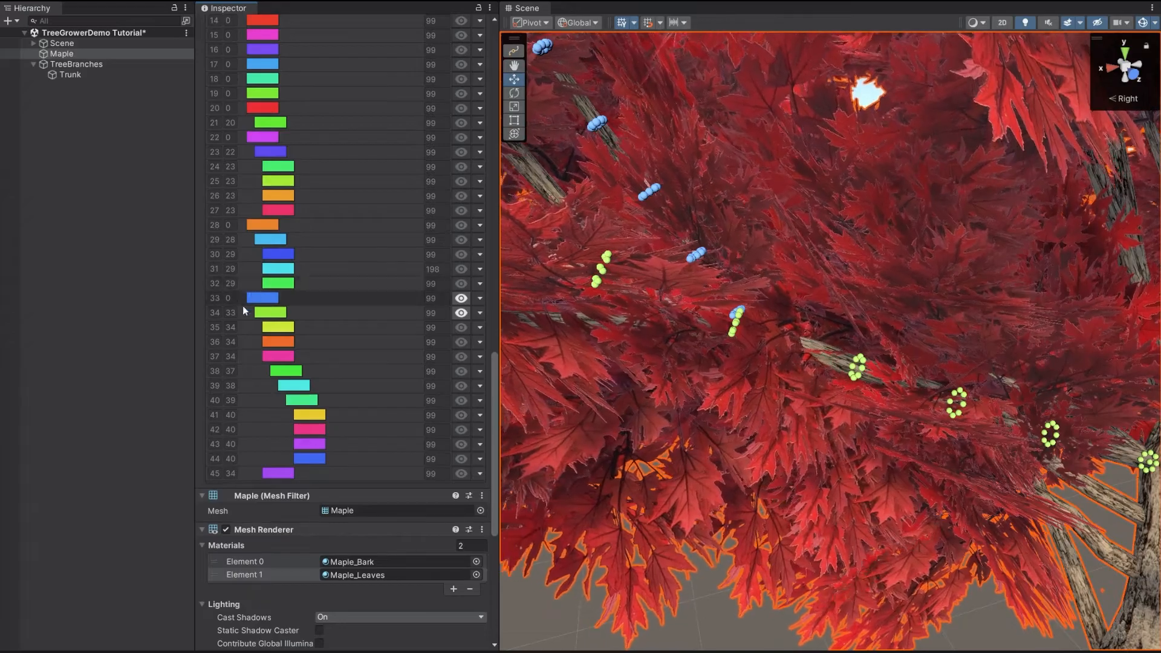
scroll(895, 318, "down", 4)
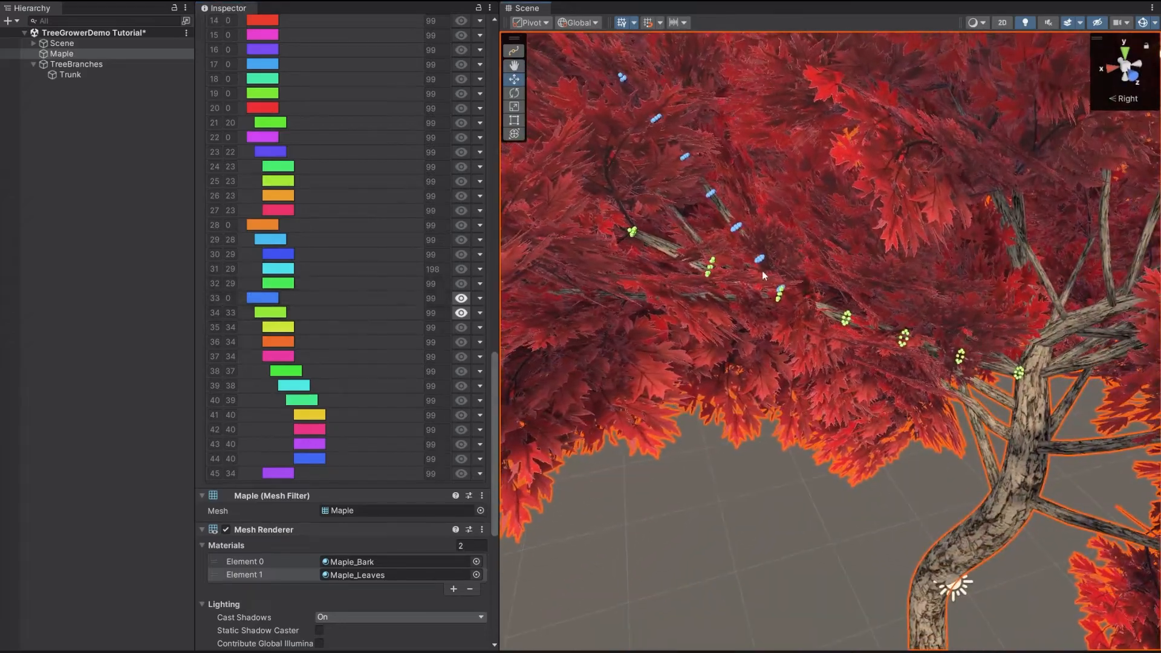
scroll(731, 275, "down", 3)
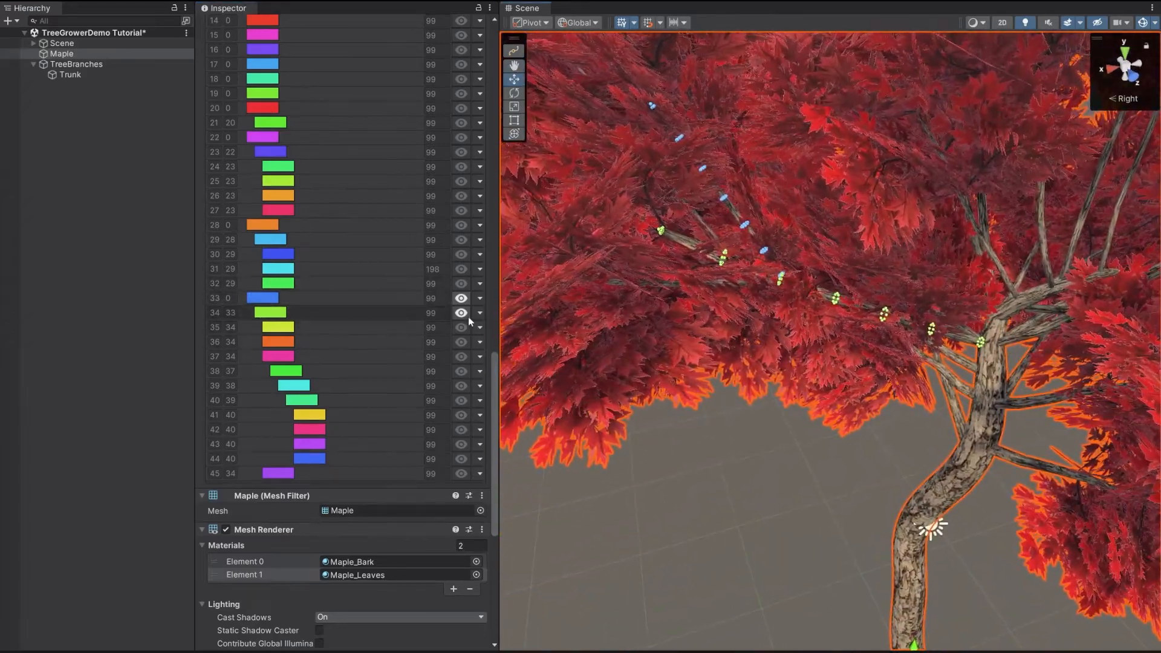
Parent branch 33 to the first visible branch and check both branches in the branch list
left_click(480, 298)
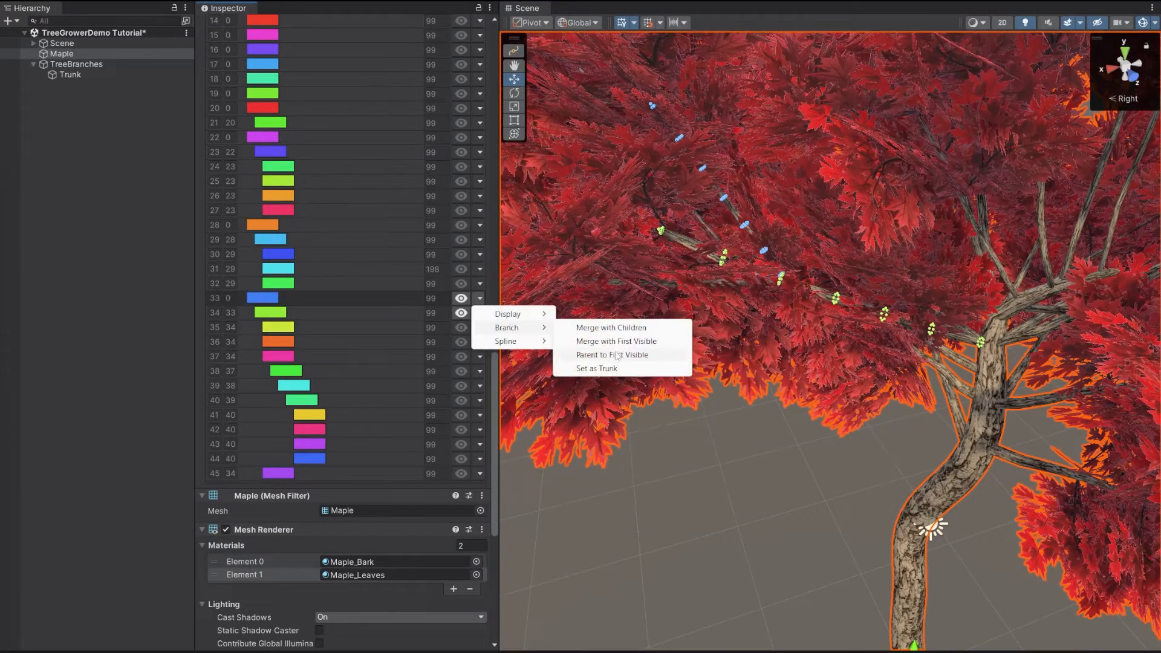
left_click(617, 355)
left_click(614, 338)
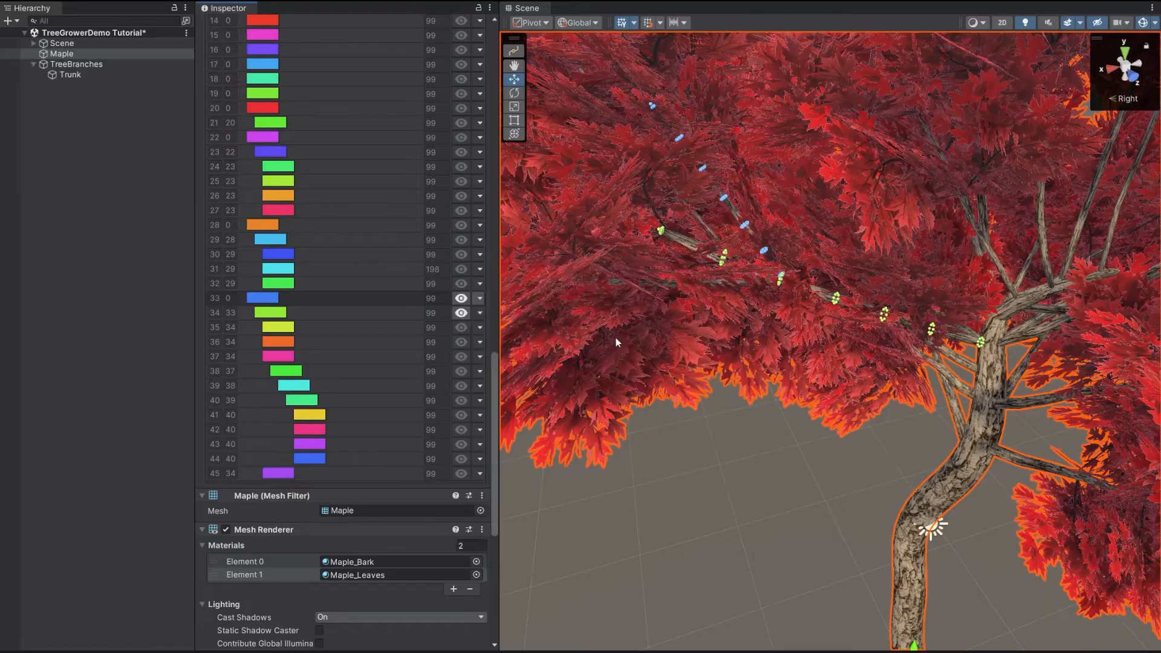
scroll(388, 352, "down", 5)
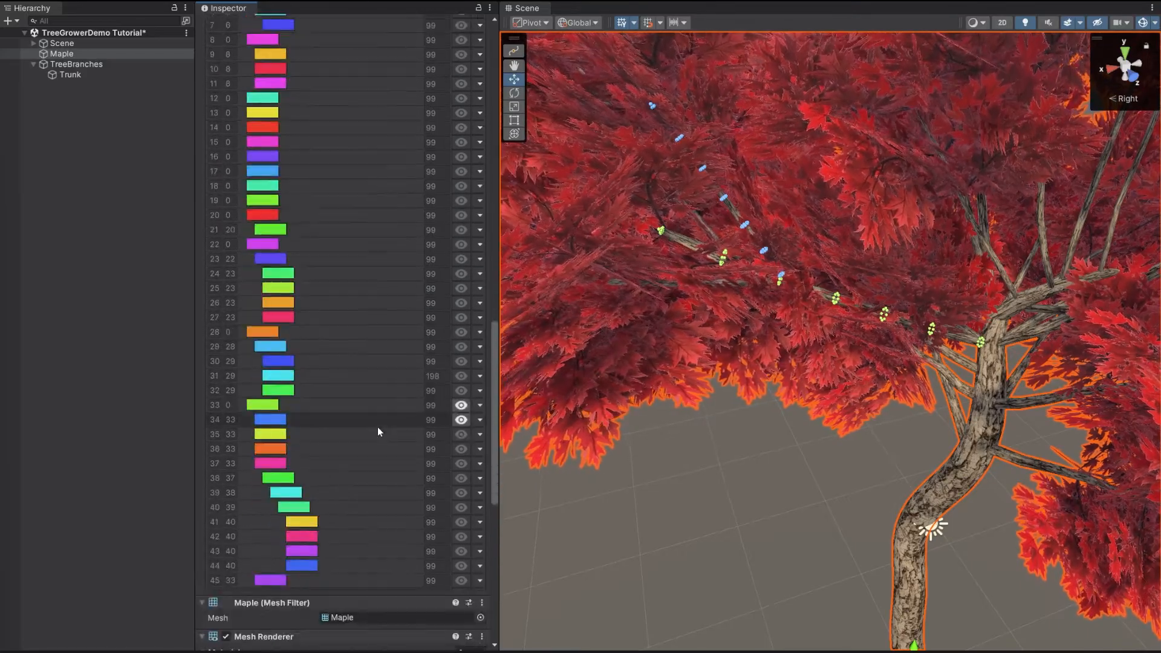
left_click(462, 405)
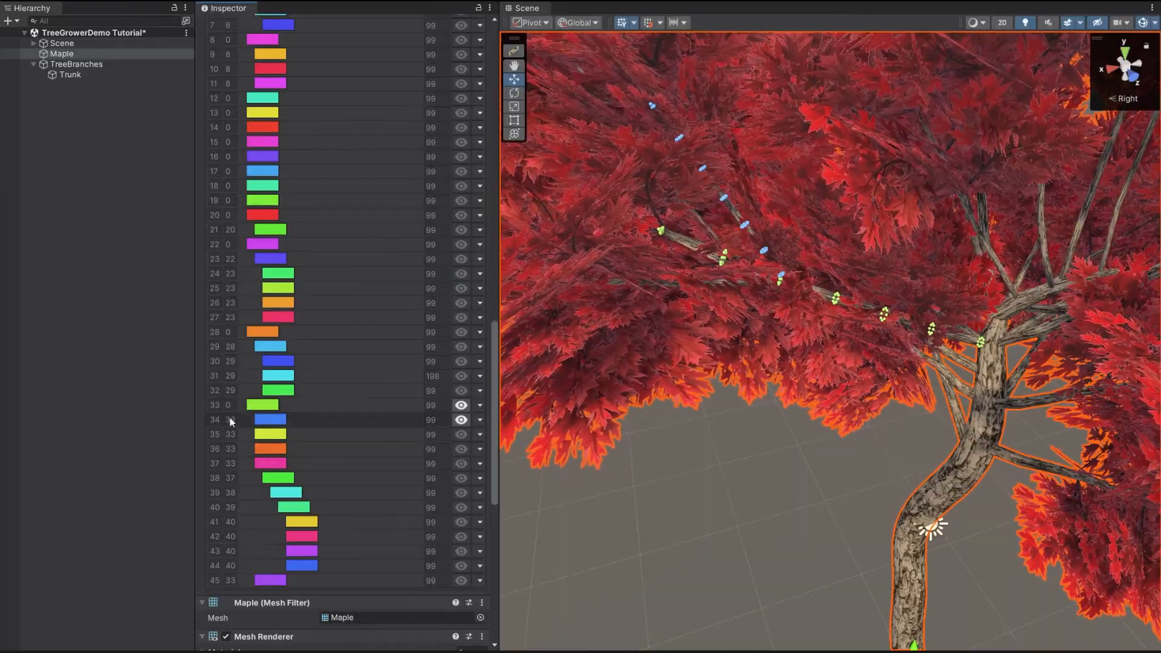
Select the TreeBranches object and frame it in the scene to examine the base of its trunk
key("f")
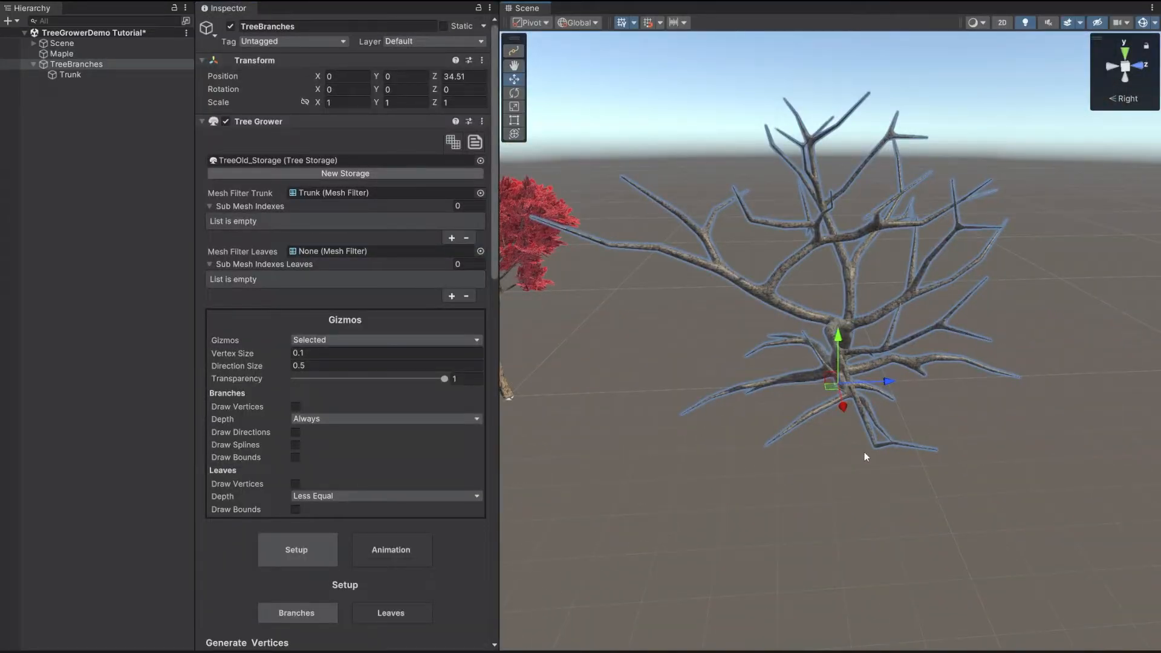
scroll(866, 420, "up", 5)
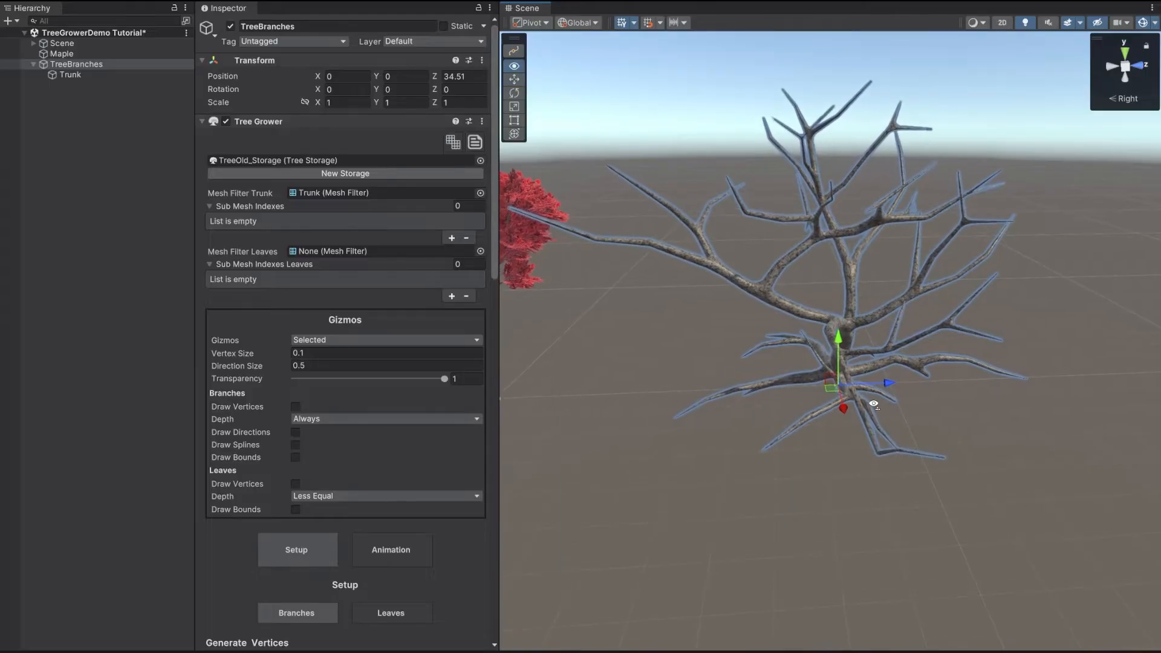
scroll(881, 414, "up", 5)
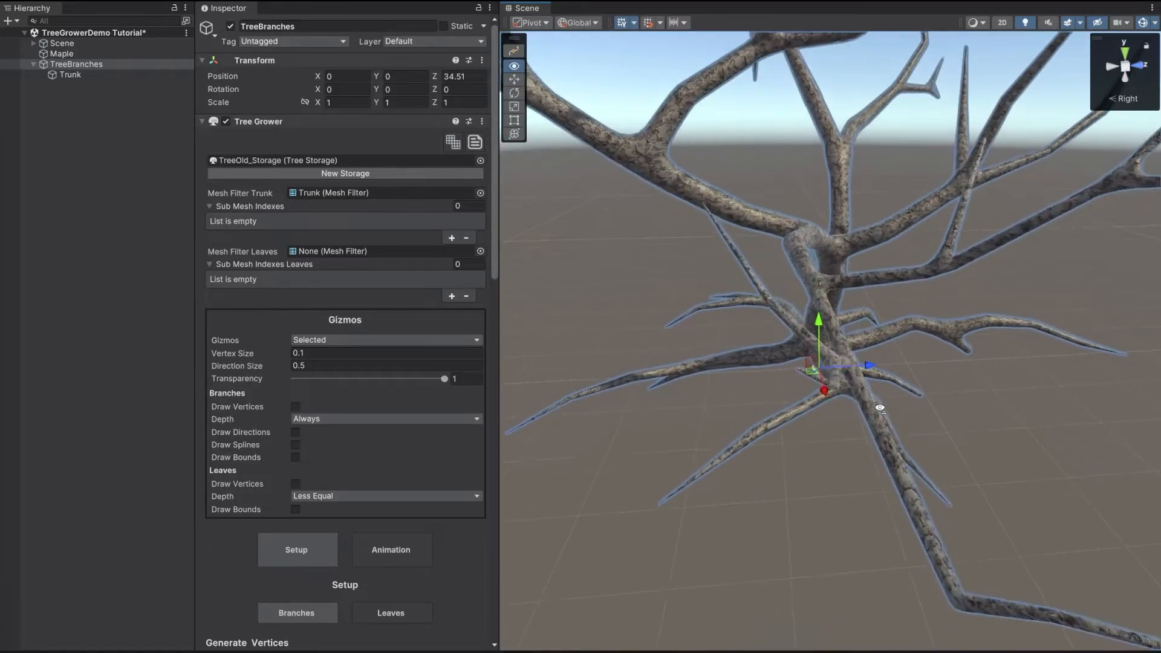
scroll(829, 414, "down", 5)
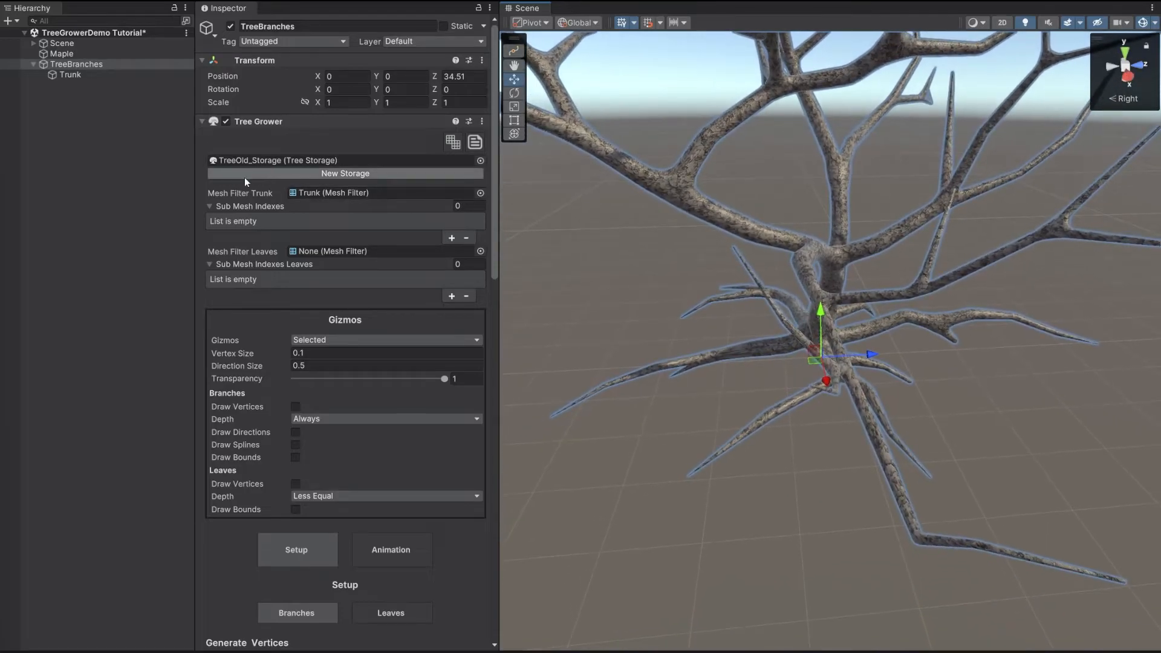
Draw the branch vertices of TreeBranches and inspect how the colored branches divide around the trunk base
left_click_drag(494, 179, 492, 277)
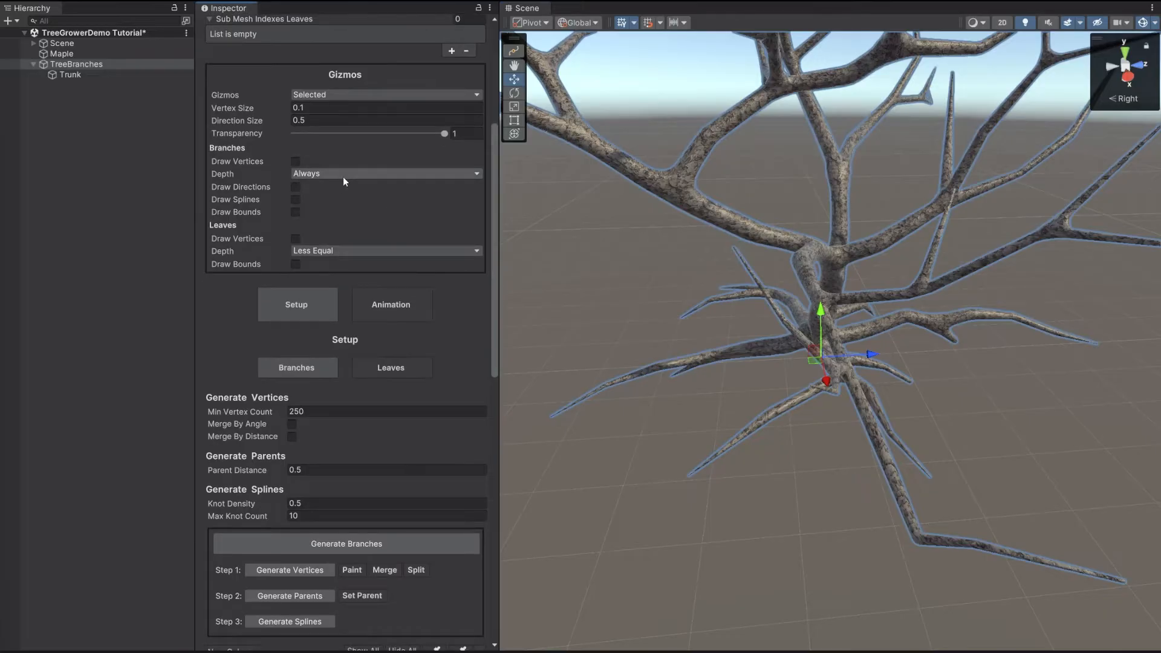
right_click_drag(774, 279, 792, 302)
left_click_drag(498, 254, 494, 372)
right_click_drag(806, 354, 810, 394)
right_click_drag(970, 298, 1037, 293)
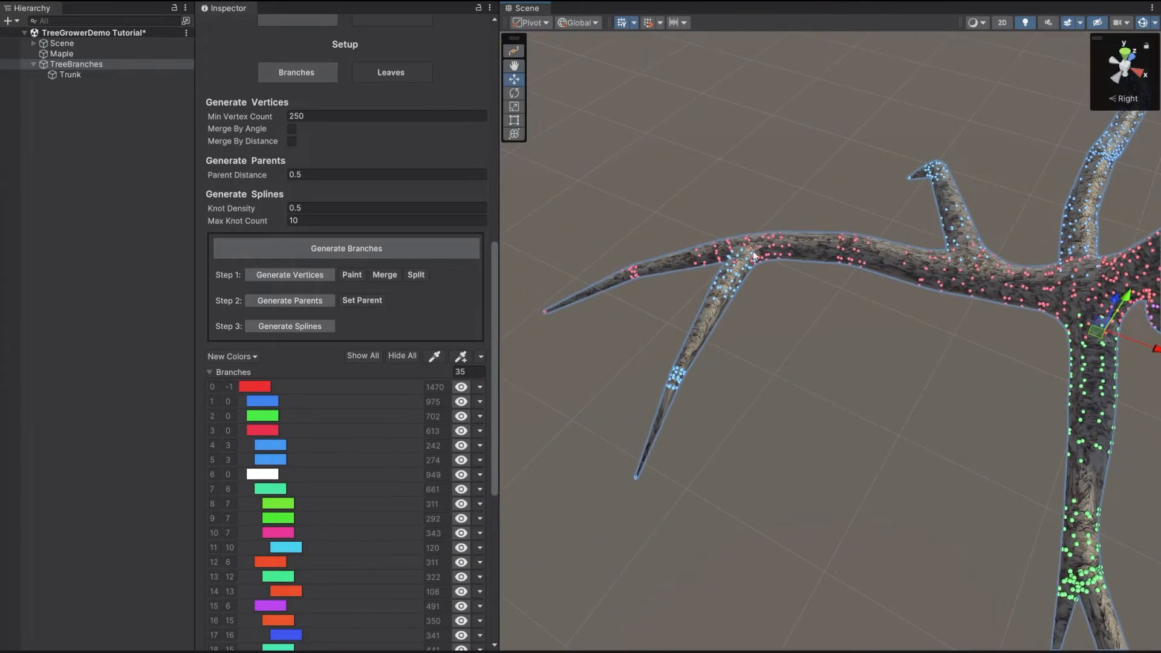
right_click_drag(928, 172, 512, 300)
Show TreeBranches in Wireframe shading with the branch splines drawn and the branch vertices turned off
left_click_drag(496, 264, 488, 125)
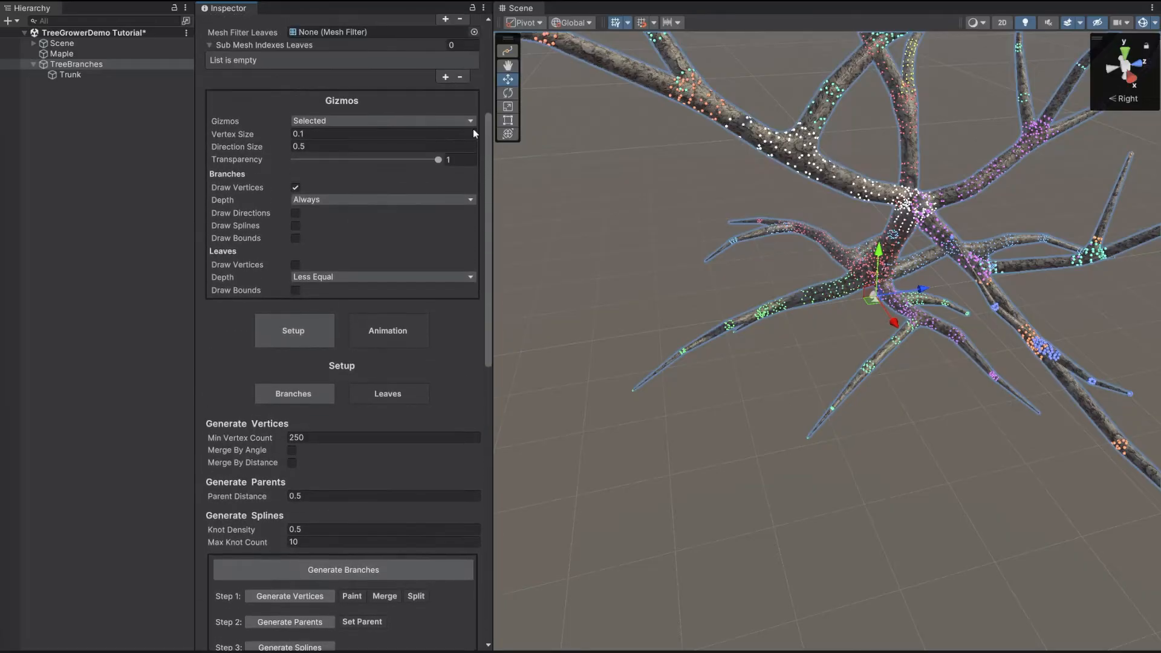
key("w")
right_click_drag(840, 314, 605, 205)
left_click(975, 23)
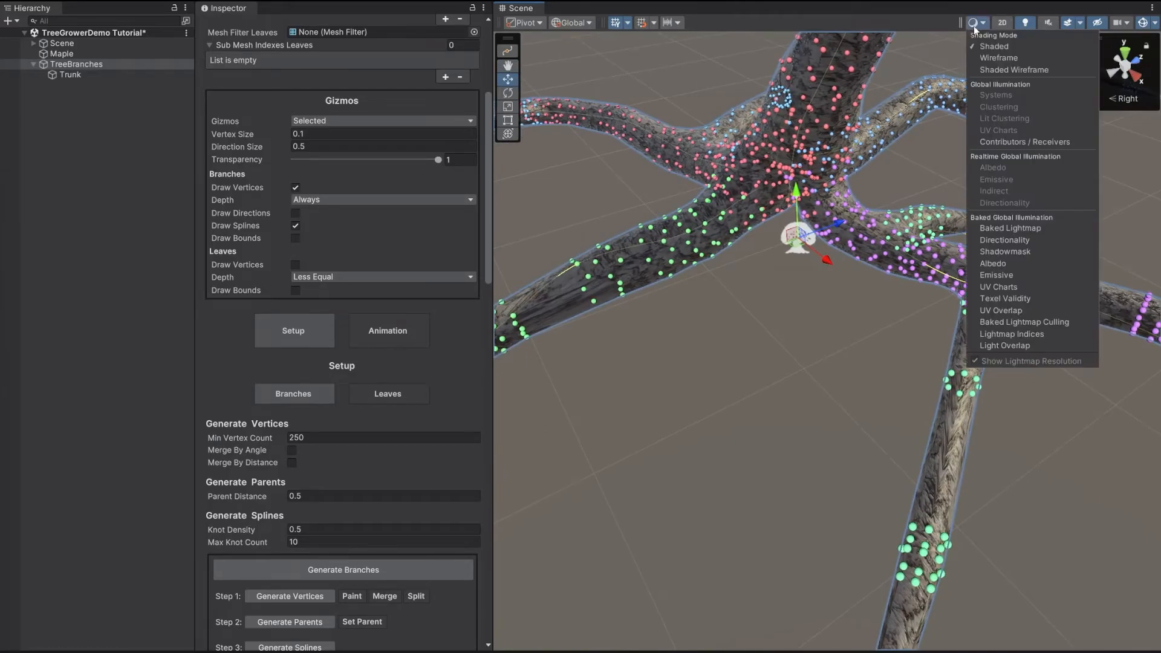
left_click(998, 57)
left_click(295, 189)
mouse_move(847, 230)
right_mouse_down()
mouse_move(959, 272)
mouse_move(633, 159)
right_mouse_up()
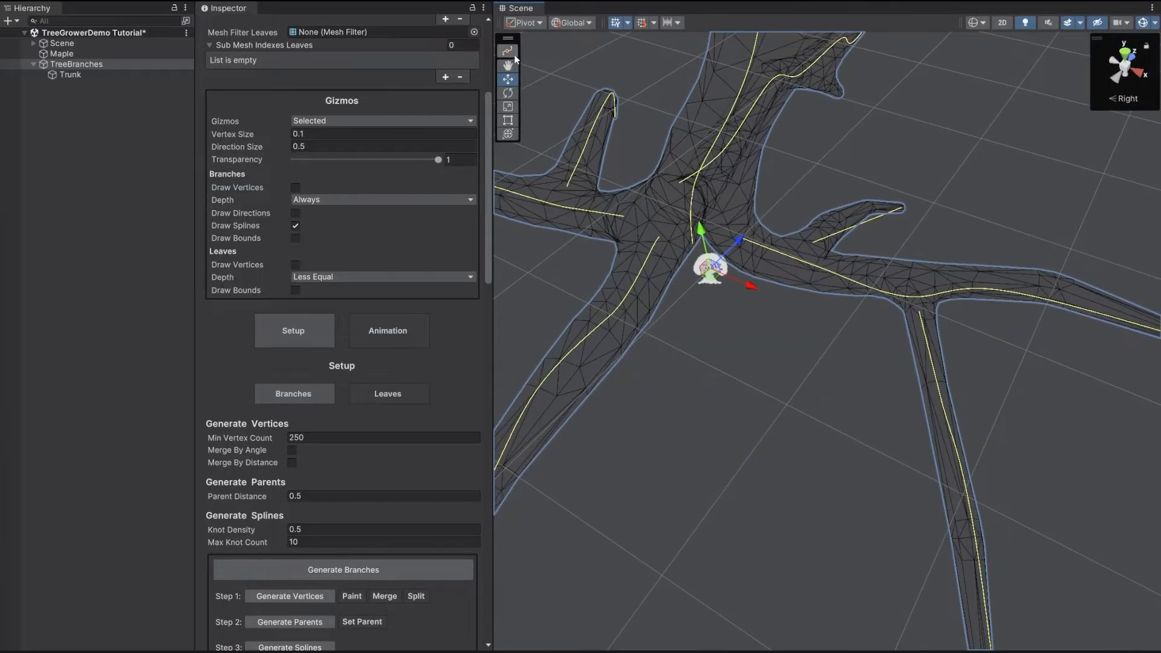
View the spline knots in spline edit mode, leave that mode and turn off spline drawing
left_click(513, 50)
right_click_drag(816, 235, 951, 285)
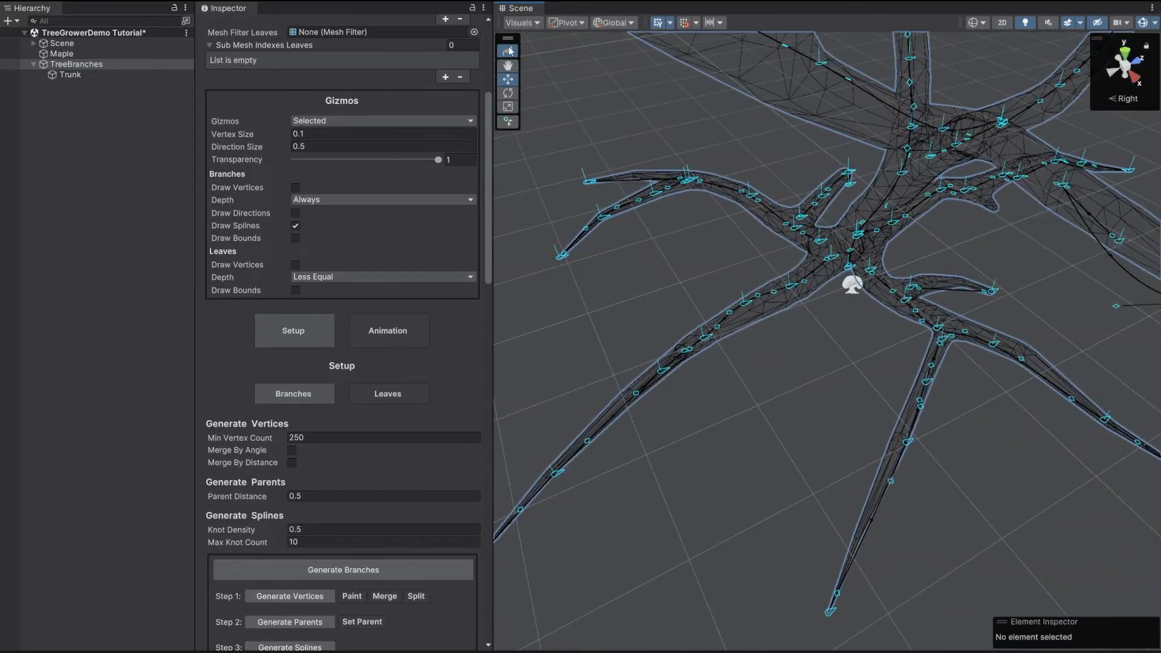
left_click(509, 51)
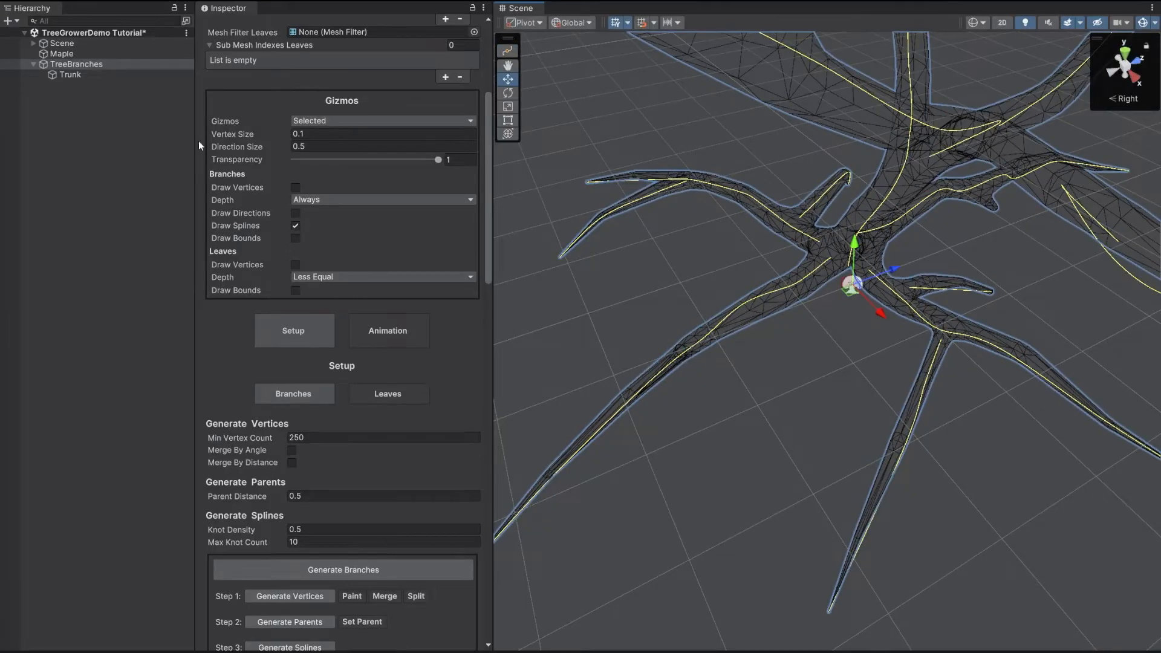
scroll(300, 360, "up", 3)
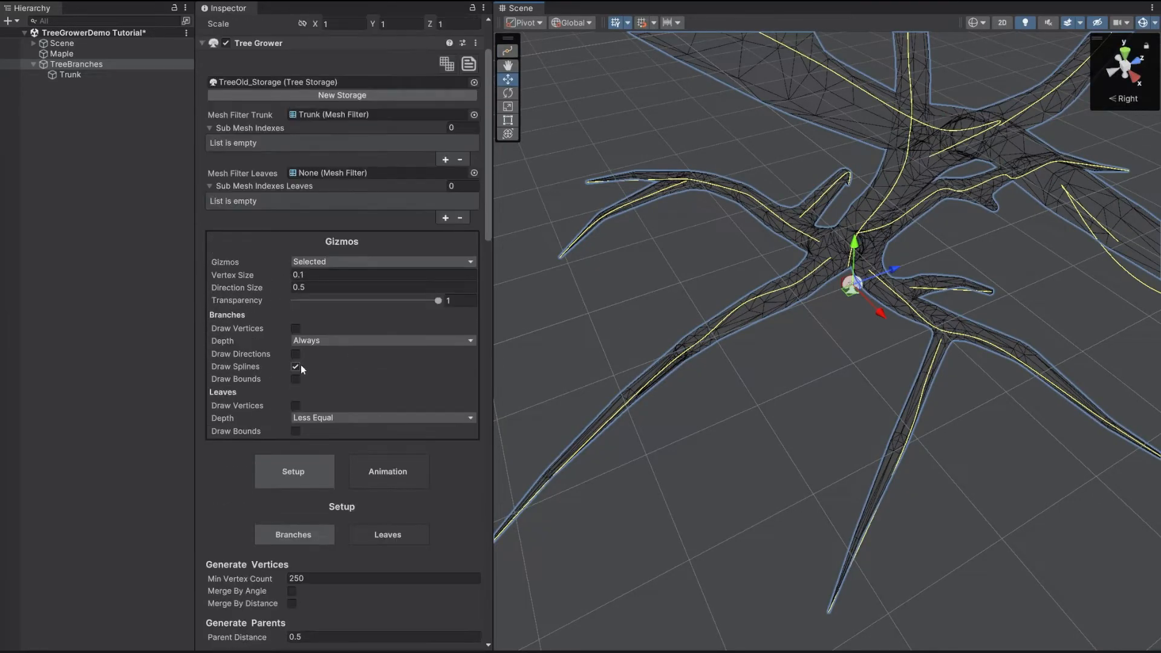
left_click(296, 356)
Create a new tree storage asset for TreeBranches, saved as NewTreeStorage in the project's Assets folder
scroll(335, 316, "up", 2)
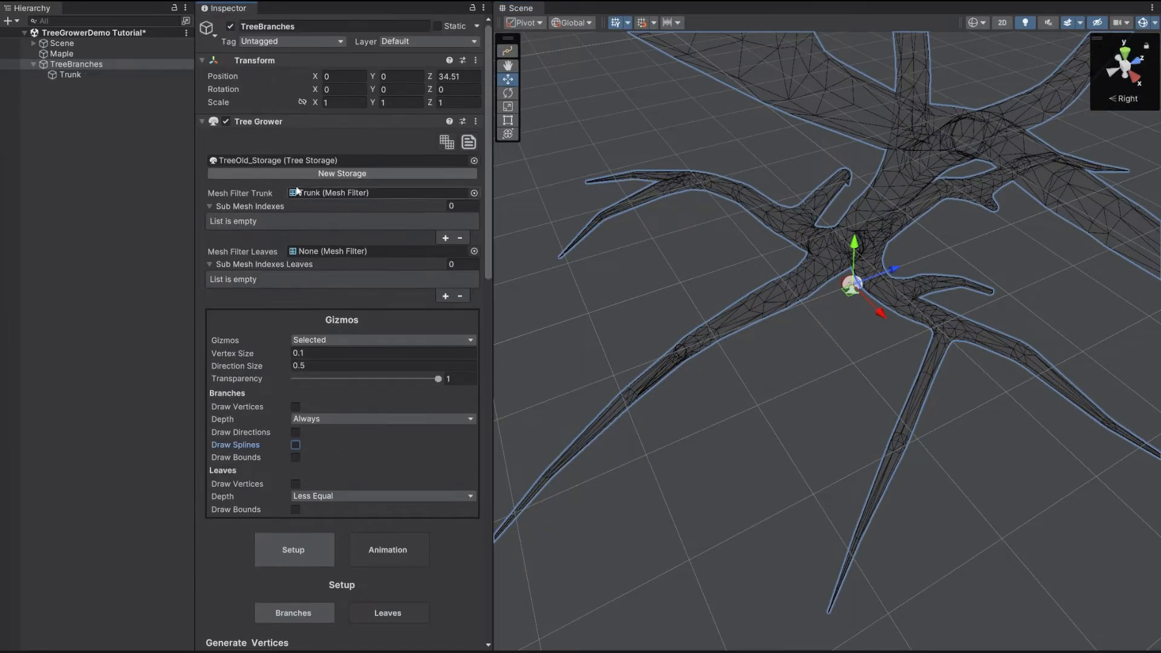
left_click(339, 173)
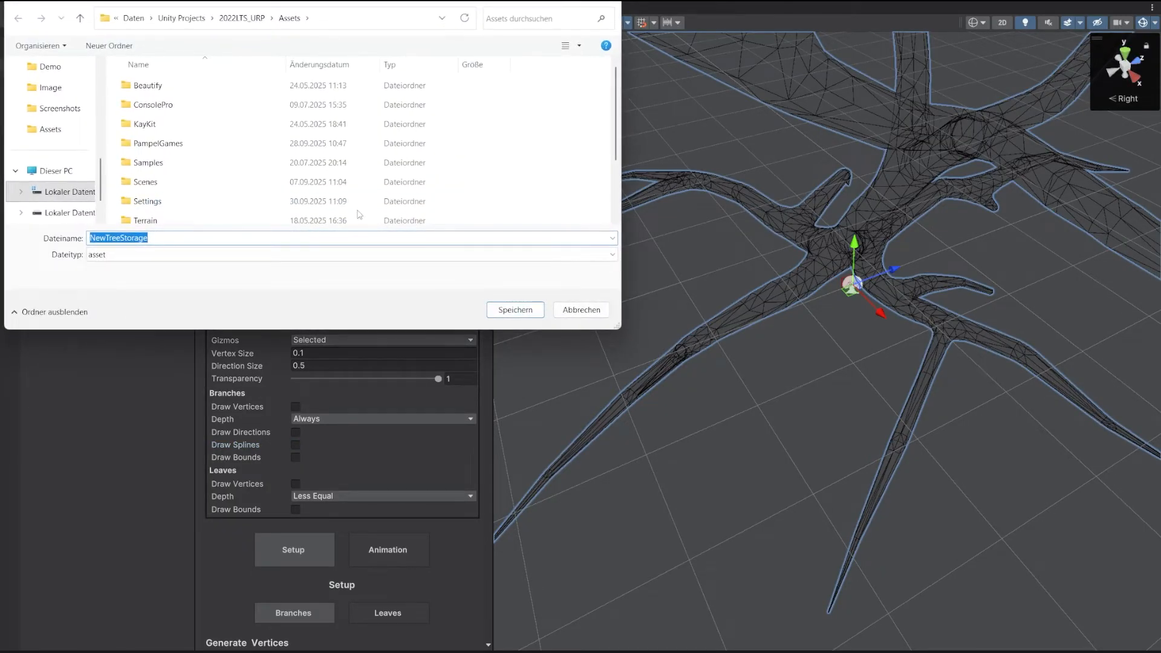
key("Return")
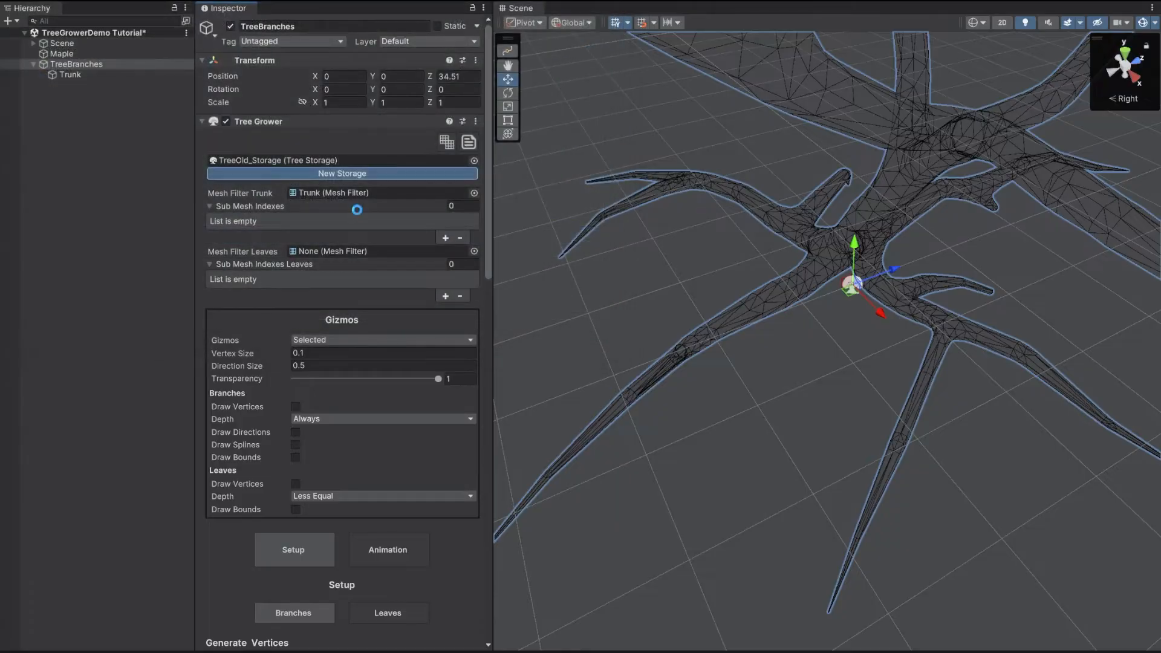
Set the minimum vertex count to 10 and generate the branches of TreeBranches
left_click_drag(487, 151, 482, 258)
right_click_drag(853, 321, 834, 302)
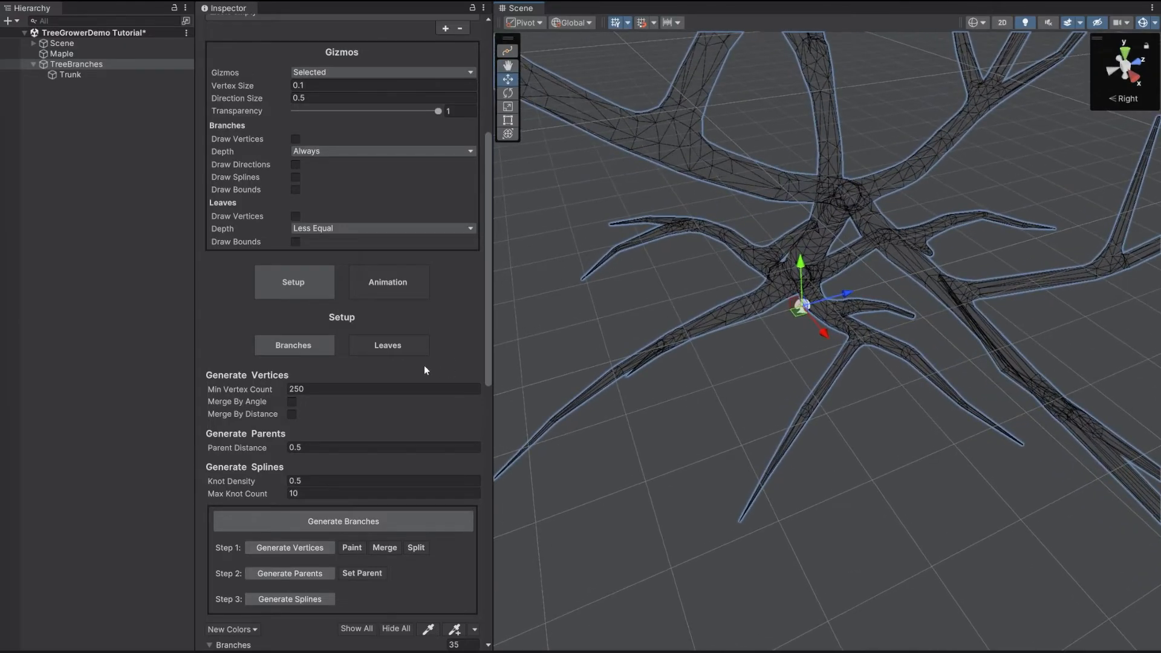
scroll(424, 368, "down", 3)
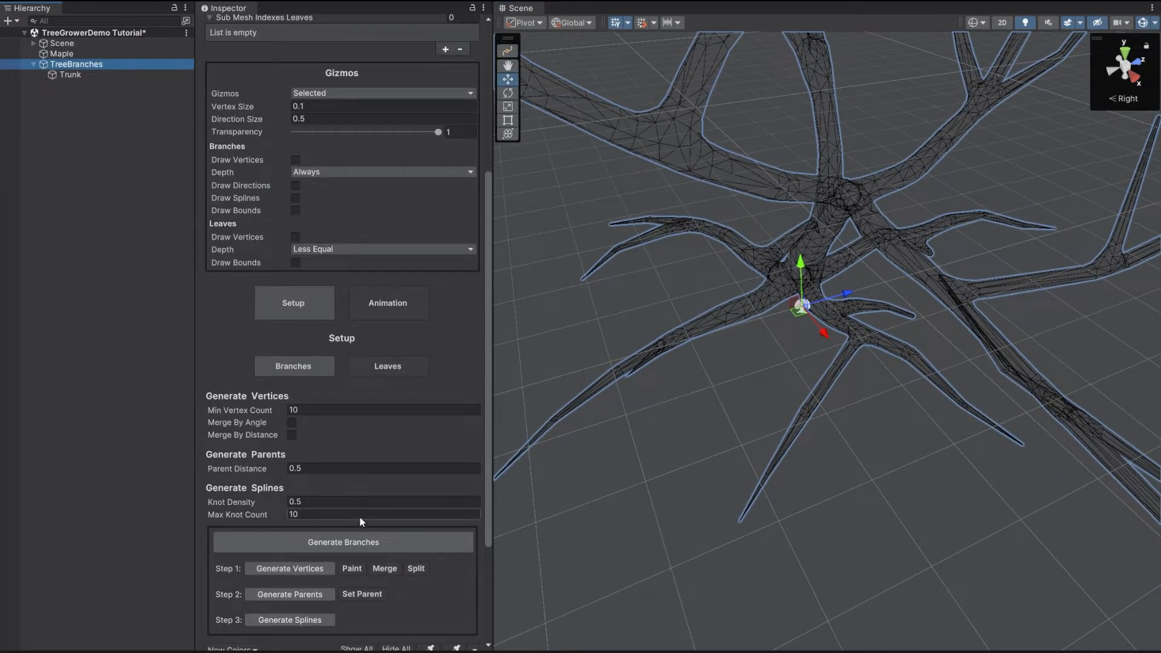
left_click(355, 535)
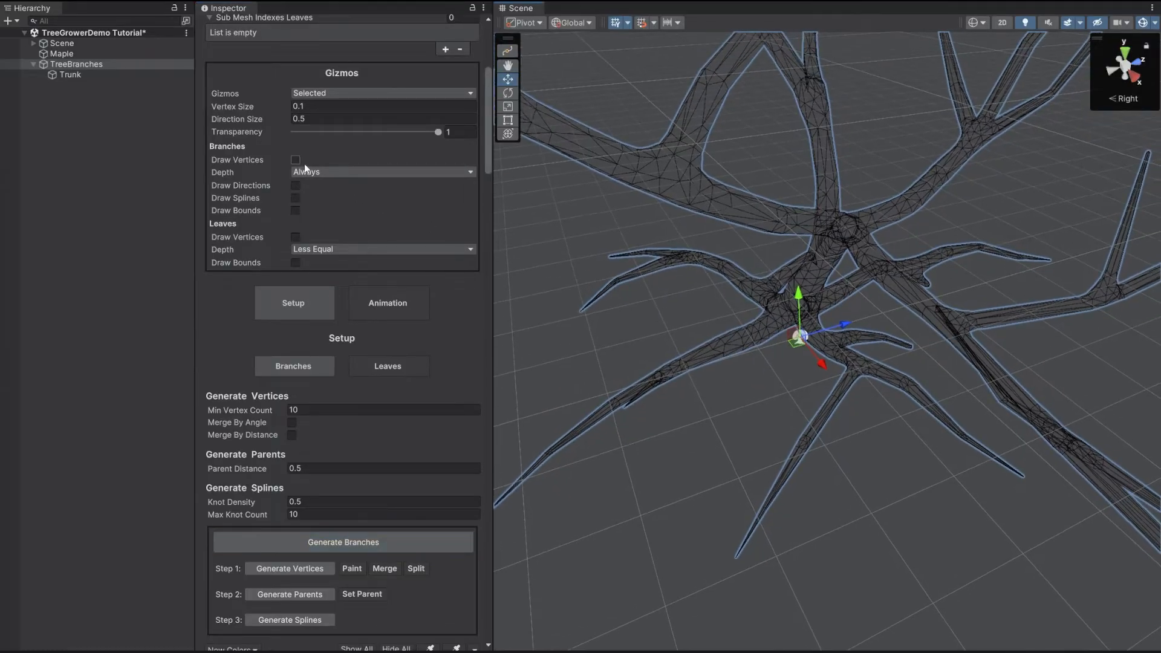
Draw the branch vertices and examine how finely the generated branches divide the mesh around the trunk base
left_click(296, 159)
mouse_move(699, 298)
right_mouse_down()
mouse_move(638, 266)
mouse_move(723, 376)
mouse_move(848, 332)
mouse_move(845, 459)
mouse_move(895, 470)
mouse_move(910, 426)
mouse_move(820, 419)
mouse_move(804, 405)
right_mouse_up()
left_click_drag(486, 93, 488, 171)
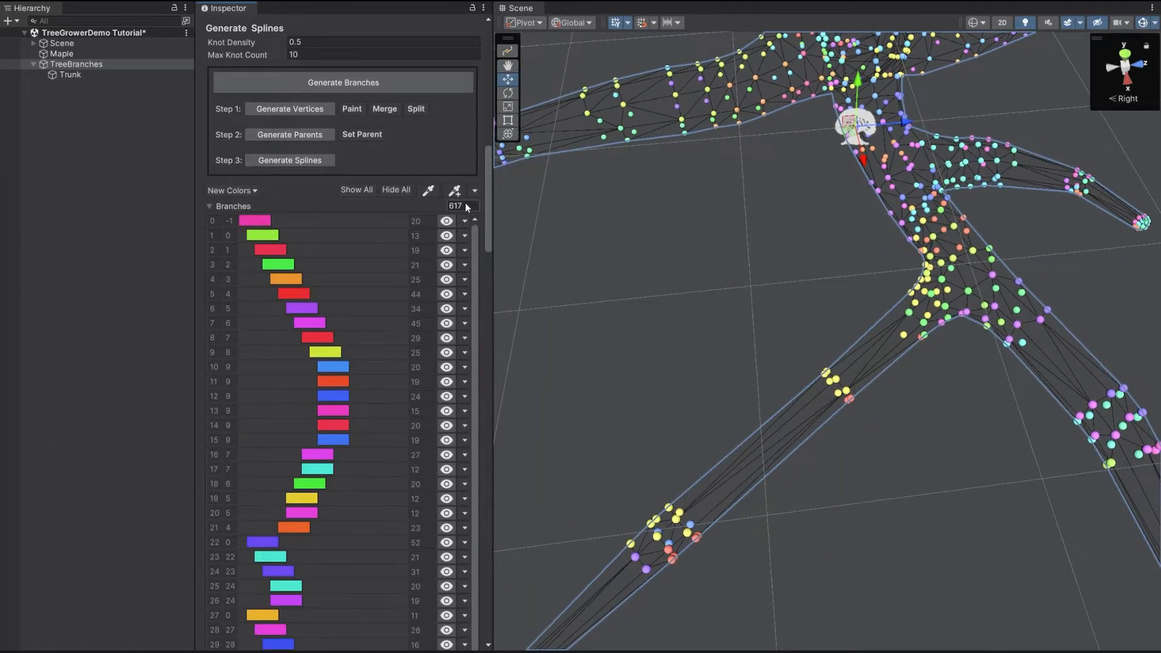
key("s")
right_click_drag(654, 278, 788, 242)
key("w")
Set the minimum vertex count to 200 and regenerate the branches of TreeBranches
left_click_drag(487, 183, 490, 135)
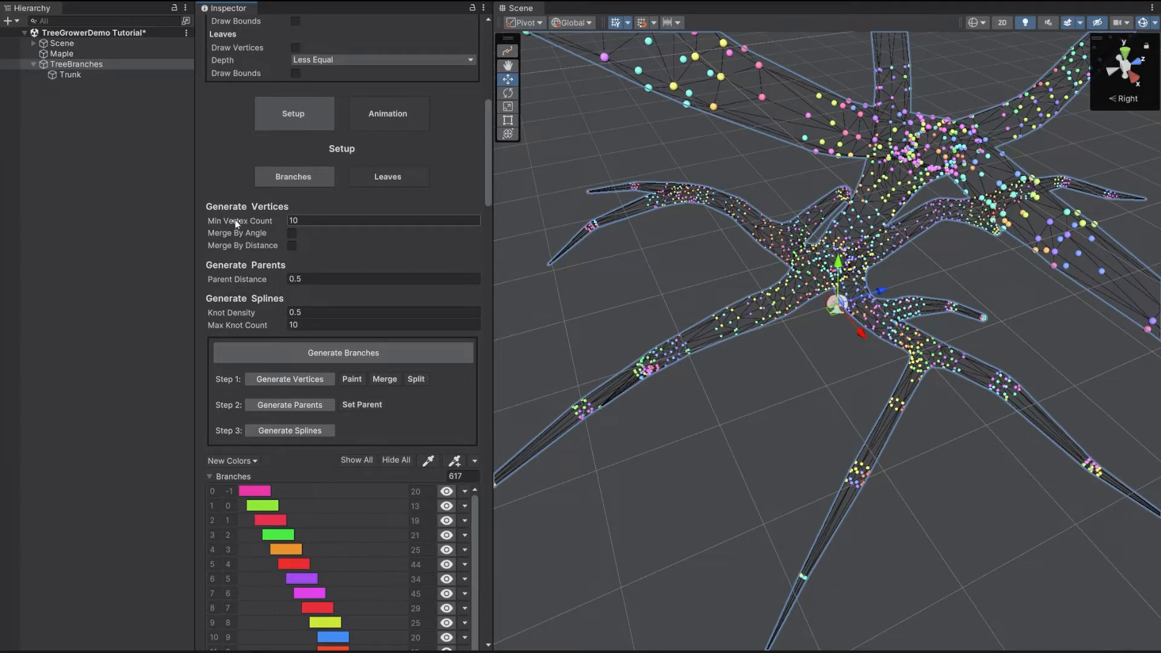
type("200")
left_click(313, 362)
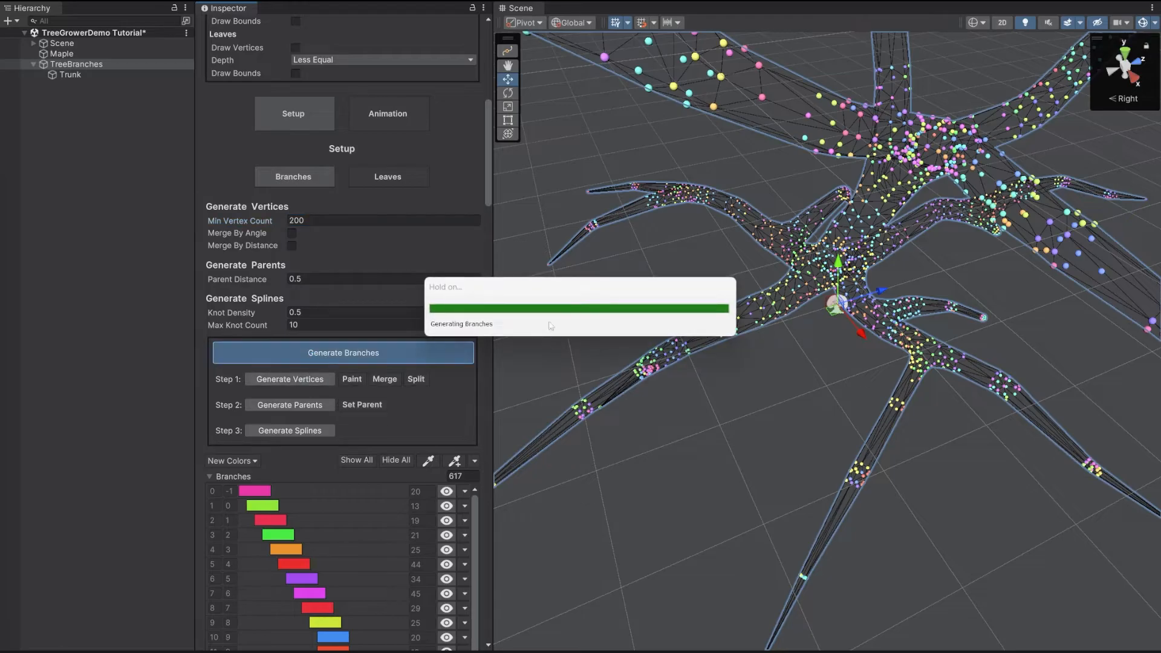
Hide the other branches and show the vertices of branch 0 to see where the current trunk lies
left_click_drag(688, 353, 657, 348, "alt")
key("w")
right_click_drag(658, 349, 676, 345)
left_click_drag(683, 343, 861, 349, "alt")
left_click_drag(744, 295, 641, 320, "alt")
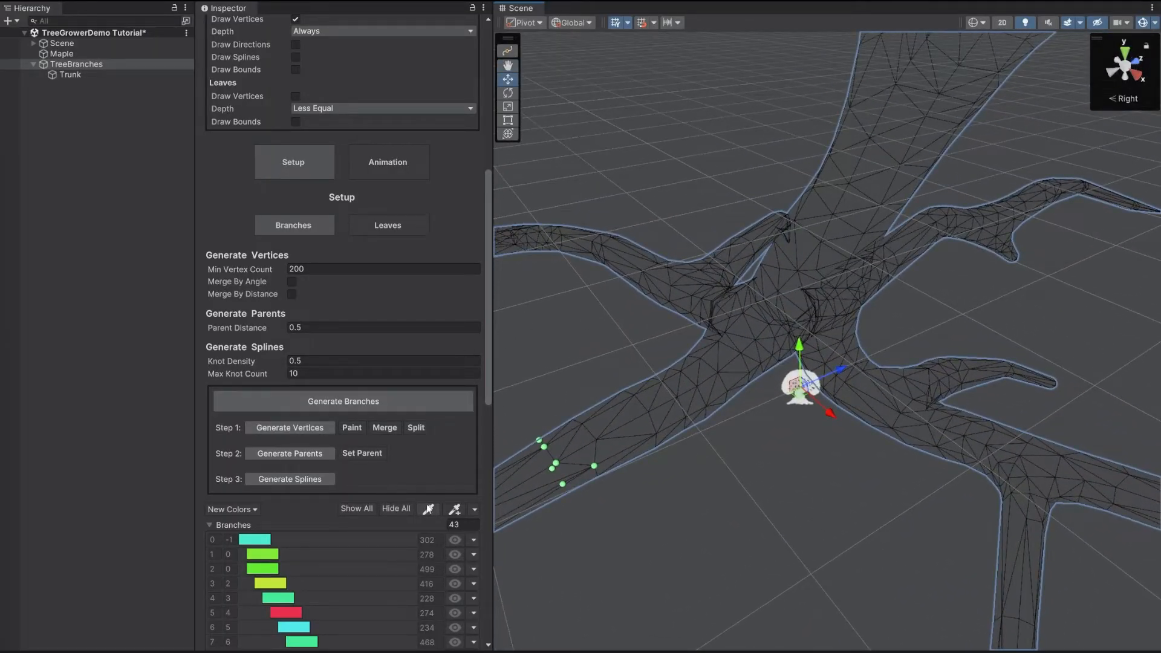
left_click(452, 539)
left_click_drag(613, 464, 647, 237, "alt")
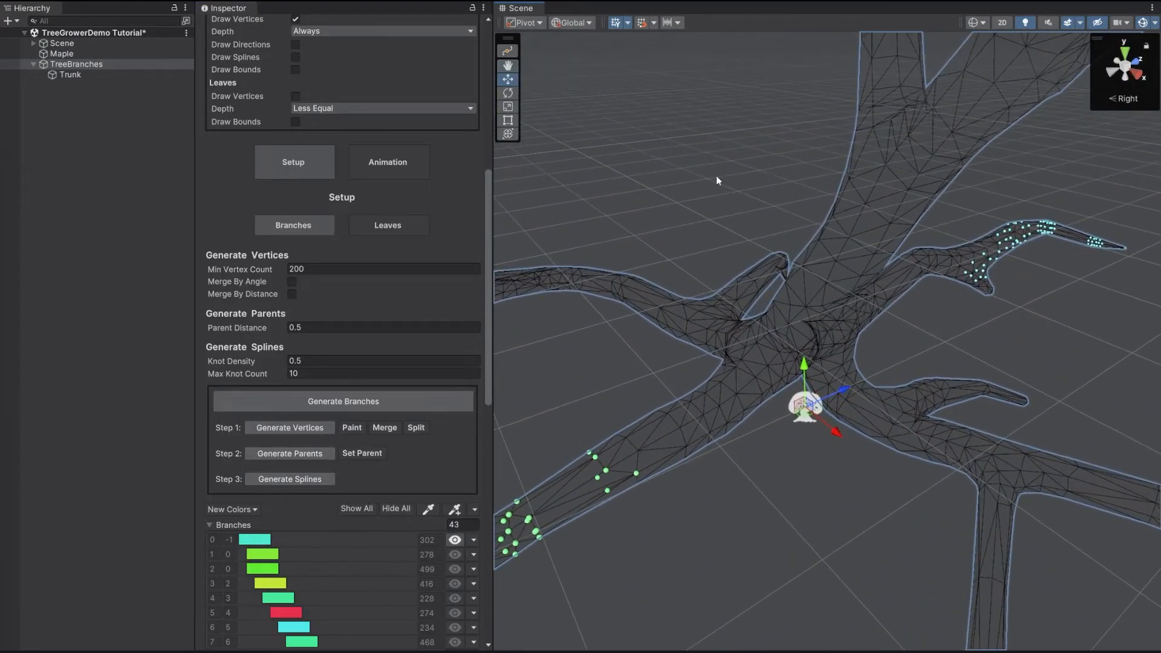
Isolate the branch at the base of the trunk by picking it in the scene
left_click(427, 510)
left_click(830, 302)
left_click_drag(830, 302, 812, 371, "alt")
left_click_drag(734, 405, 707, 401, "alt")
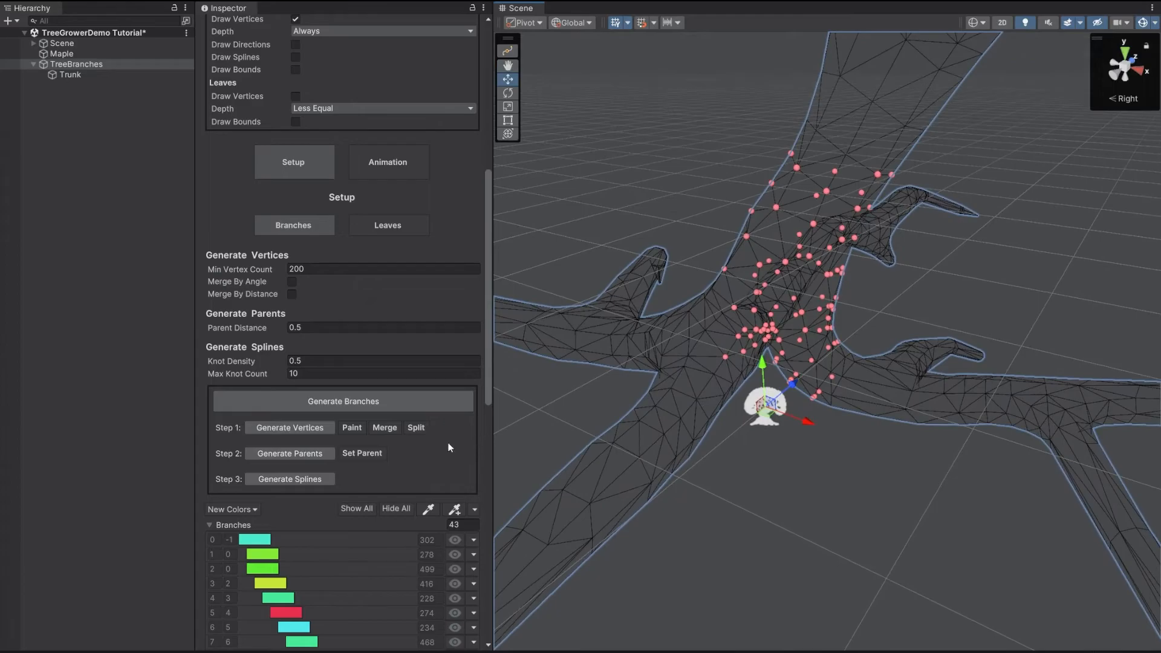
Check a neighboring branch, isolate the trunk base branch again and locate it in the branch list
left_click(699, 333)
right_click_drag(852, 308, 683, 296)
left_click(428, 510)
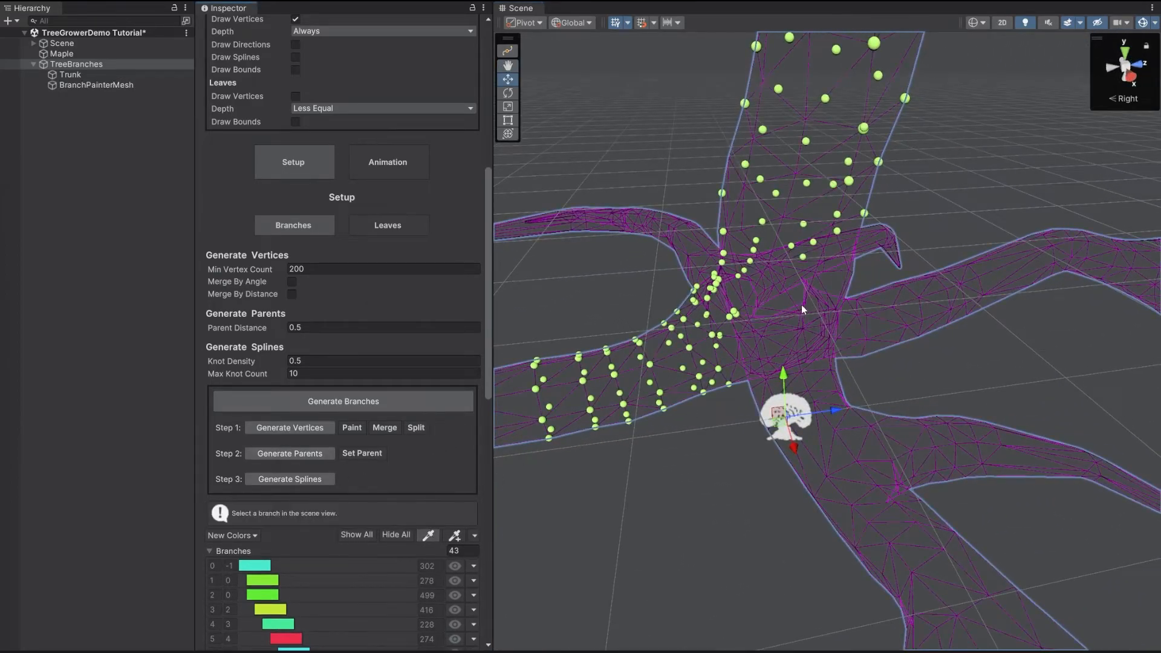
left_click(804, 312)
right_click_drag(804, 314, 833, 292)
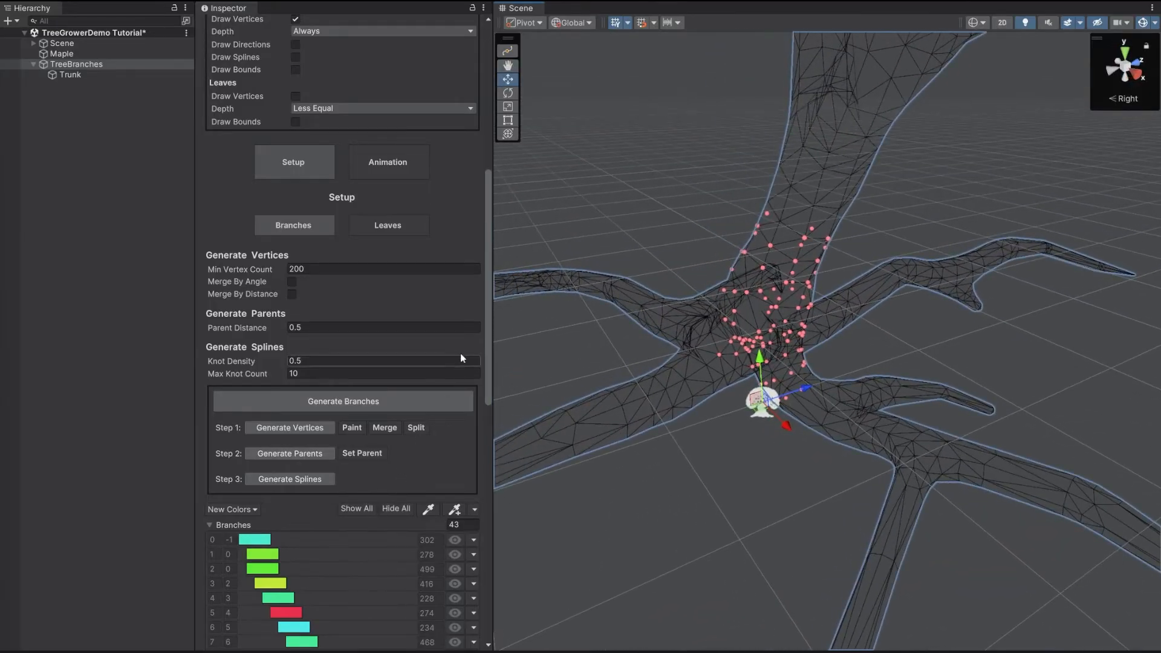
scroll(488, 317, "down", 15)
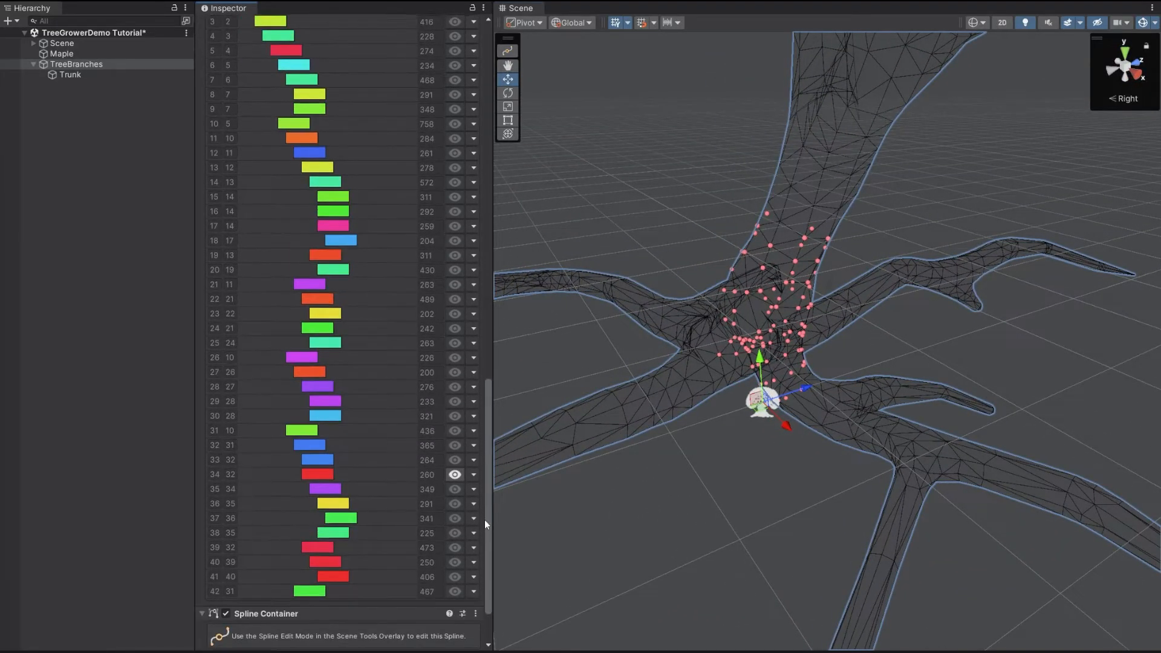
Set branch 34, at the base of the tree, as the trunk in place of the current one
left_click(474, 441)
mouse_move(495, 472)
left_click(610, 511)
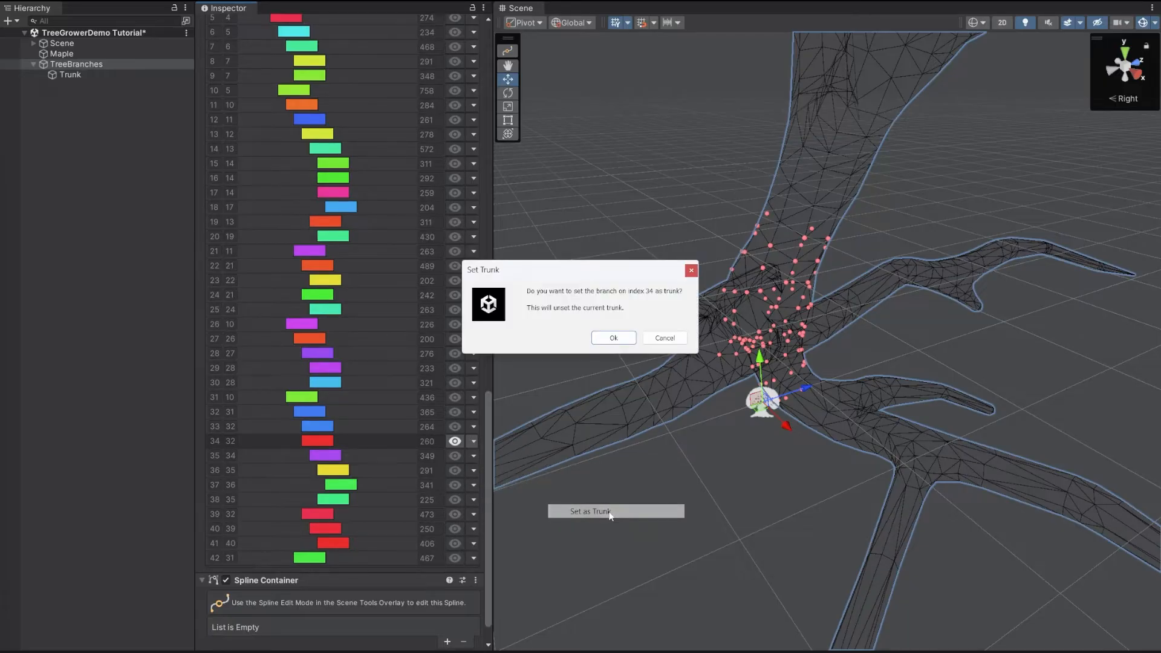
left_click(619, 339)
left_click_drag(618, 347, 483, 376, "alt")
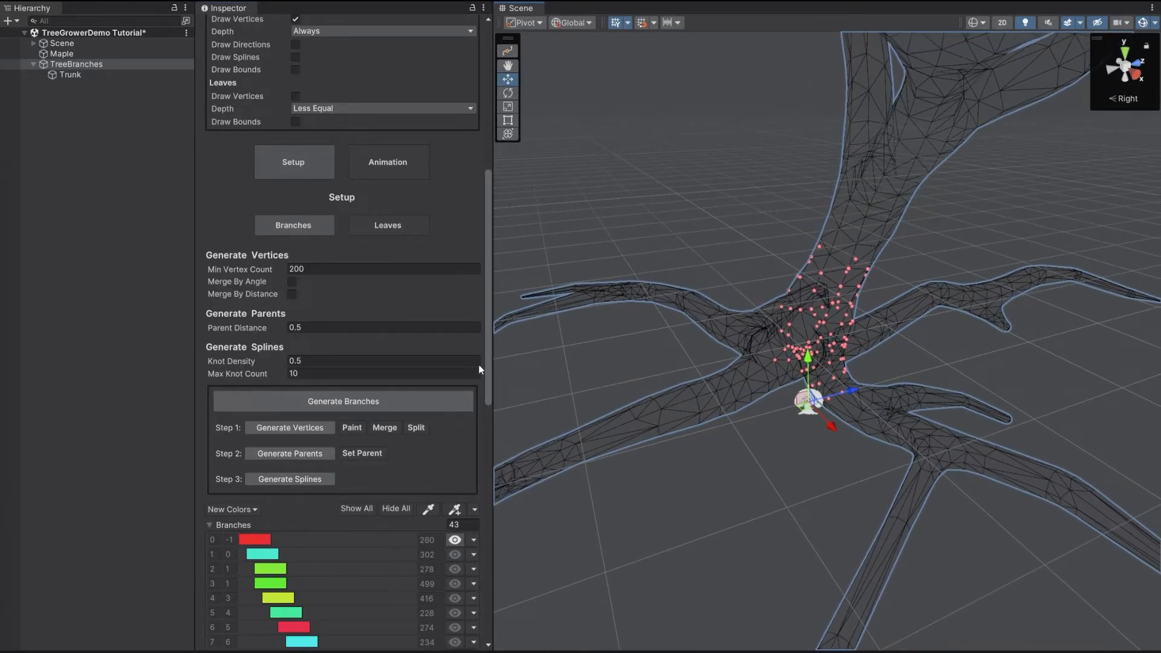
left_click_drag(487, 310, 489, 400)
Show only the new trunk, branch 0, and additionally reveal the branch directly above it by picking it in the scene
key("s")
right_click_drag(786, 356, 865, 345)
key("w")
left_click(396, 268)
left_click(451, 298)
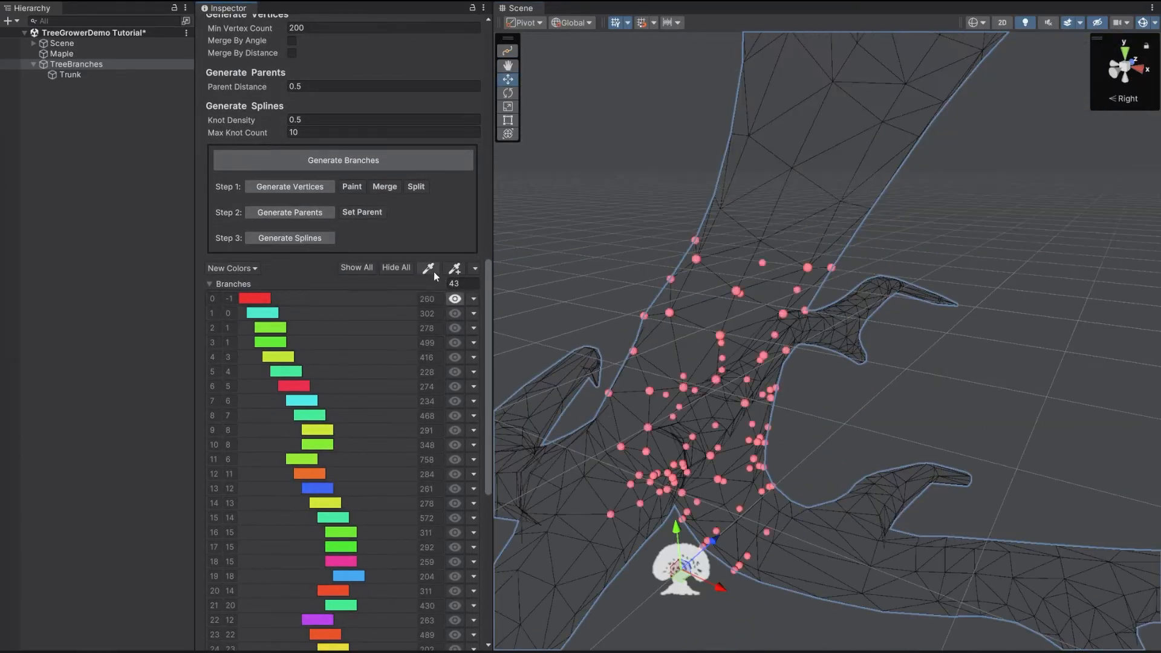
left_click(454, 269)
left_click(744, 228)
key("s")
right_click_drag(811, 295, 808, 260)
key("s")
key("w")
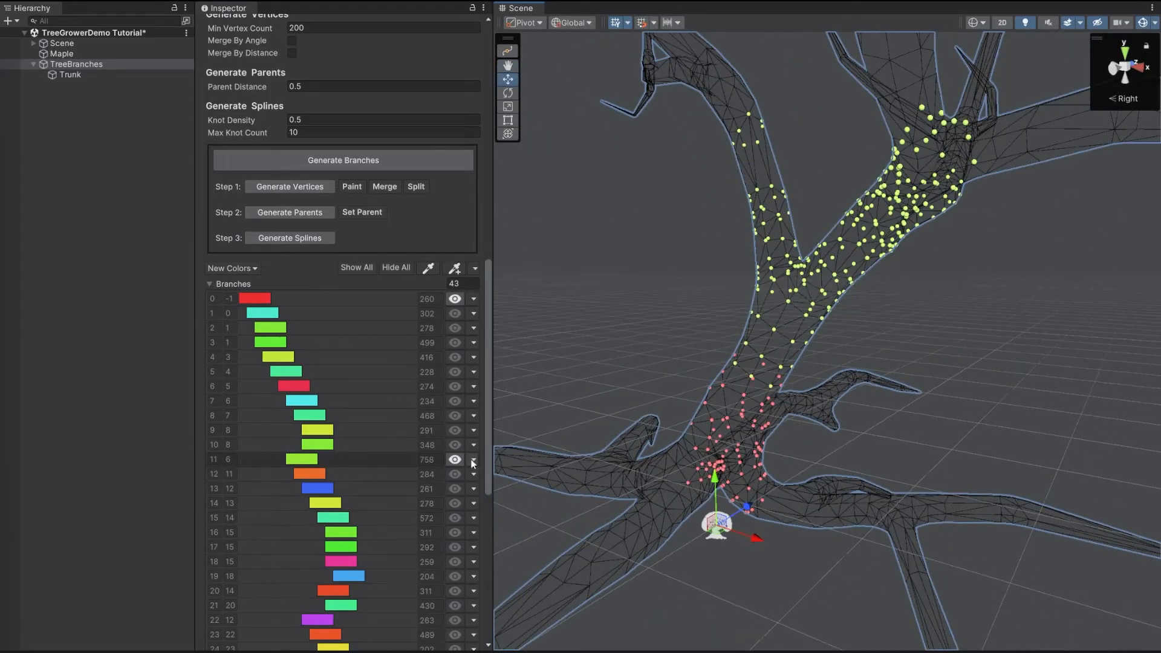
Merge branch 11 with the first visible branch, trunk branch 0
left_click(385, 187)
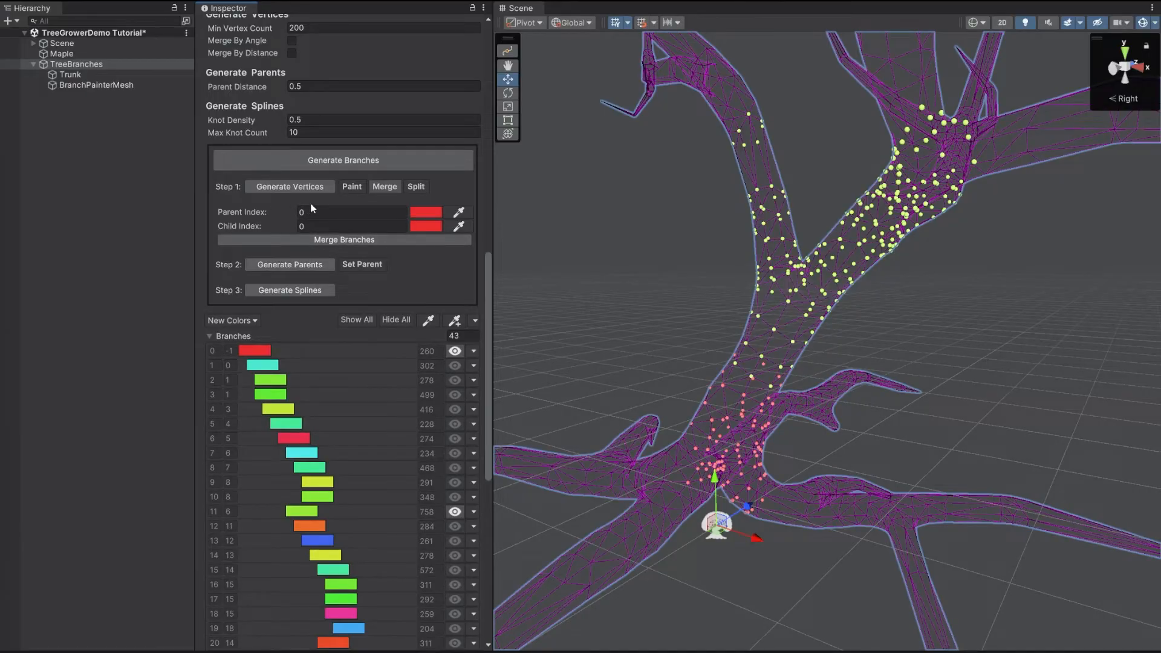
left_click(385, 187)
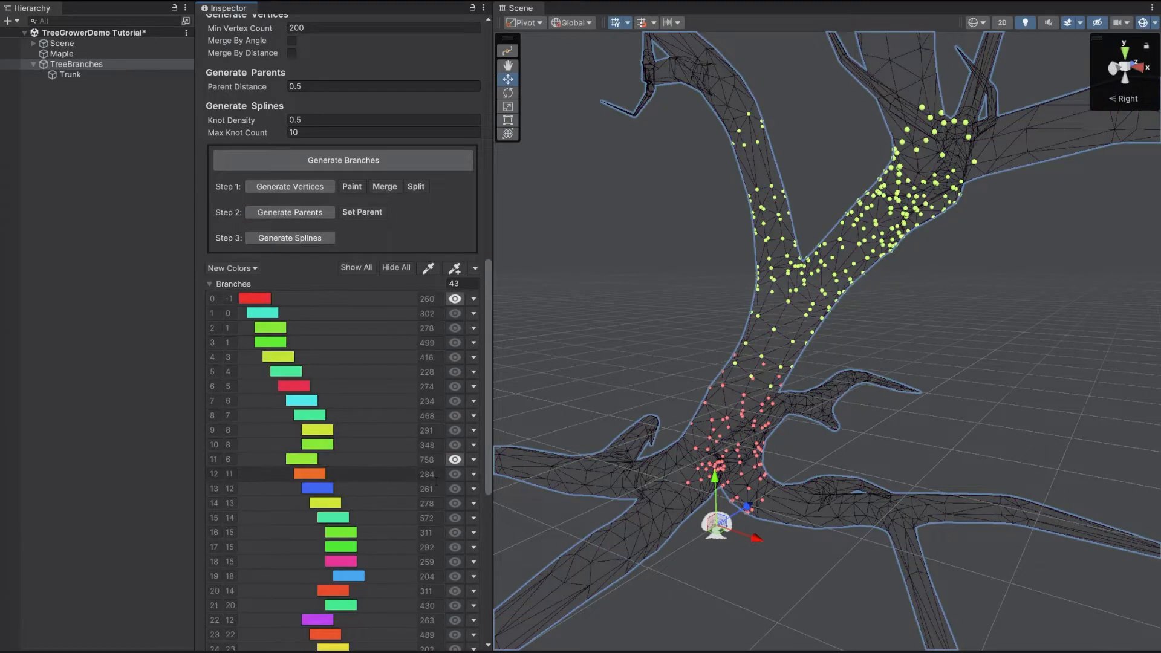
left_click(473, 460)
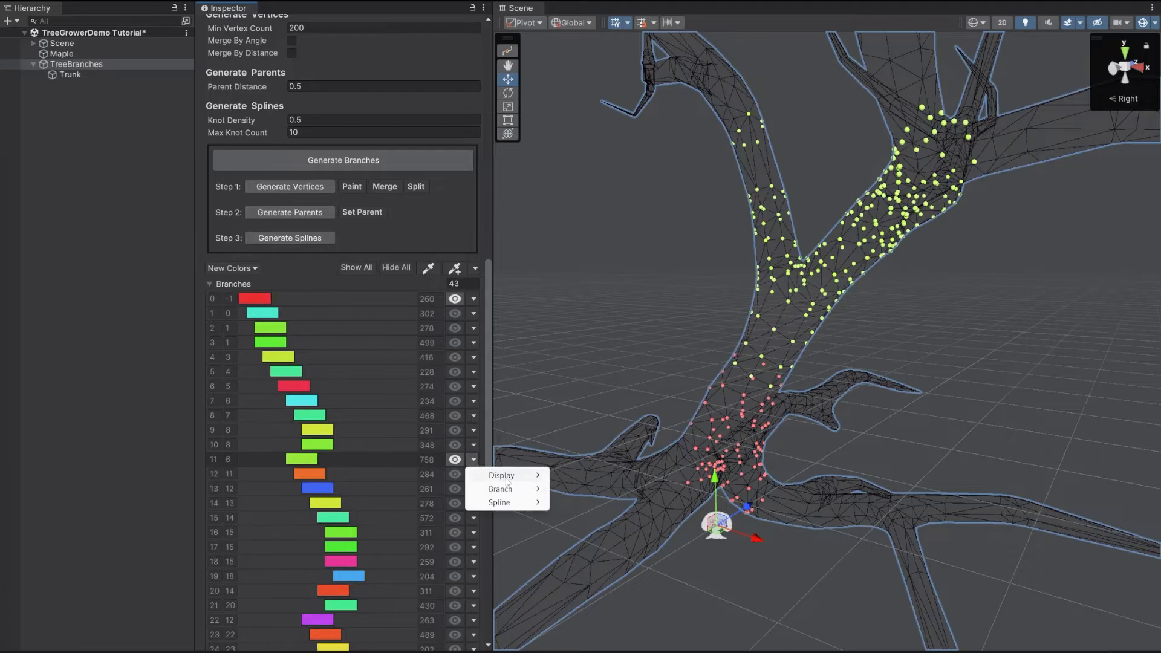
mouse_move(508, 489)
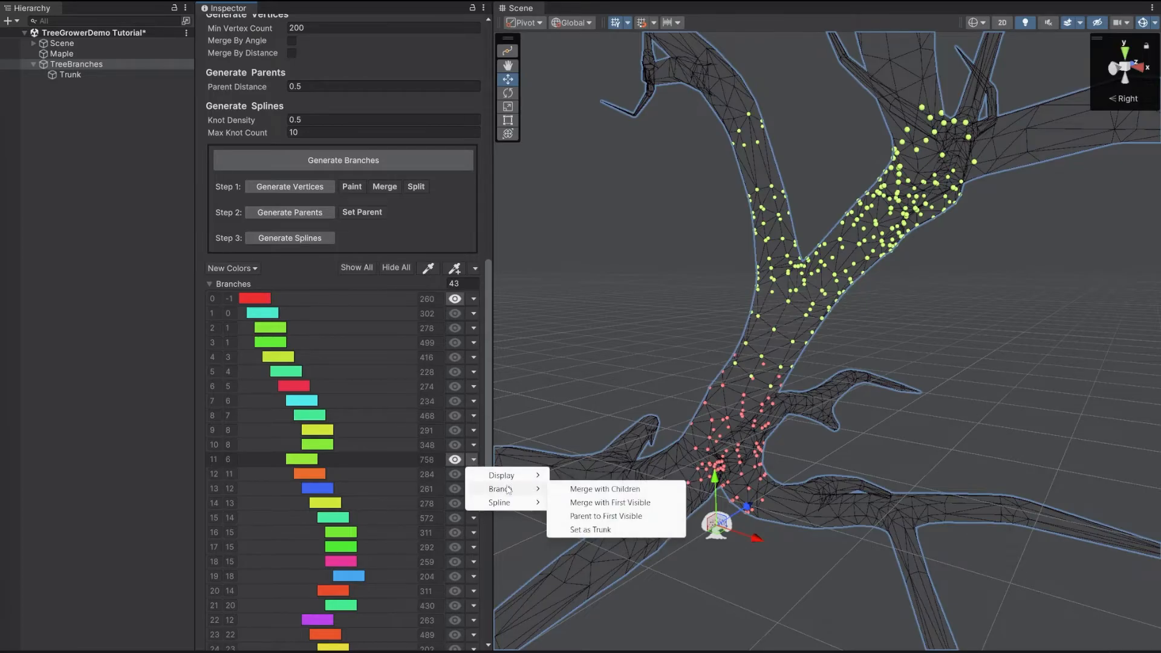
left_click(610, 502)
left_click(613, 338)
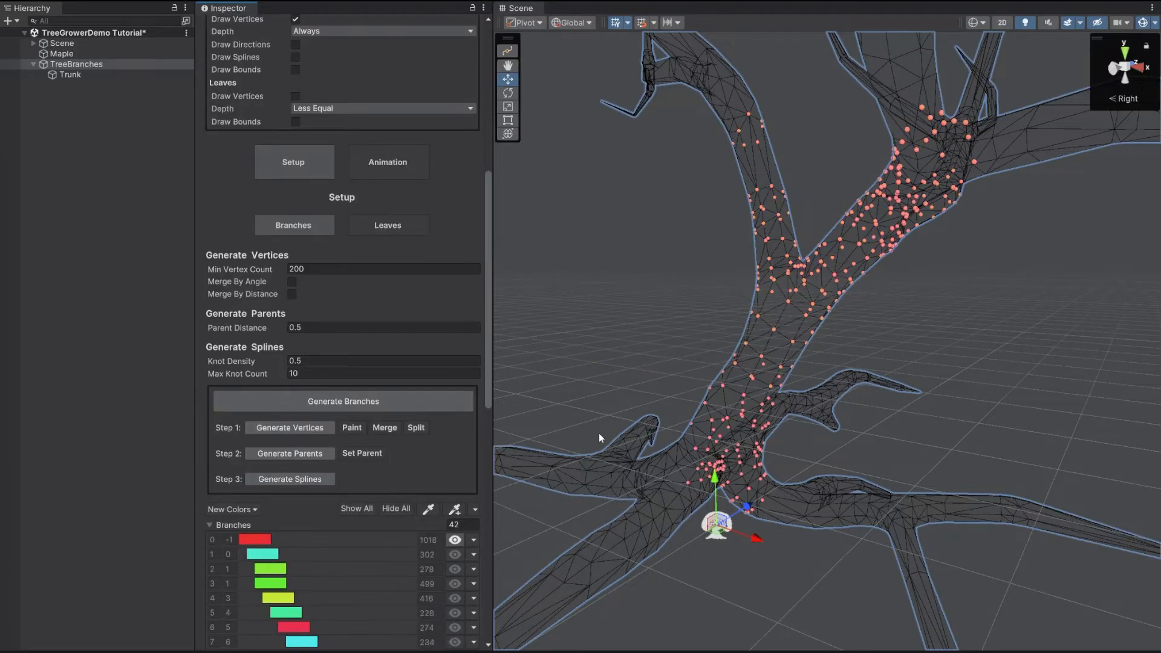
Toggle the merged trunk's visibility off and on to check which part of the tree its vertices cover
left_click(455, 539)
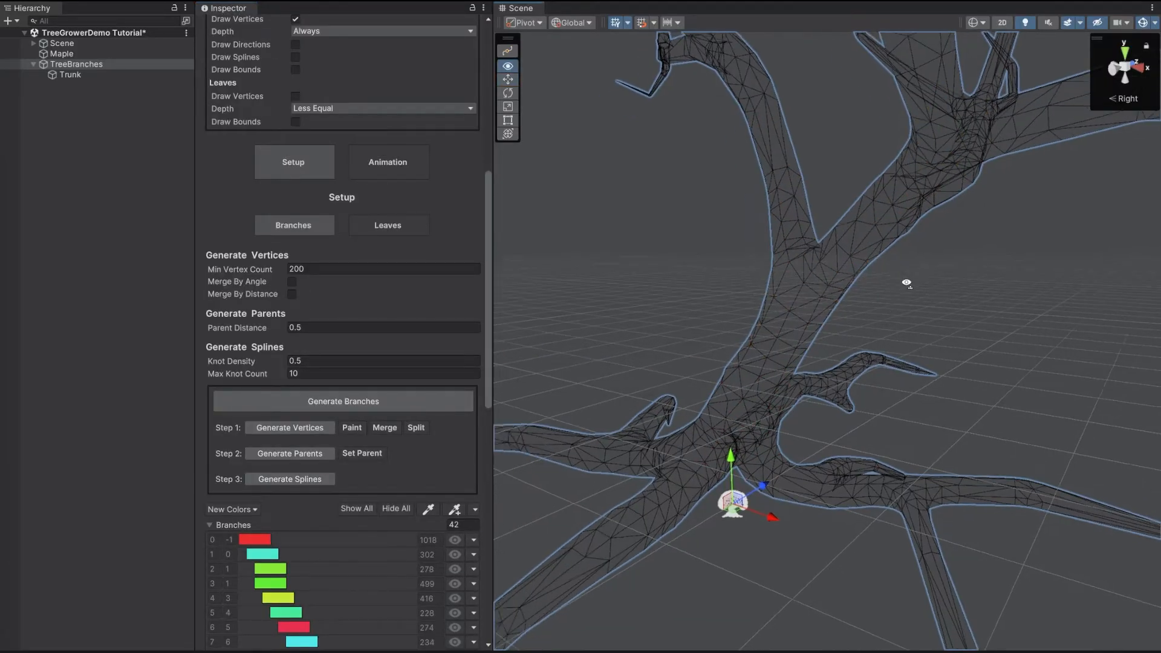
left_click(454, 541)
right_click_drag(826, 275, 817, 403)
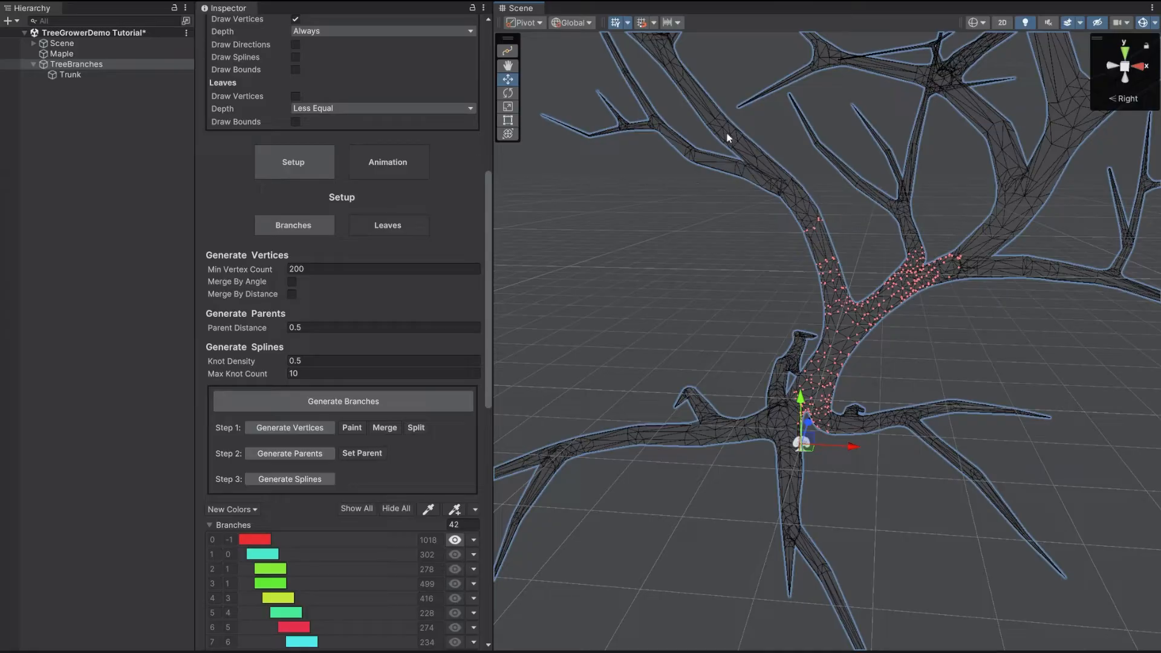
Show the vertices of branches 7 and 6 on the limb above the trunk's fork
right_click_drag(942, 274, 923, 294)
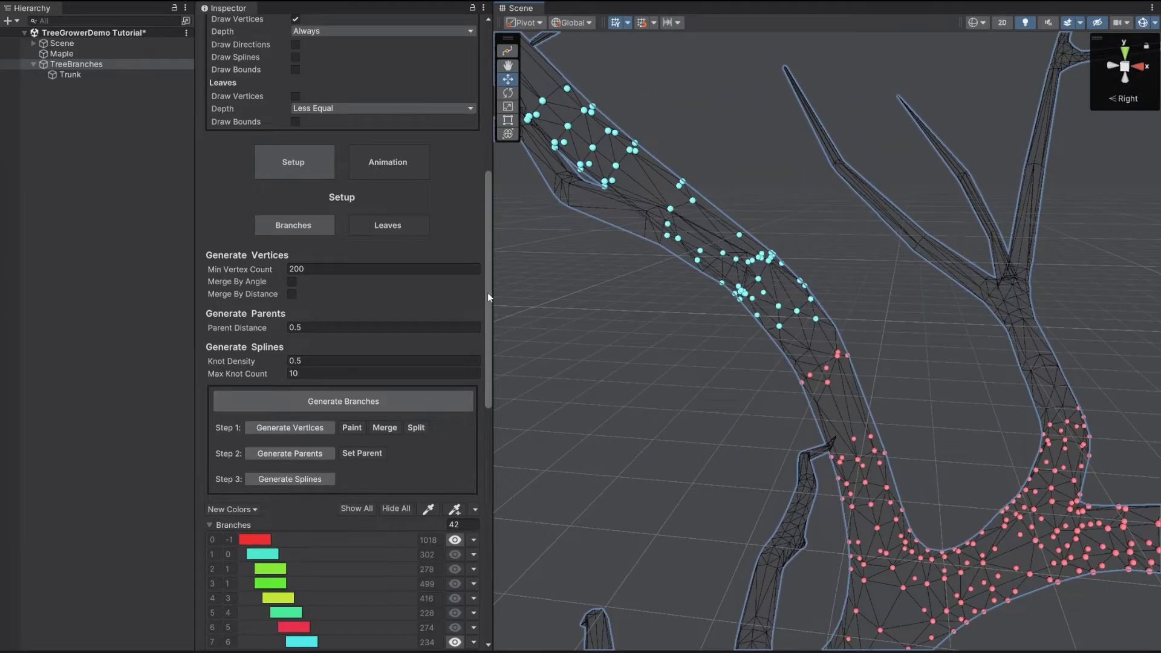
scroll(490, 297, "down", 5)
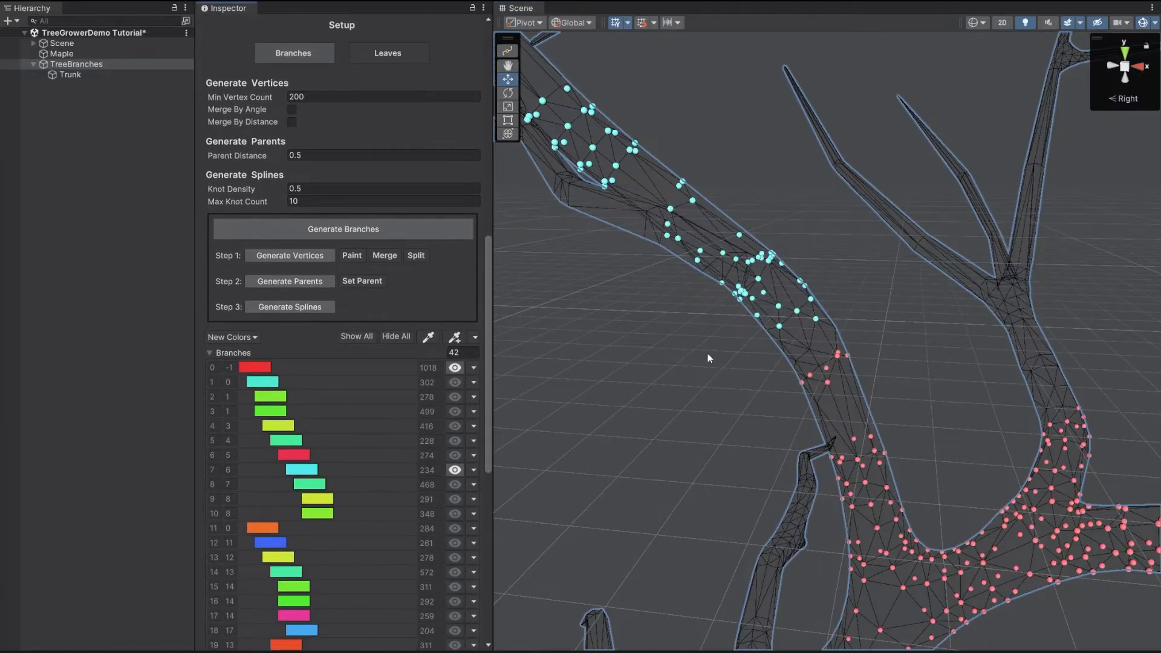
scroll(707, 358, "down", 6)
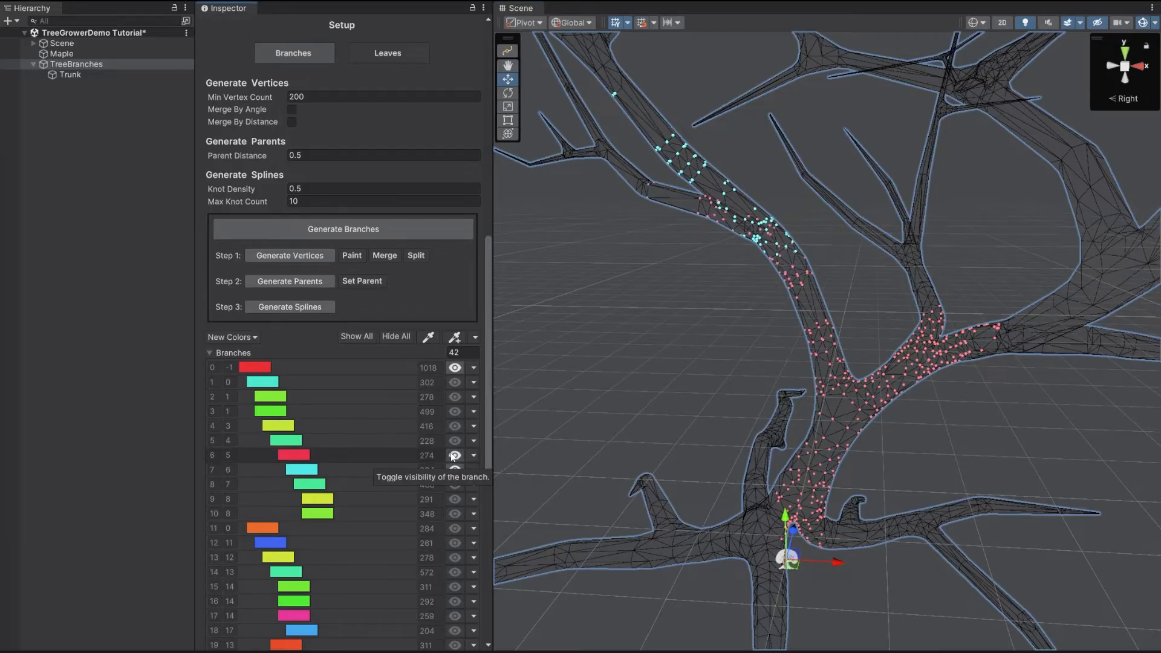
scroll(614, 285, "up", 8)
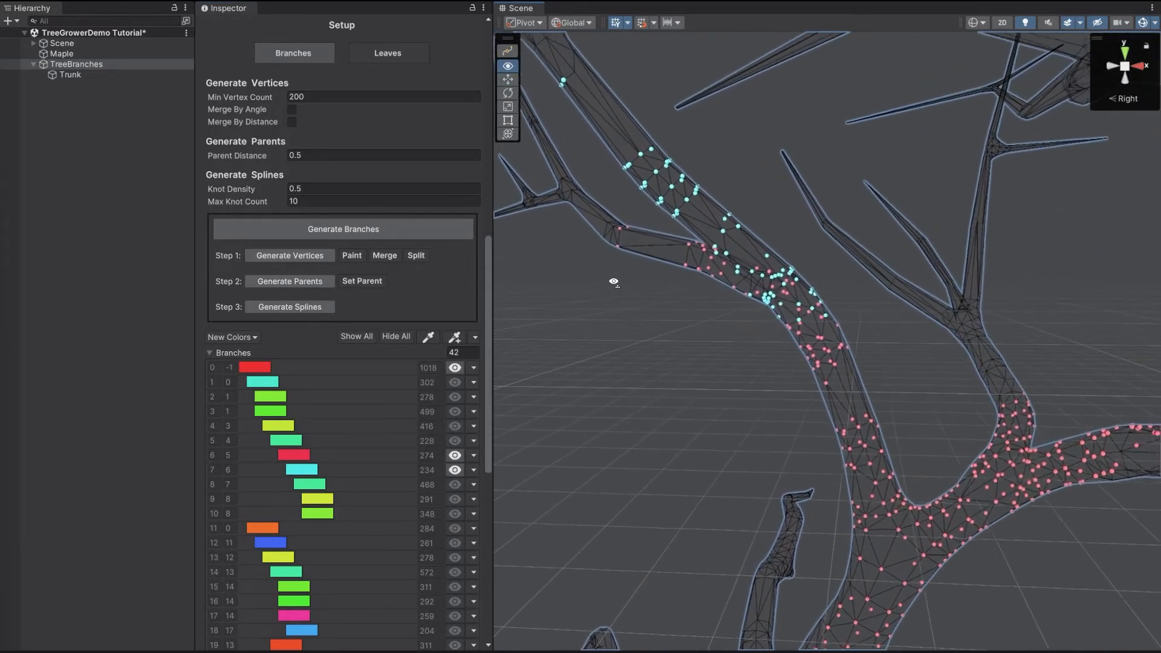
Hide trunk branch 0 and merge branch 7 with the first visible branch, branch 6
left_click(454, 368)
left_click(474, 470)
mouse_move(502, 499)
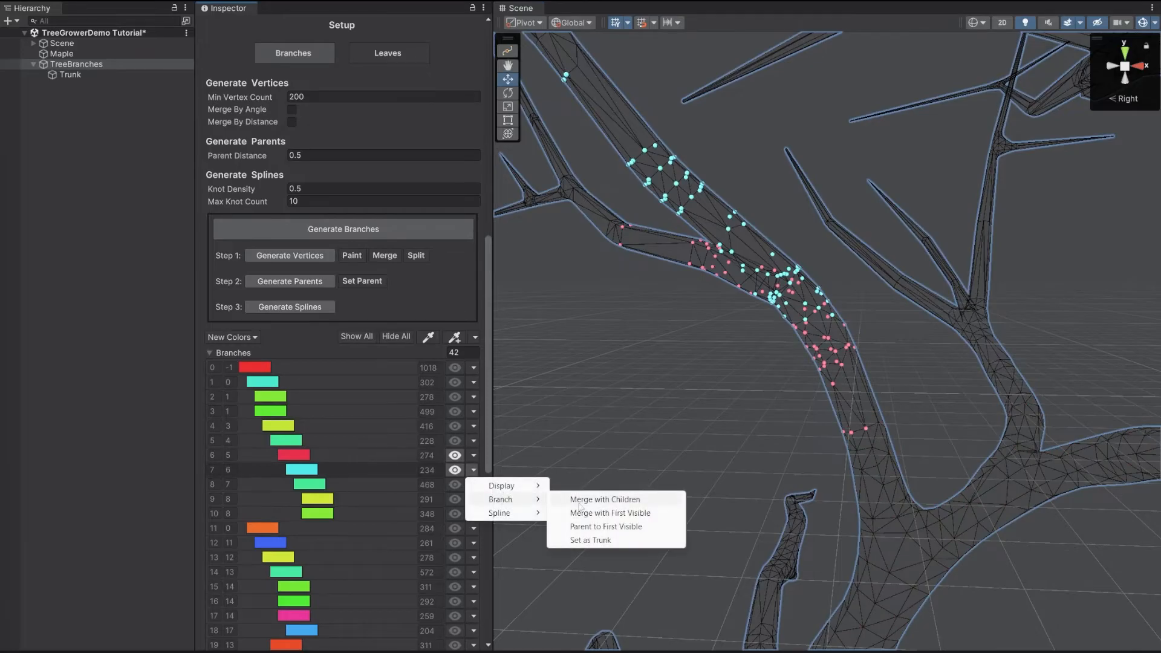
left_click(609, 515)
left_click(617, 344)
With trunk branch 0 visible again, parent branch 6 to it as the first visible branch
scroll(445, 441, "down", 3)
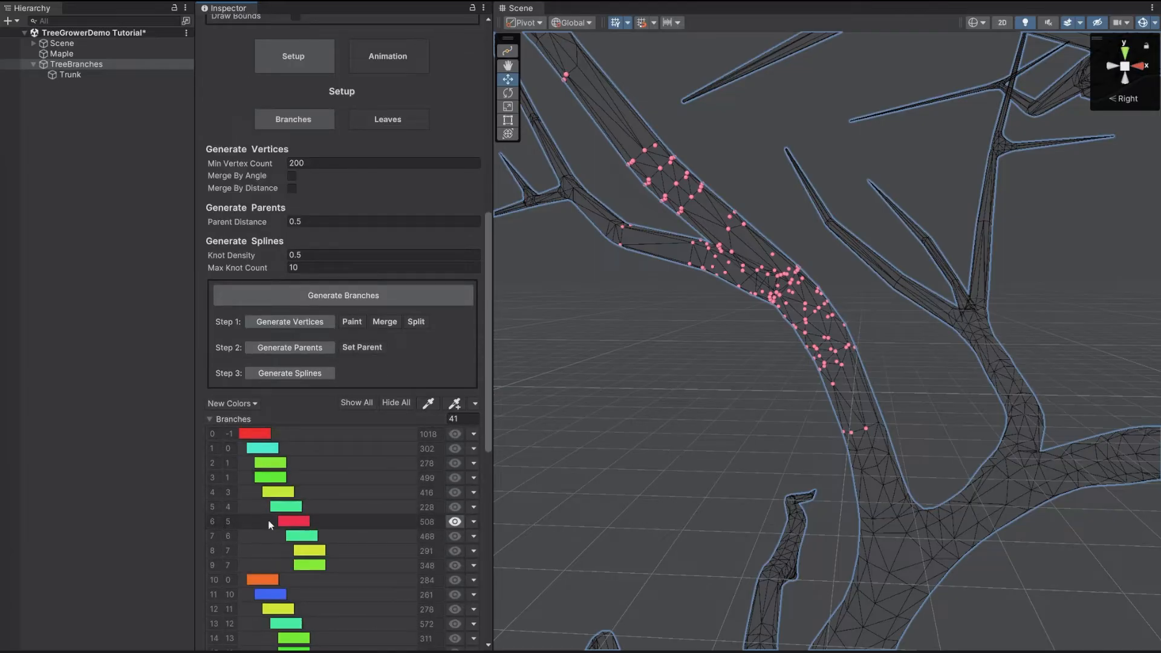
left_click(474, 522)
mouse_move(503, 551)
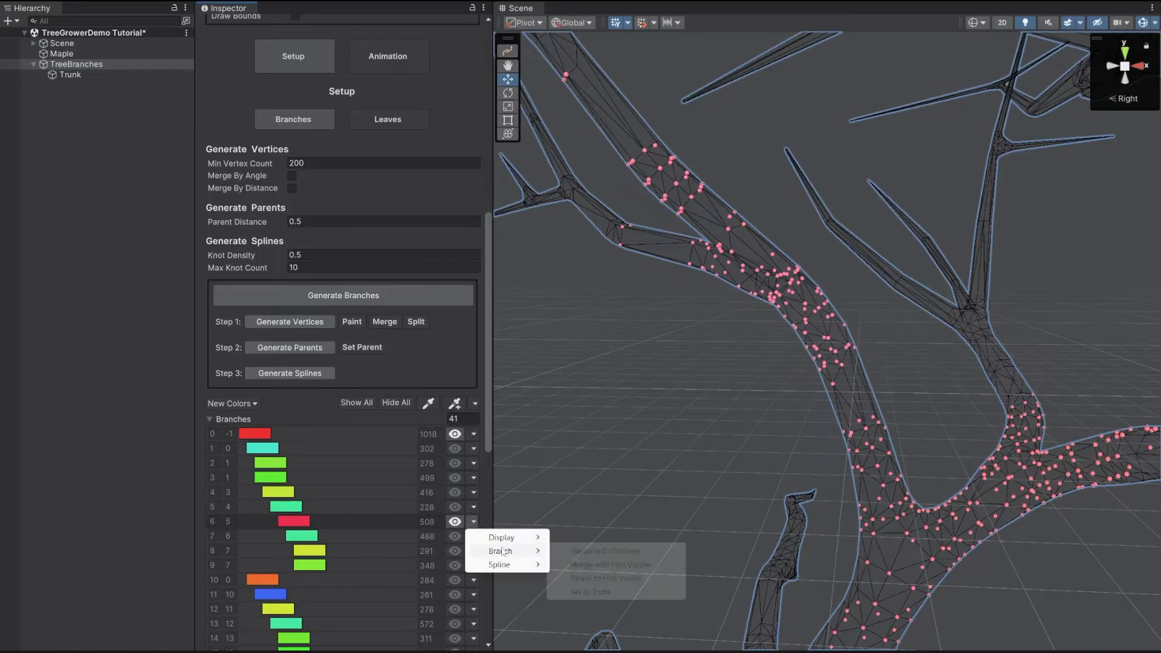
left_click(607, 579)
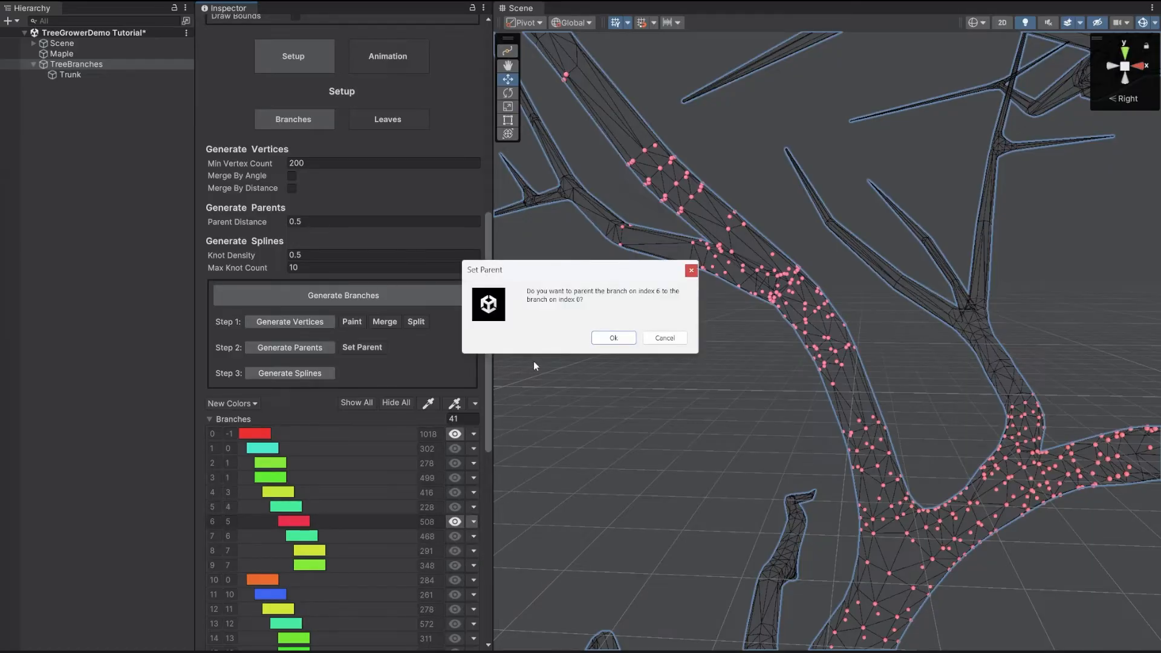
left_click(611, 340)
right_click_drag(696, 376, 686, 414)
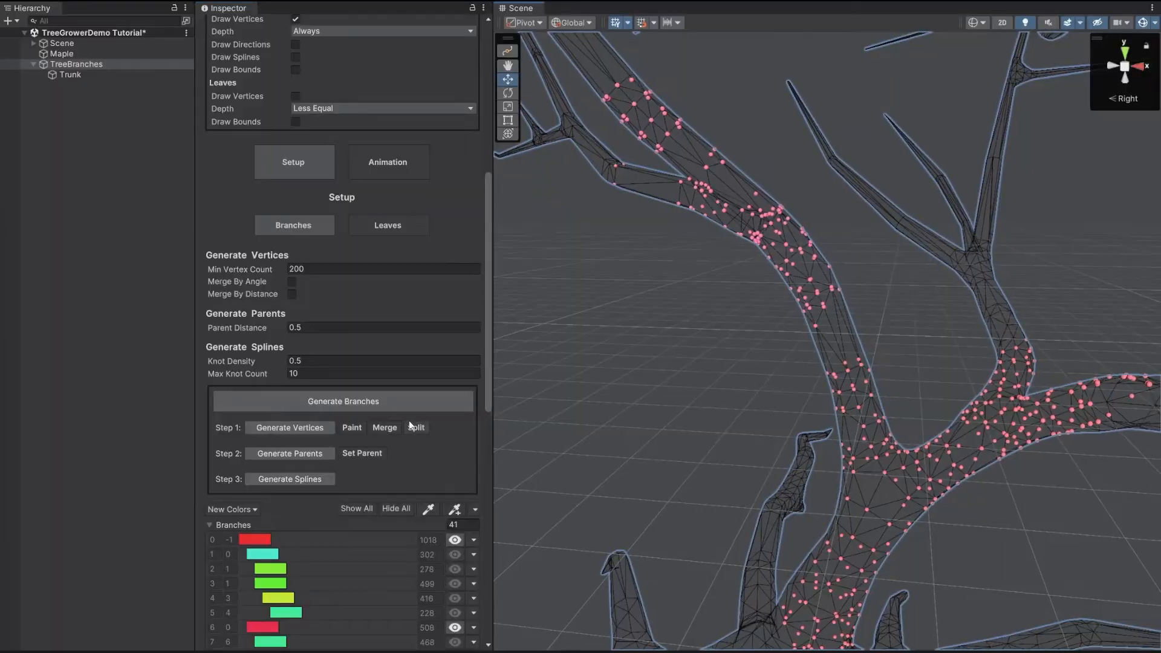
scroll(400, 425, "down", 5)
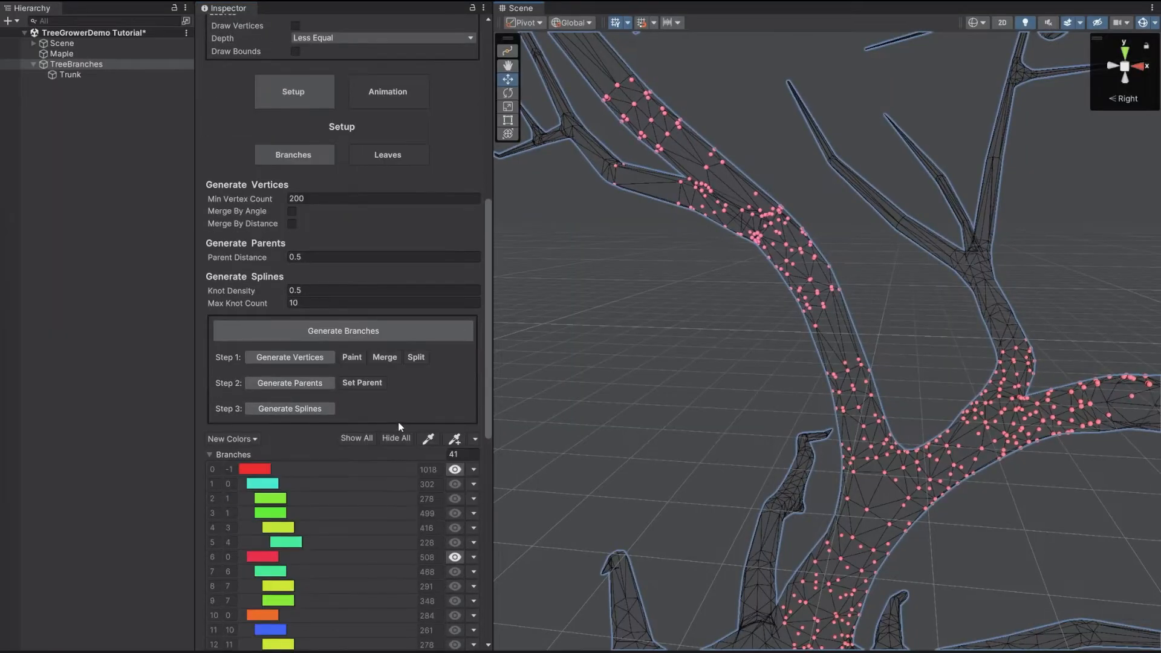
left_click(455, 452)
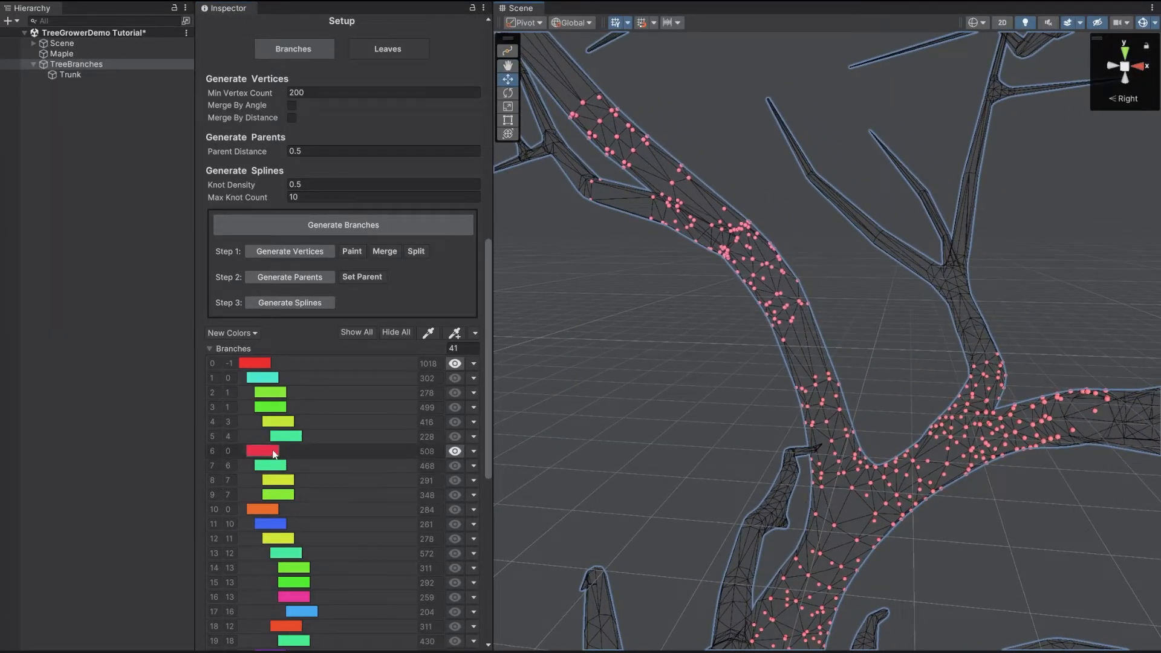
Assign new branch colors using the Per Branch option
left_click(231, 332)
left_click(271, 334)
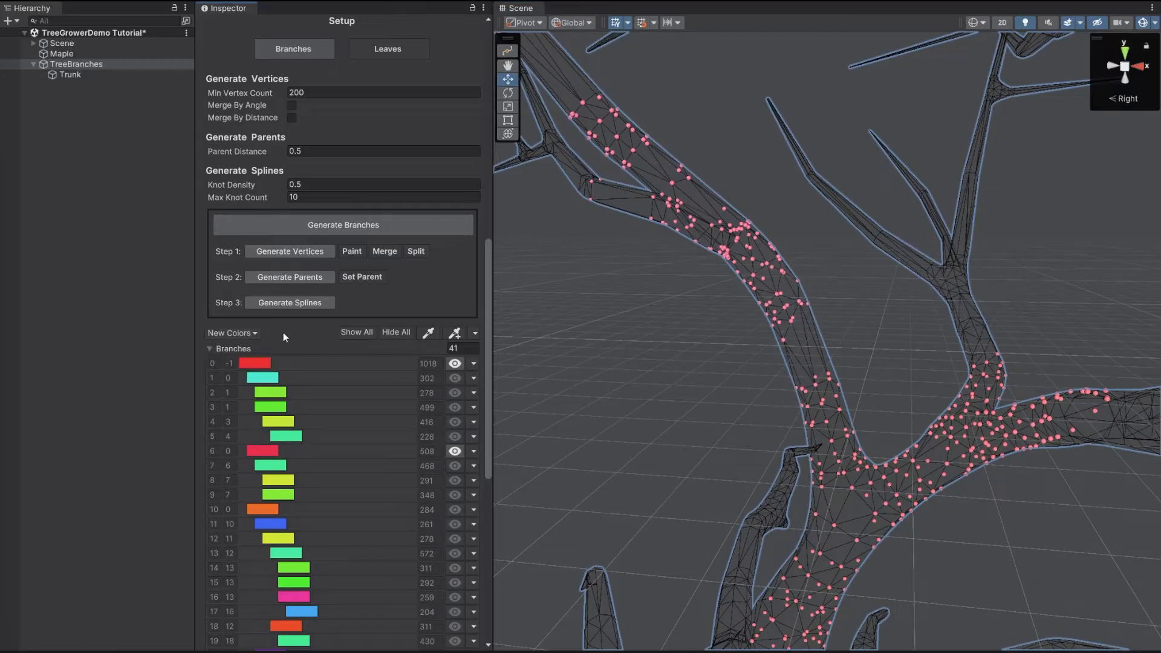
left_click(248, 336)
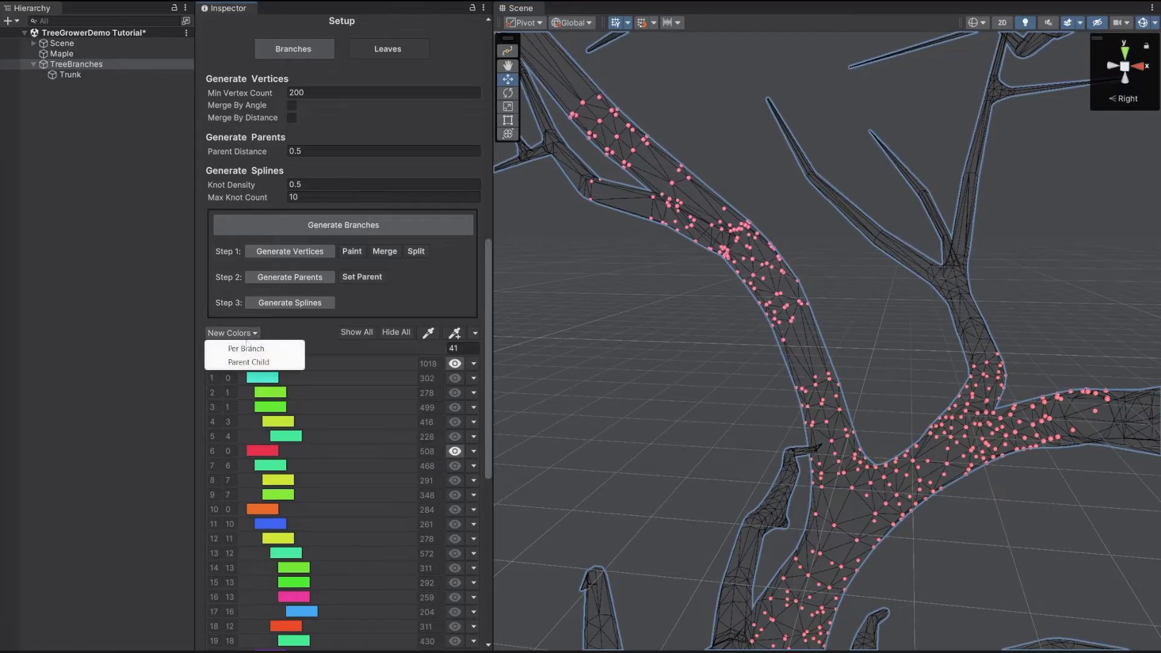
left_click(247, 350)
left_click_drag(538, 375, 670, 356, "alt")
scroll(675, 360, "up", 3)
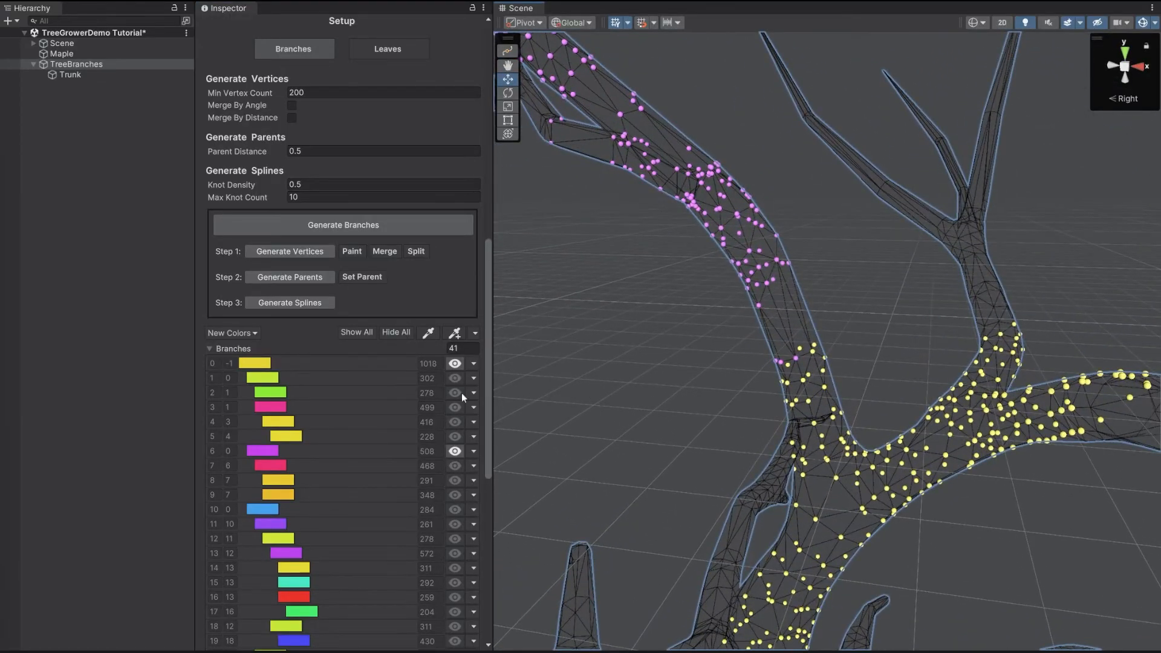
Change the color of branch 6 to a darker, muted purple
left_click(263, 451)
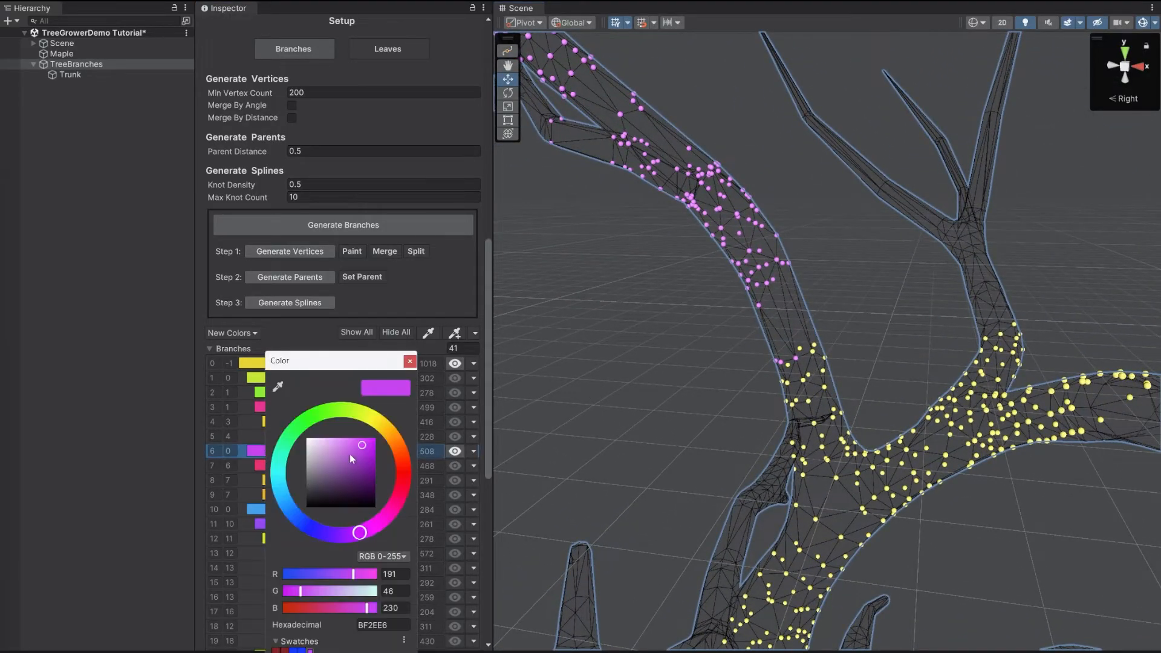
left_click_drag(353, 460, 336, 474)
left_click(409, 363)
right_click_drag(837, 302, 842, 308)
key("s")
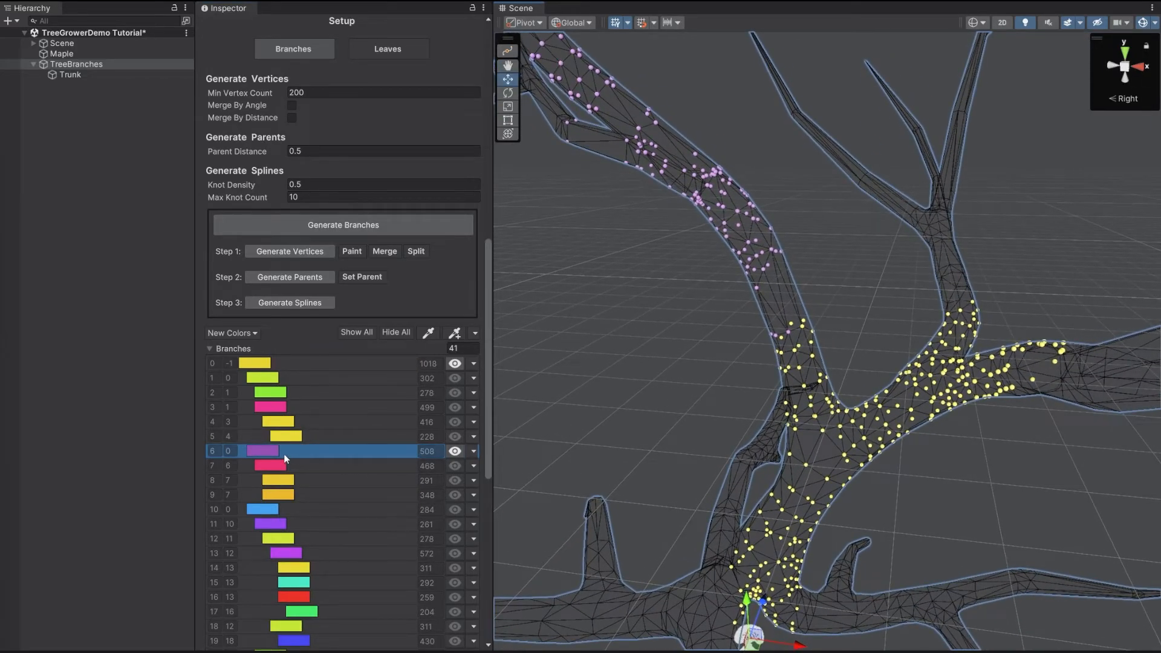
Examine the transition between branch 6 and the trunk's fork from several angles to see which vertices each branch owns
left_click(453, 453)
right_click_drag(723, 332, 728, 353)
key("s")
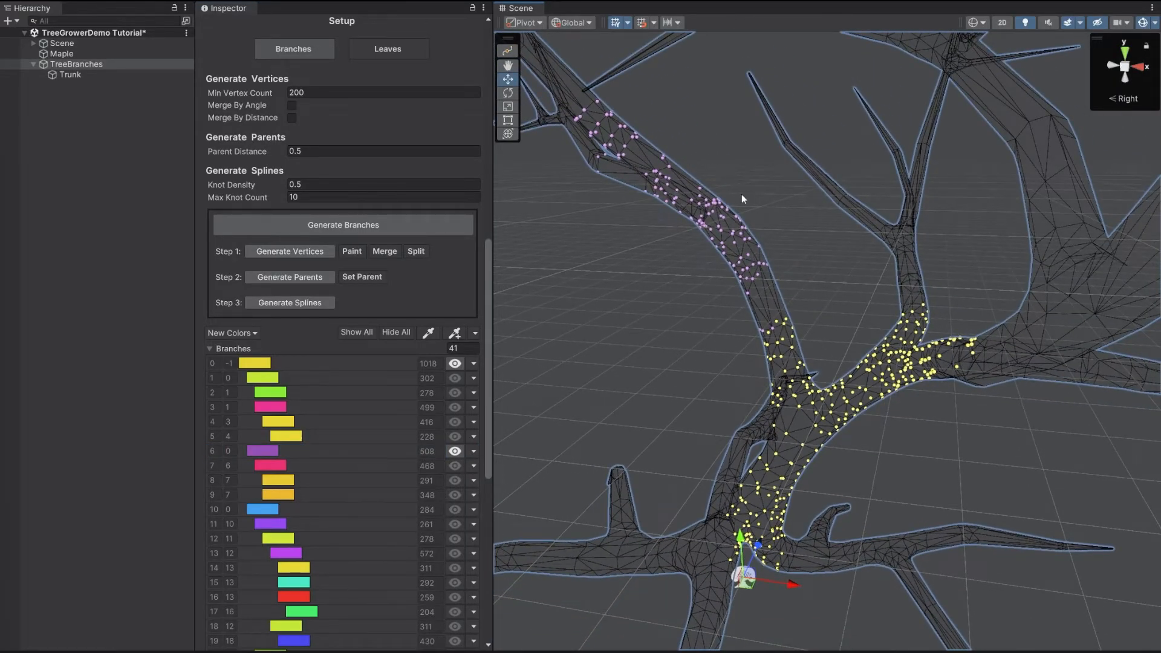
key("s")
mouse_move(861, 381)
right_mouse_down()
mouse_move(873, 358)
mouse_move(858, 353)
mouse_move(874, 364)
right_mouse_up()
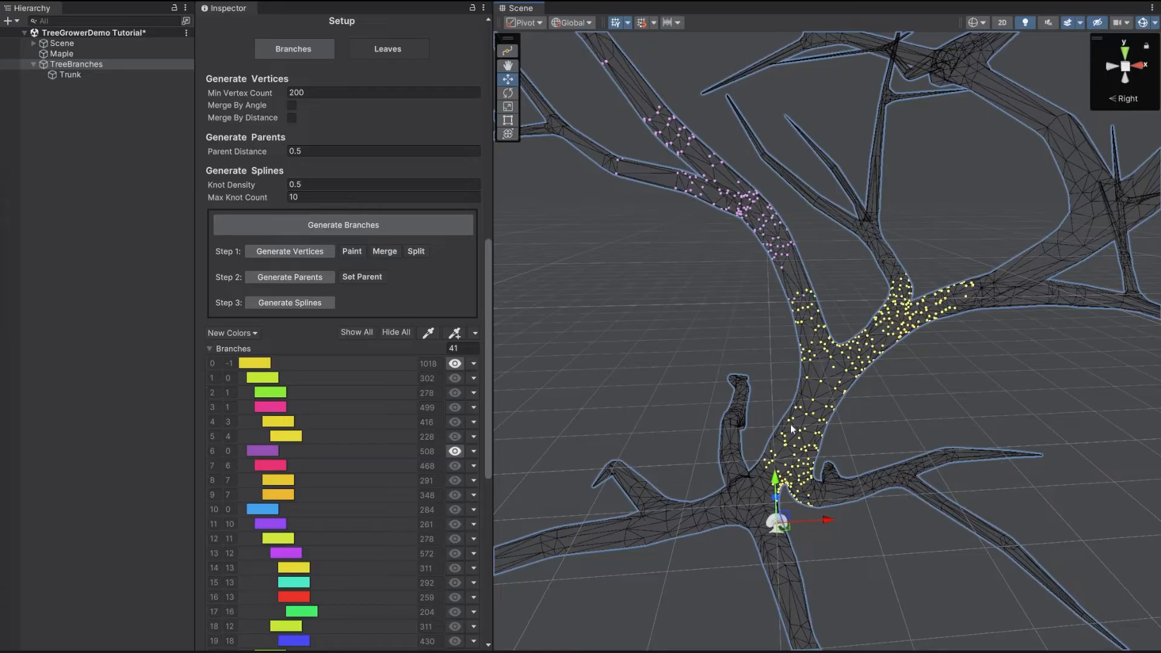
scroll(1013, 294, "up", 3)
left_click_drag(933, 355, 990, 373, "alt")
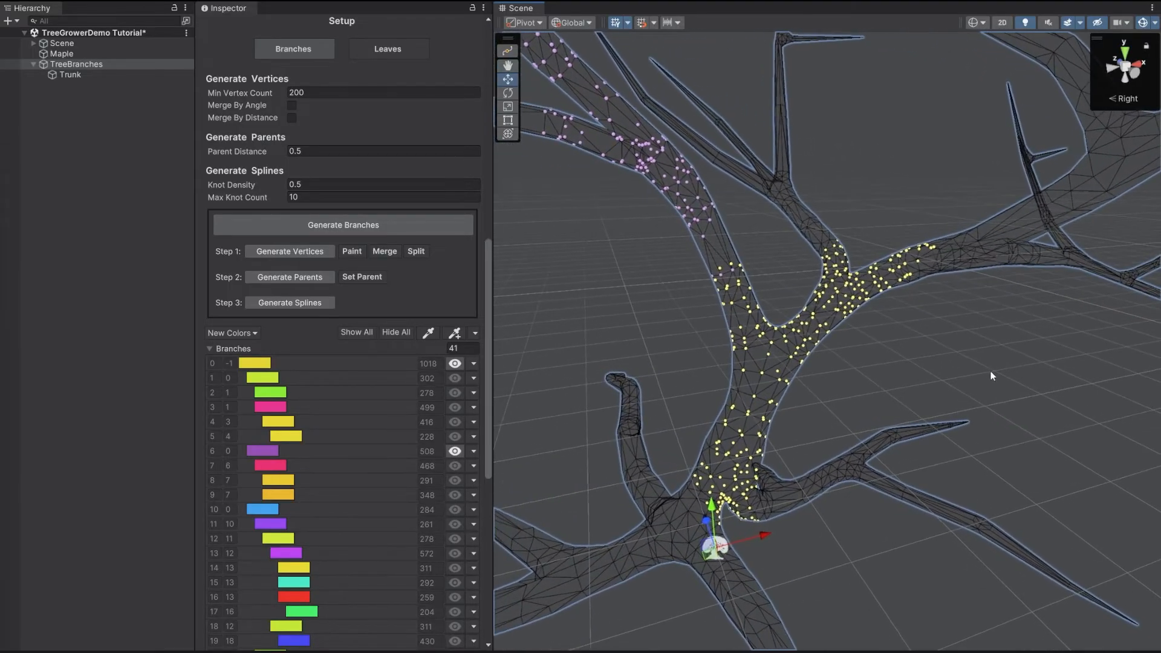
left_click_drag(967, 255, 731, 357, "alt")
scroll(702, 166, "up", 6)
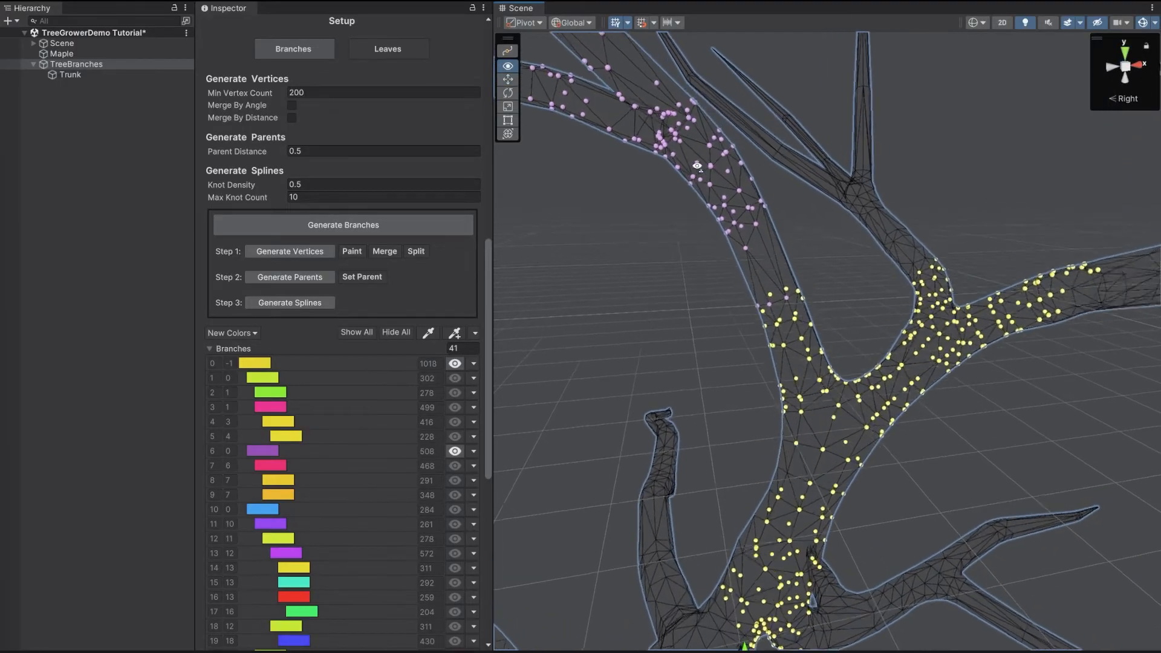
Activate vertex painting, pick branch 6 in the scene as the brush's branch, and select it in the branch list
left_click(351, 249)
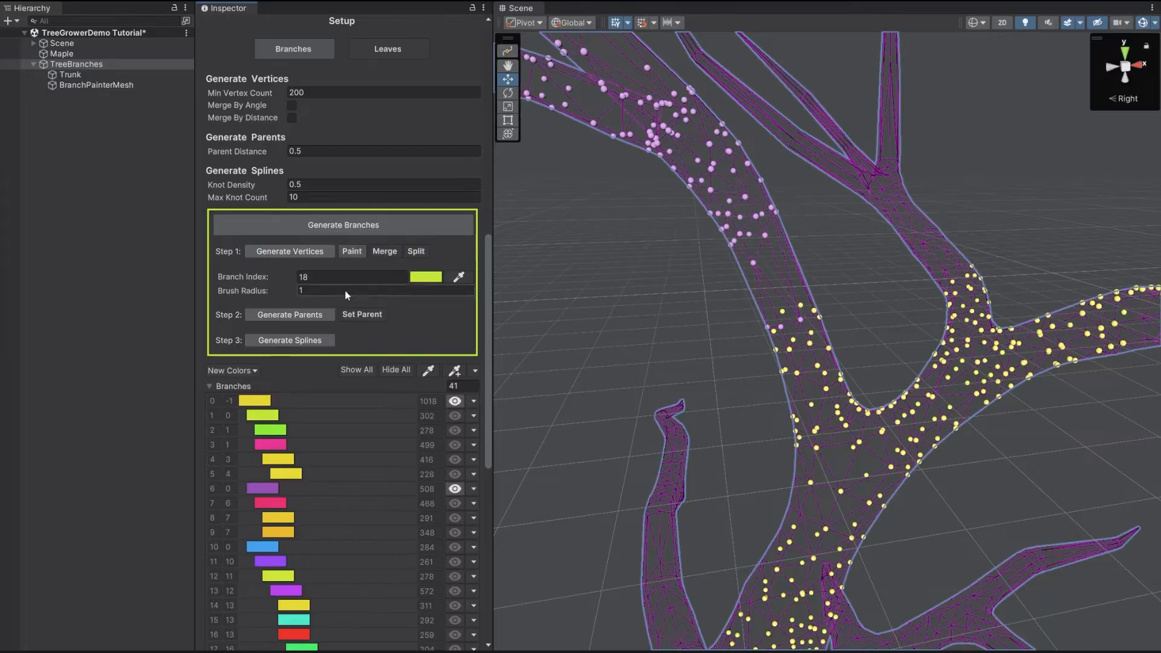
left_click_drag(777, 268, 740, 269, "alt")
left_click(460, 277)
left_click(695, 176)
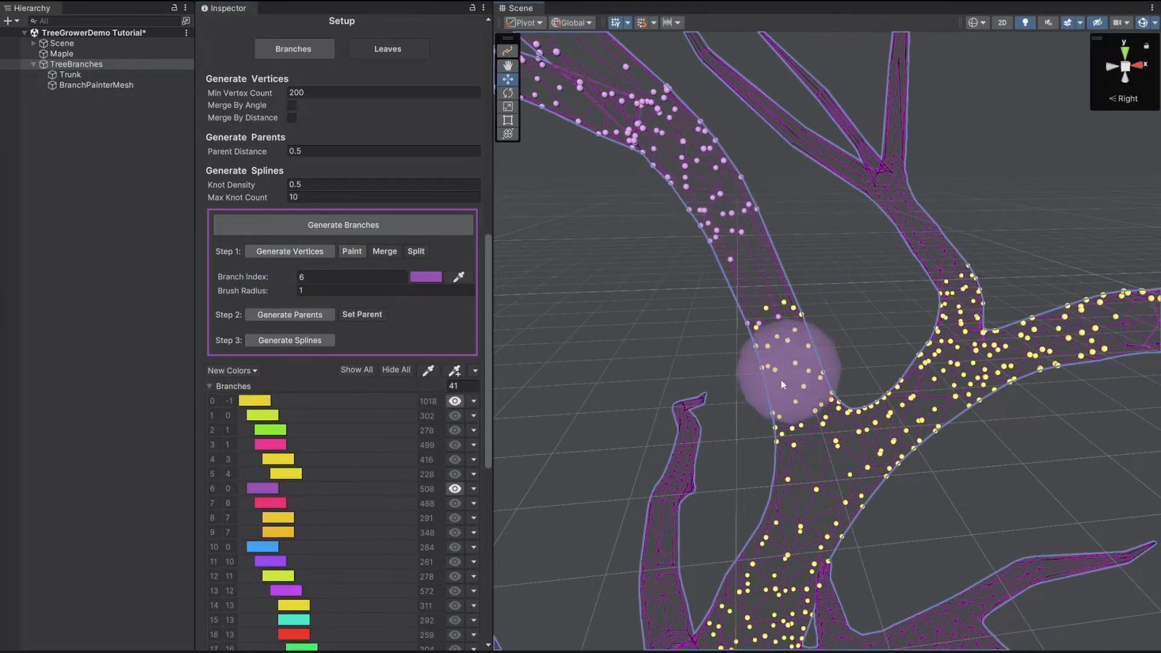
scroll(284, 275, "down", 3)
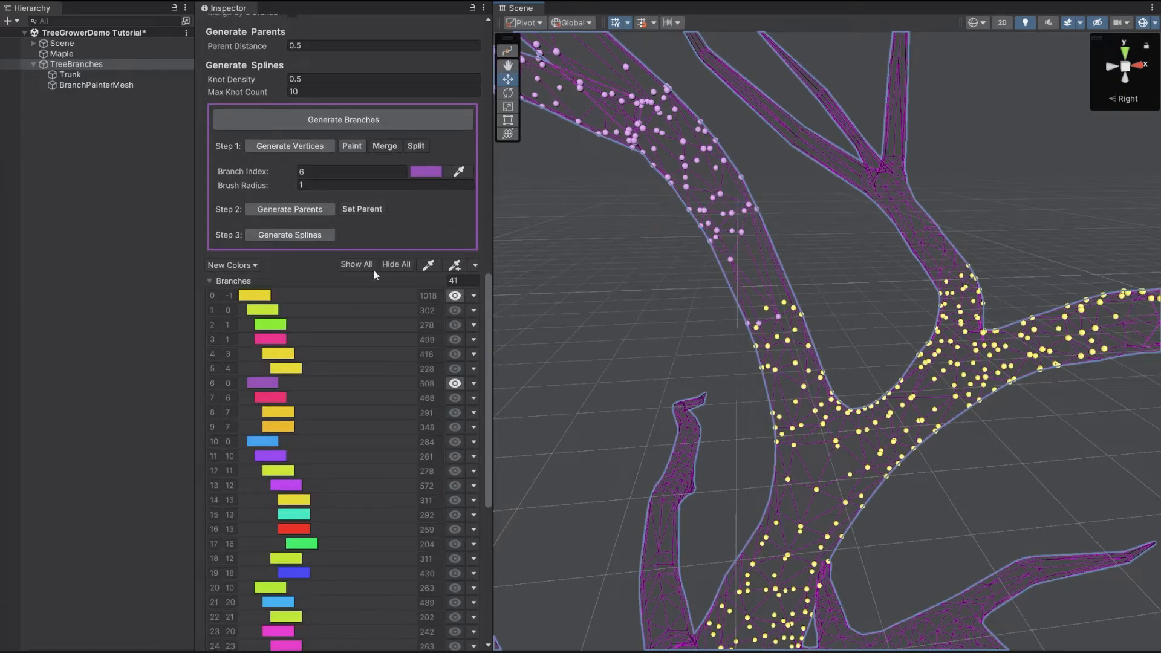
scroll(387, 291, "down", 1)
left_click(421, 348)
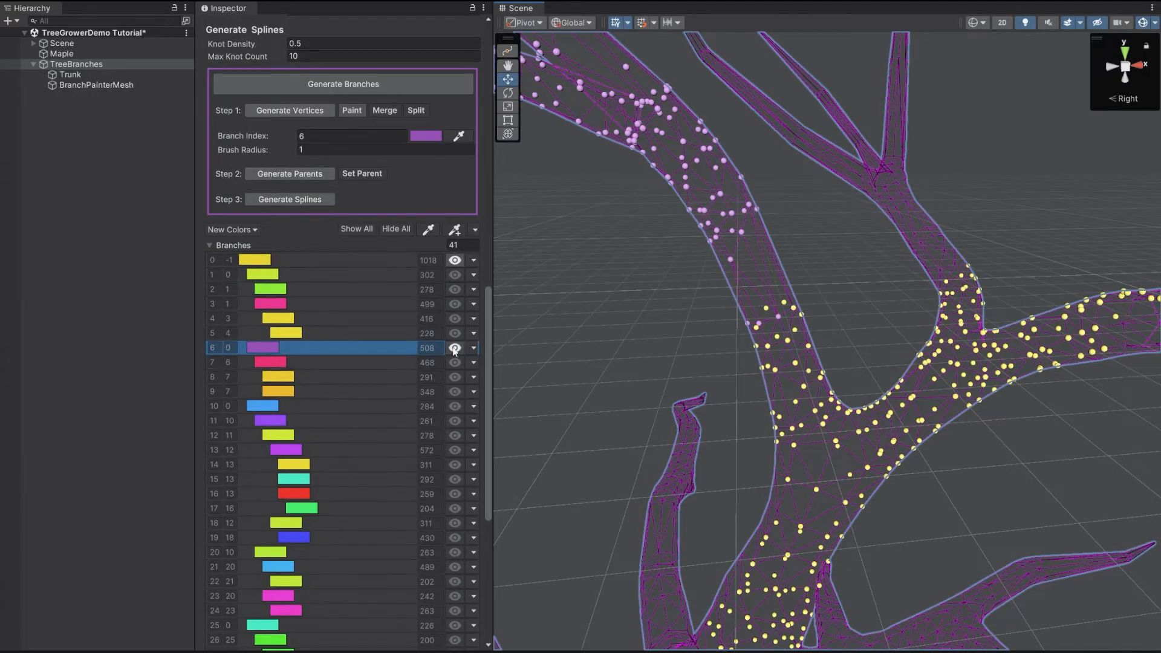
Paint the trunk's vertices on the limb between the main fork and branch 6 onto branch 6
scroll(727, 321, "up", 4)
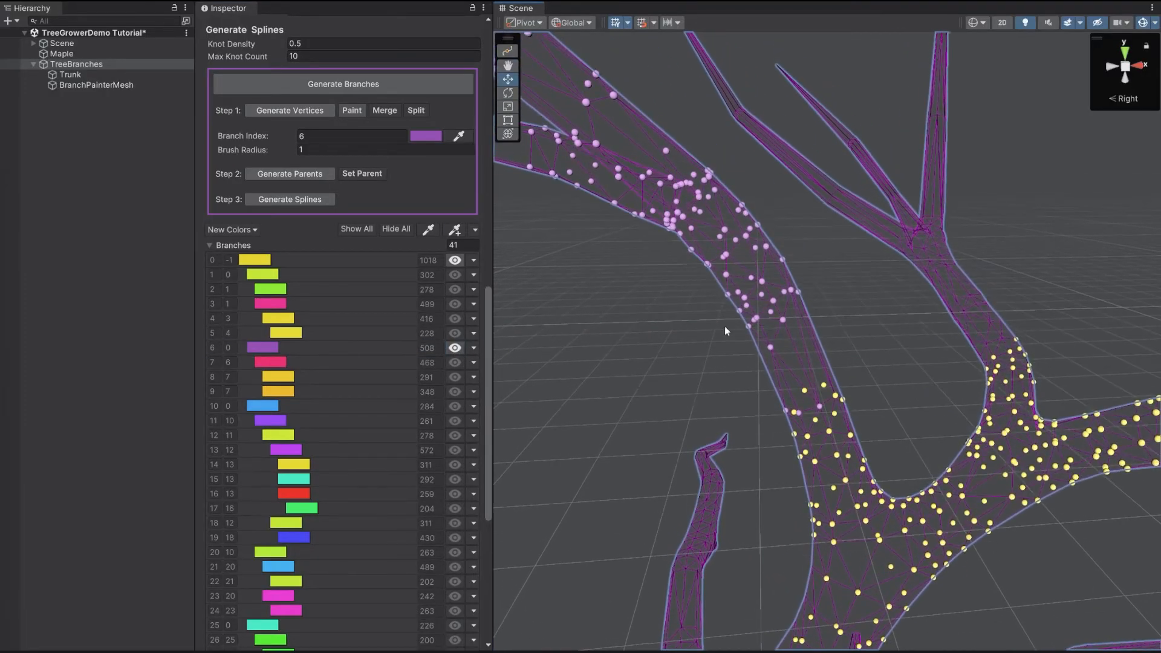
scroll(382, 194, "up", 2)
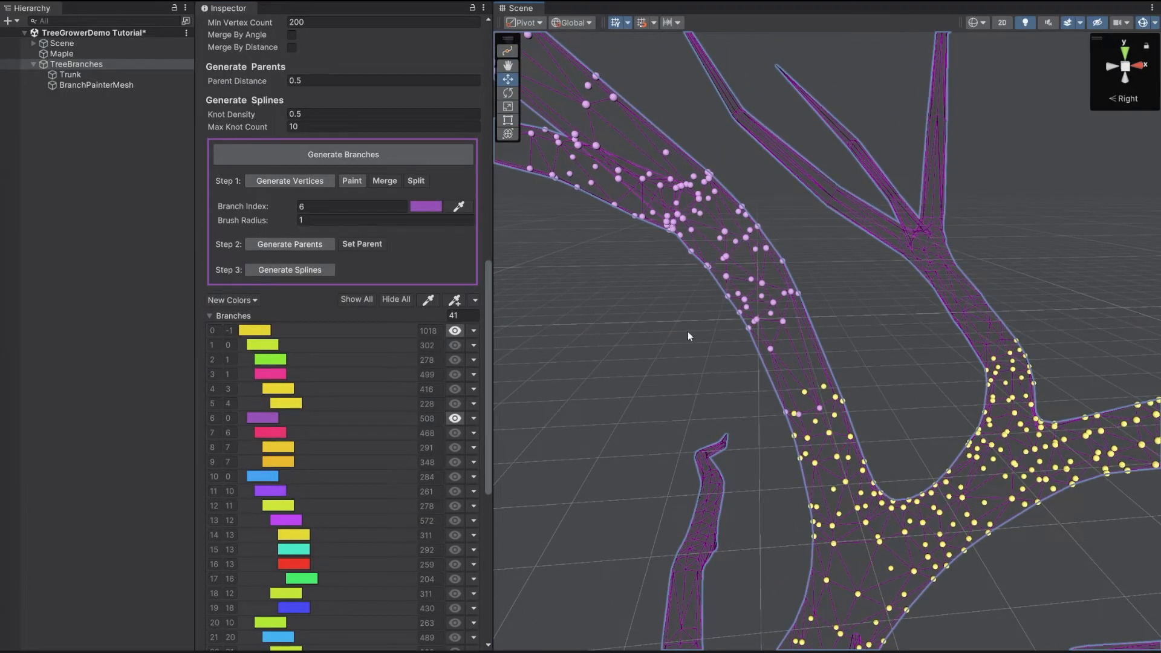
mouse_move(797, 381)
left_mouse_down()
mouse_move(818, 390)
mouse_move(954, 348)
mouse_move(1036, 362)
mouse_move(1000, 340)
left_mouse_up()
scroll(819, 417, "up", 3)
mouse_move(797, 292)
left_mouse_down("alt")
mouse_move(586, 299)
mouse_move(665, 317)
left_mouse_up("alt")
scroll(696, 288, "down", 5)
left_click_drag(720, 249, 713, 286, "alt")
Hide branch 6 and paint the trunk's remaining stray vertices on that limb onto branch 6
left_click(455, 418)
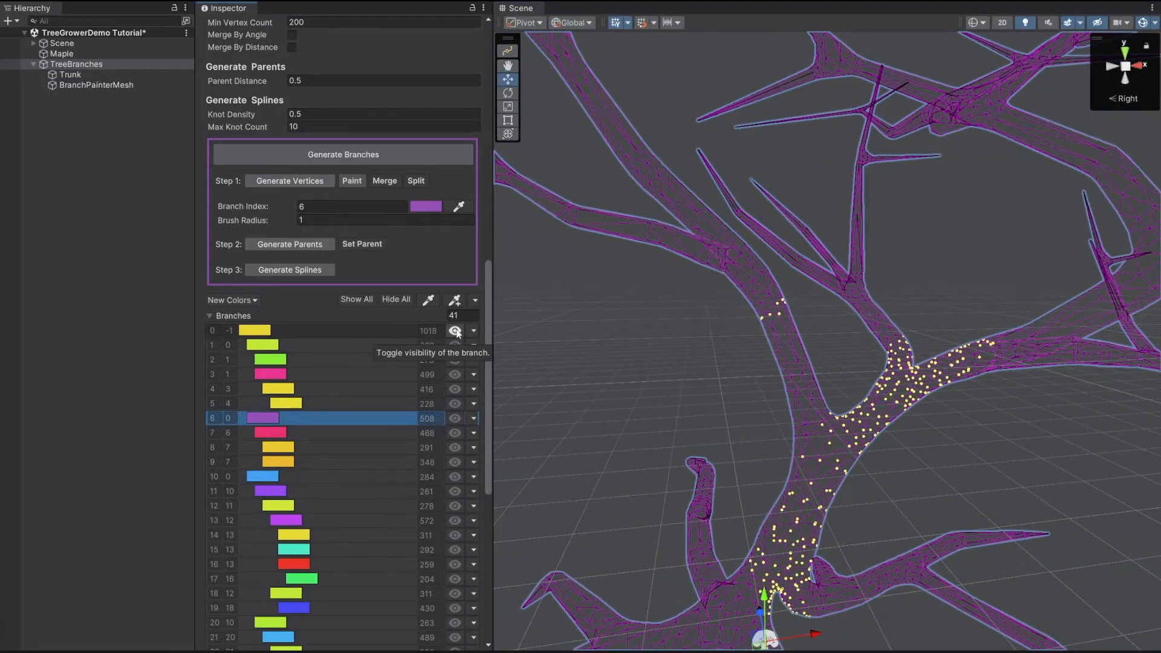
left_click_drag(762, 343, 825, 353, "alt")
scroll(792, 321, "up", 4)
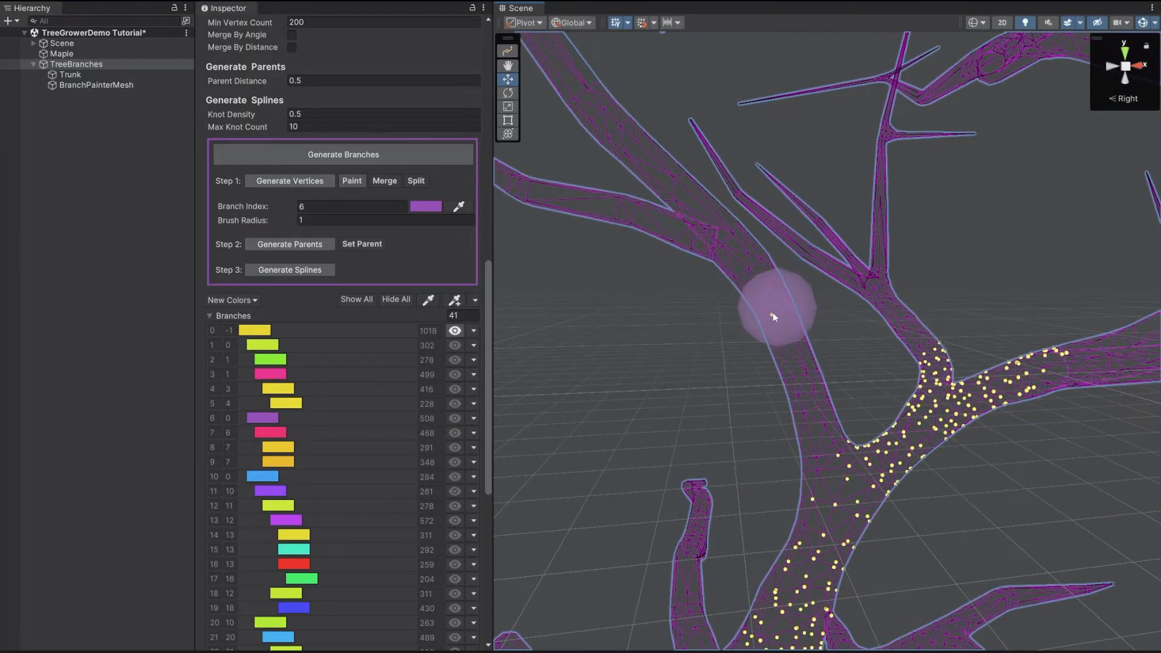
mouse_move(591, 394)
left_mouse_down("alt")
mouse_move(615, 383)
mouse_move(1030, 388)
mouse_move(961, 334)
left_mouse_up("alt")
mouse_move(913, 303)
left_mouse_down("alt")
mouse_move(798, 393)
mouse_move(677, 407)
mouse_move(641, 371)
mouse_move(722, 367)
mouse_move(687, 371)
mouse_move(714, 393)
left_mouse_up("alt")
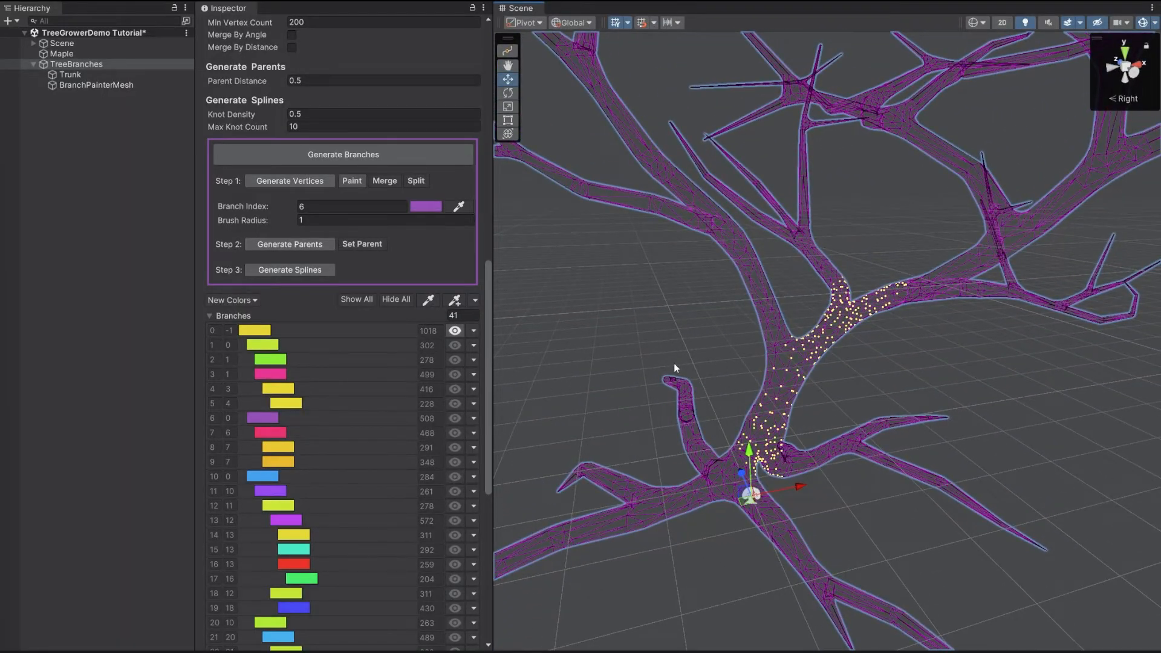
Enable Draw Bounds for the branch gizmos
scroll(291, 202, "up", 5)
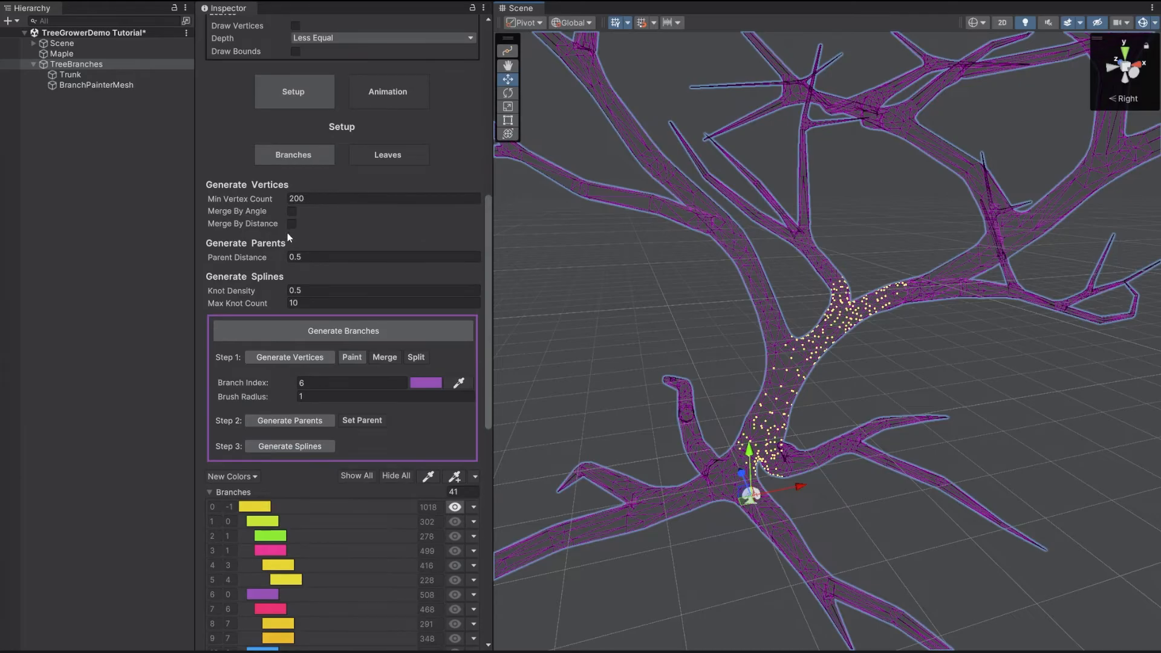
scroll(282, 144, "up", 3)
left_click(294, 105)
Examine the trunk's bounding box and the roots at the tree's base from several angles
mouse_move(720, 351)
left_mouse_down("alt")
mouse_move(744, 363)
mouse_move(737, 275)
left_mouse_up("alt")
right_click_drag(737, 276, 756, 288)
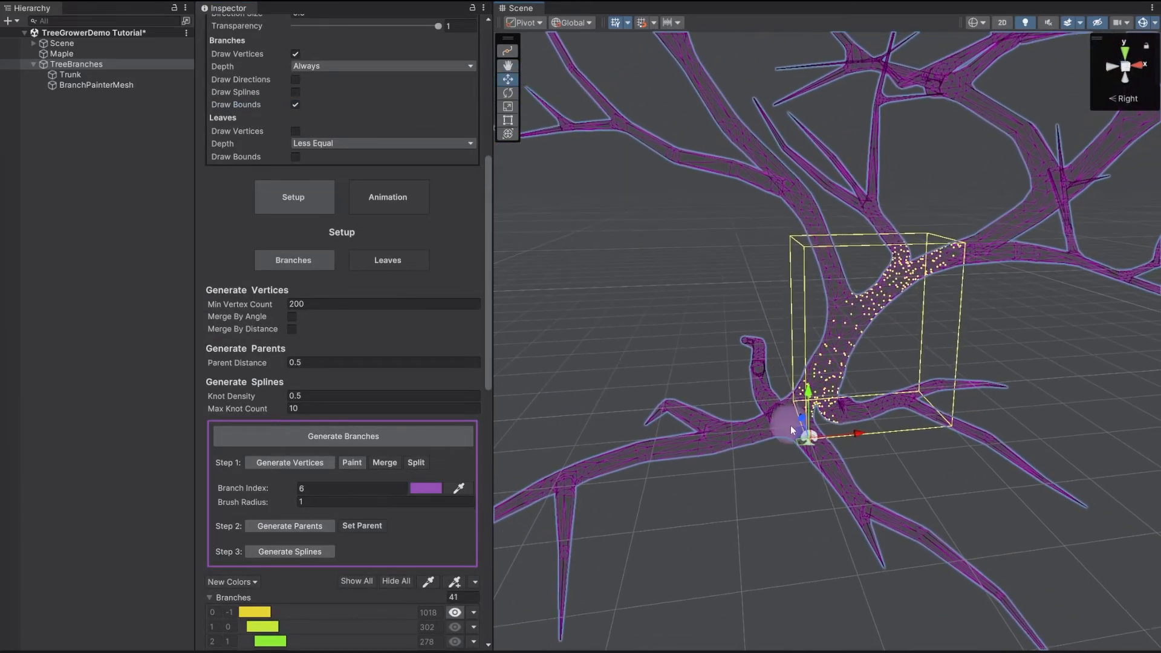
right_click_drag(877, 357, 944, 348)
right_click_drag(864, 271, 847, 293)
right_click_drag(772, 317, 739, 398)
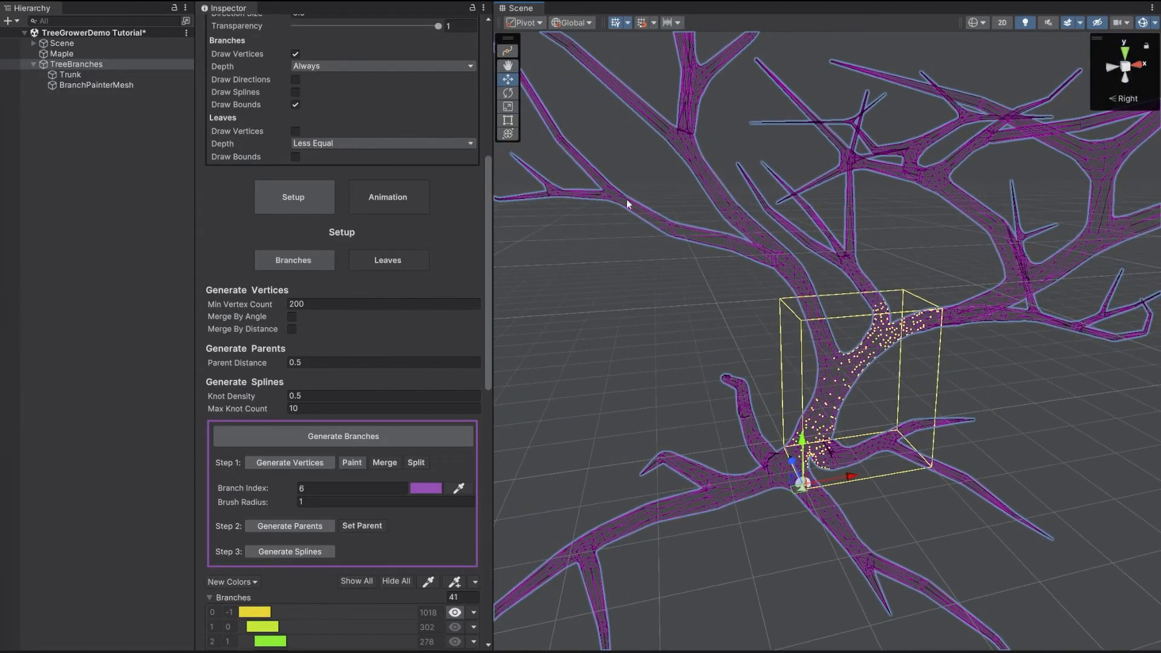
right_click_drag(782, 301, 843, 450)
scroll(346, 175, "up", 3)
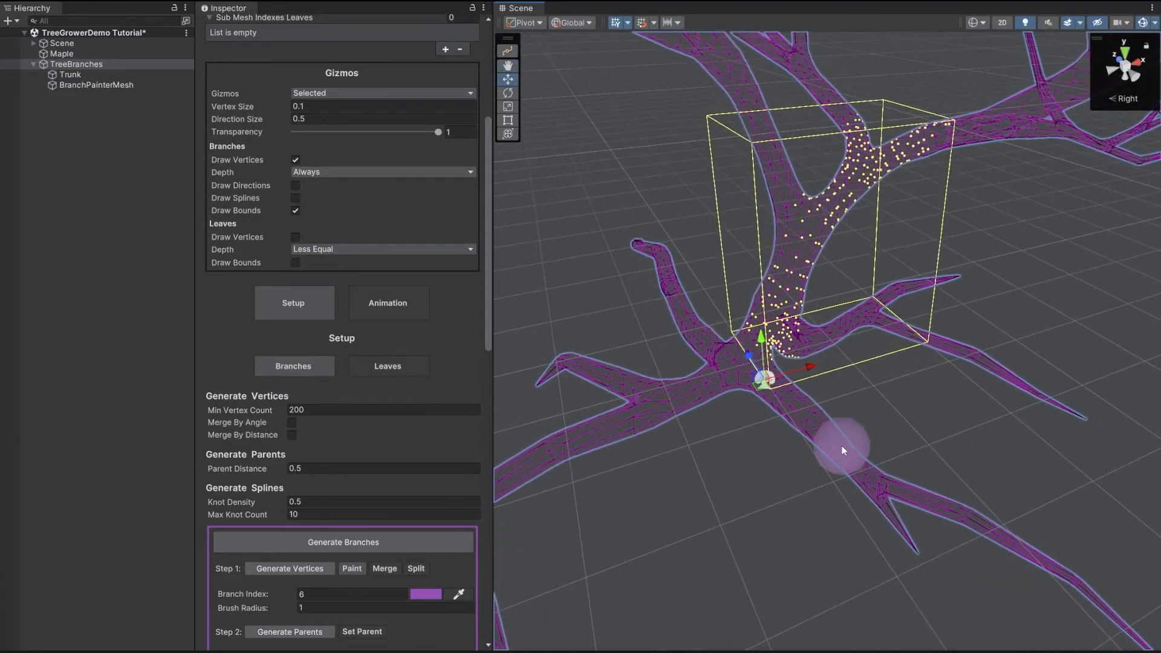
right_click_drag(850, 410, 820, 284)
Leave vertex painting and make the root branch adjoining the trunk's base visible by picking it in the scene
scroll(373, 437, "down", 6)
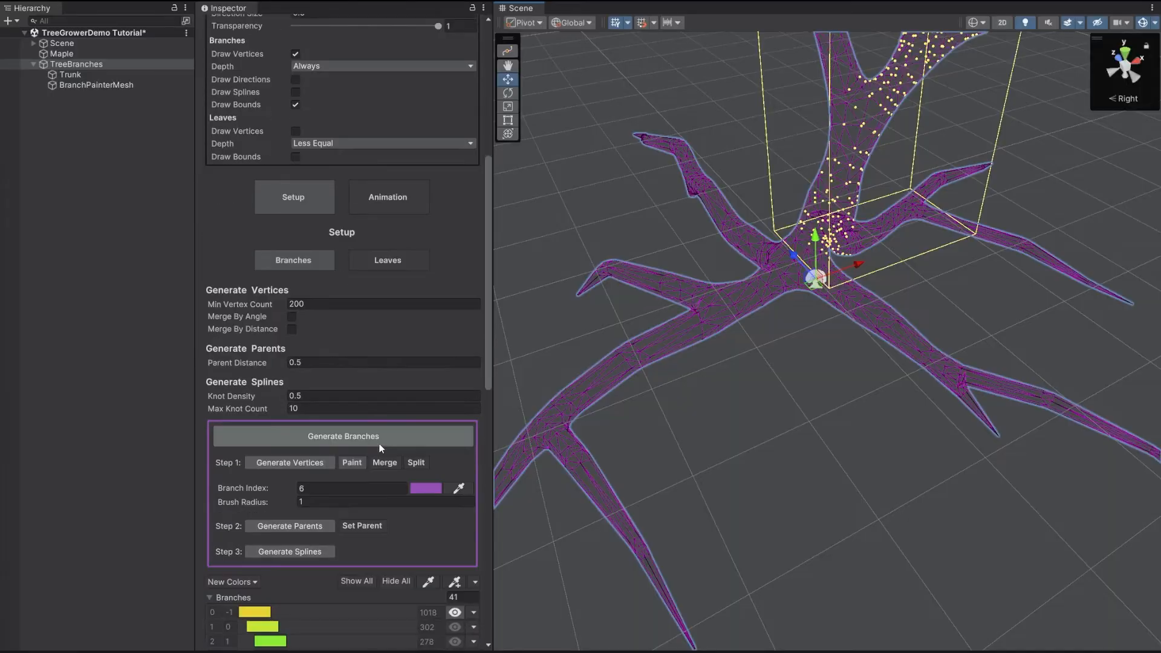
left_click(350, 392)
scroll(370, 422, "down", 6)
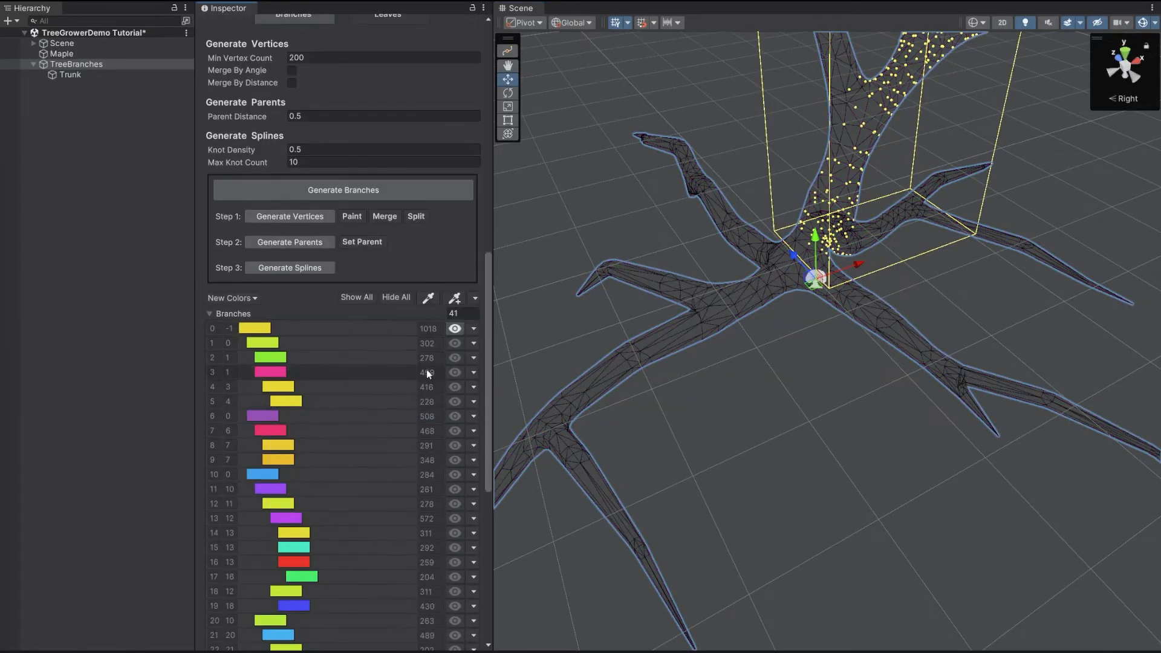
left_click(453, 297)
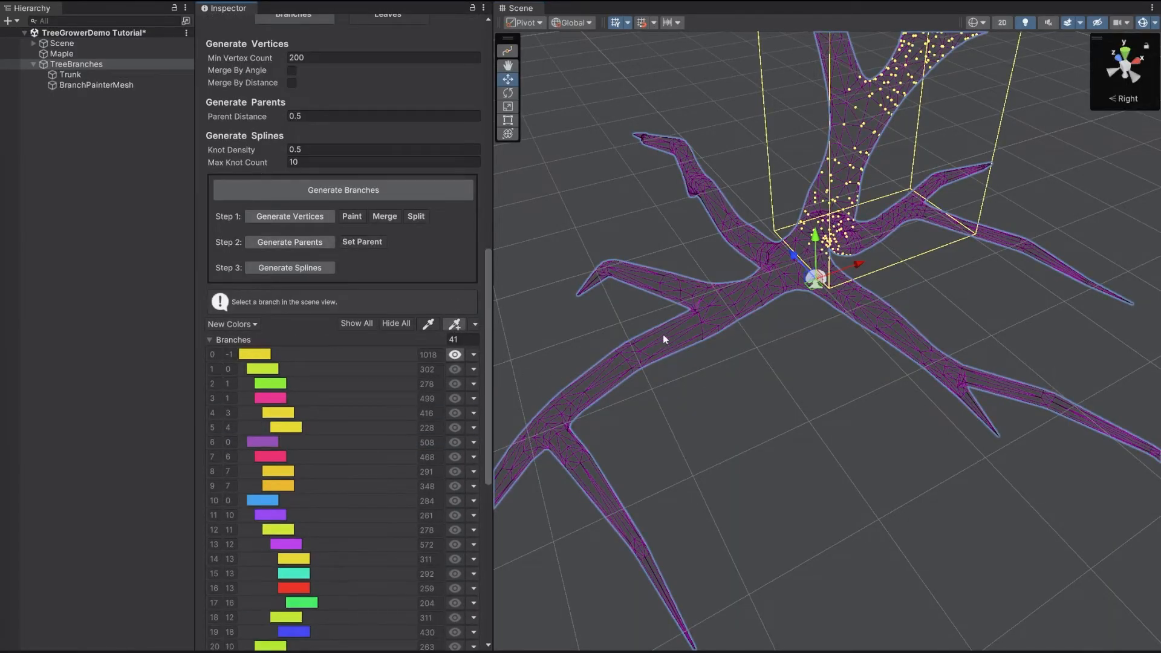
left_click(872, 320)
right_click_drag(816, 421, 901, 341)
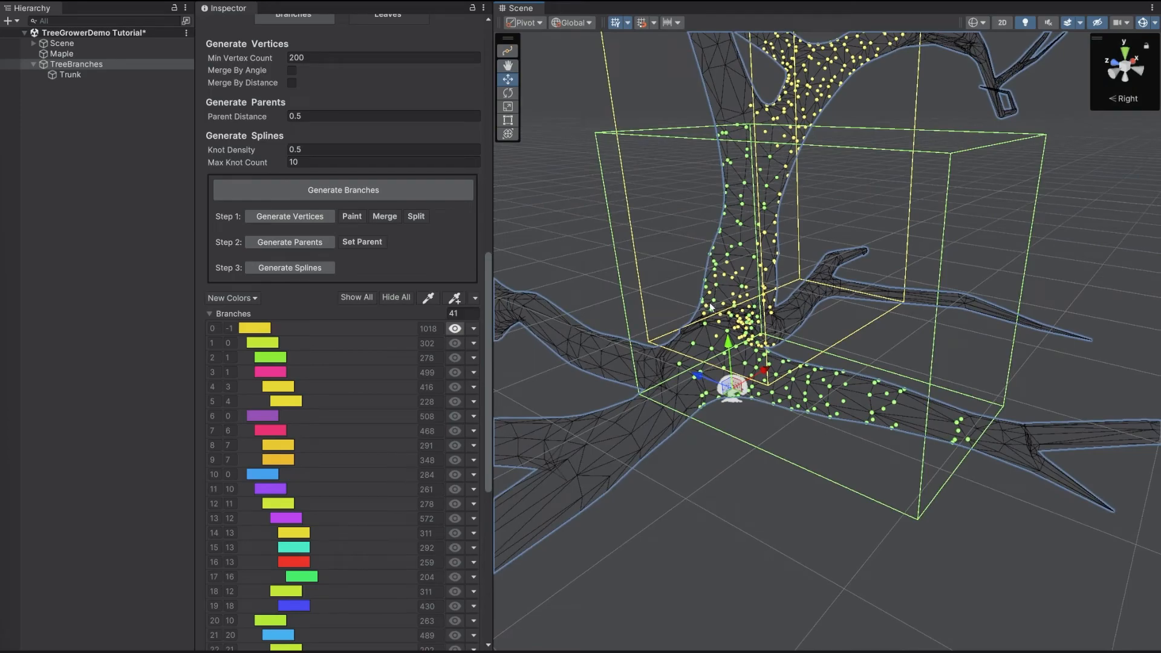
Merge branch 30 with the first visible branch, the trunk at index 0, and confirm the merge
left_click(350, 416)
scroll(357, 416, "down", 8)
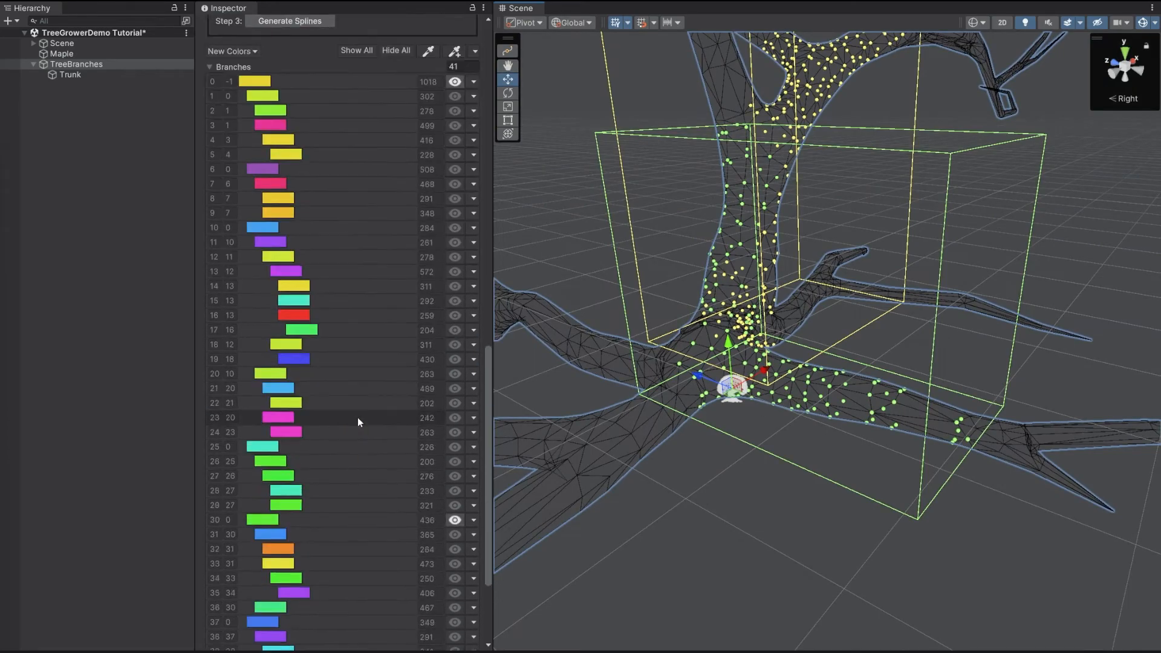
left_click(472, 451)
mouse_move(514, 479)
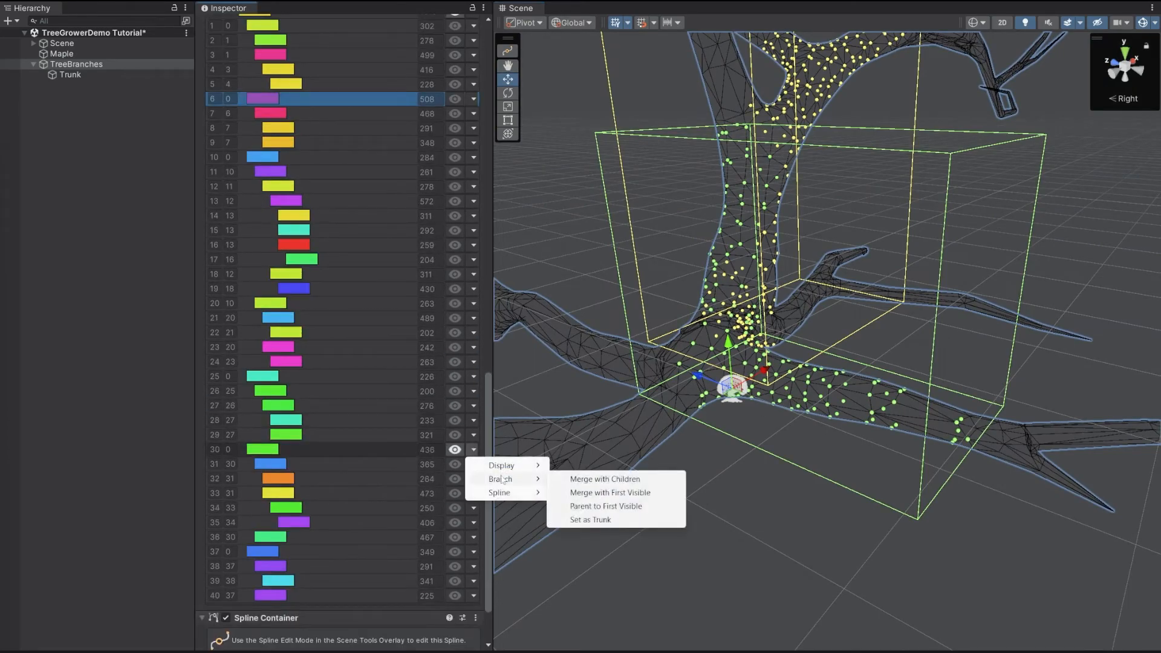
left_click(611, 493)
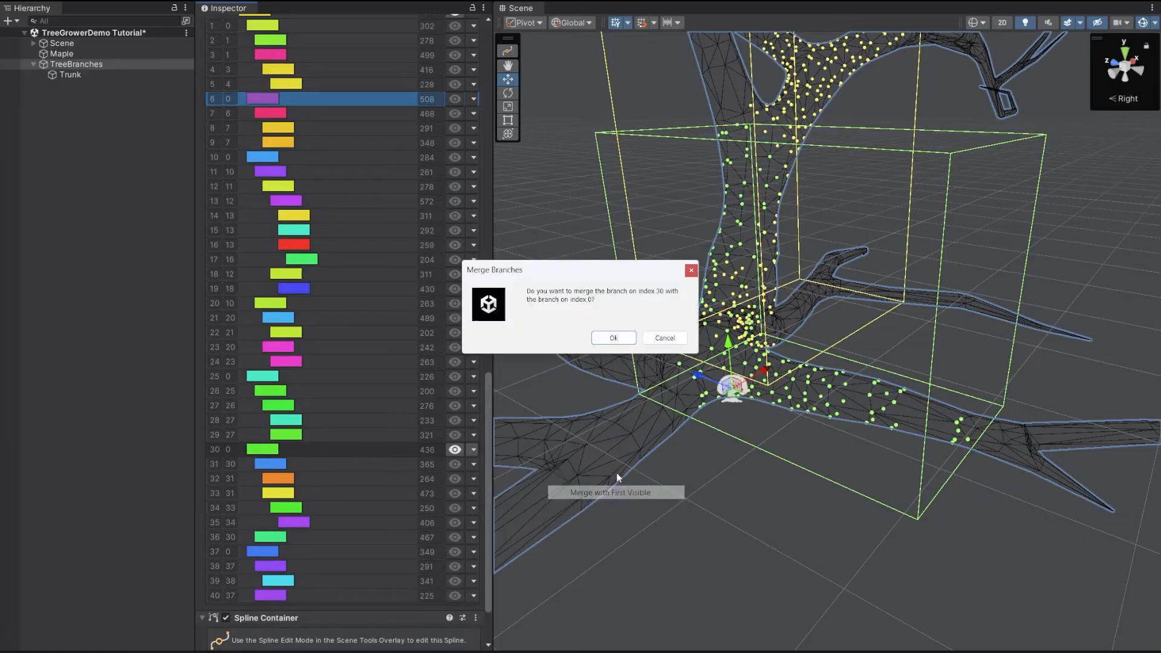
left_click(615, 341)
left_click_drag(771, 412, 831, 409, "alt")
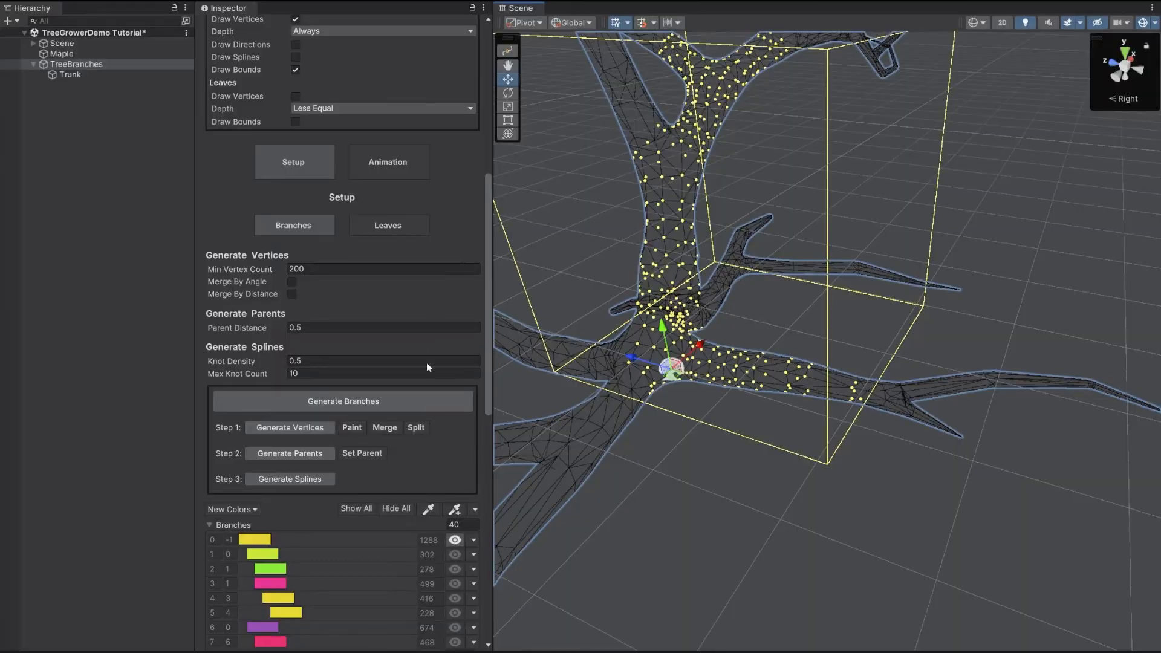
Make the outer branch of the merged root visible by picking it in the scene and find its index in the branch list
left_click(455, 509)
left_click(940, 387)
right_click_drag(906, 431, 946, 448)
scroll(371, 477, "down", 4)
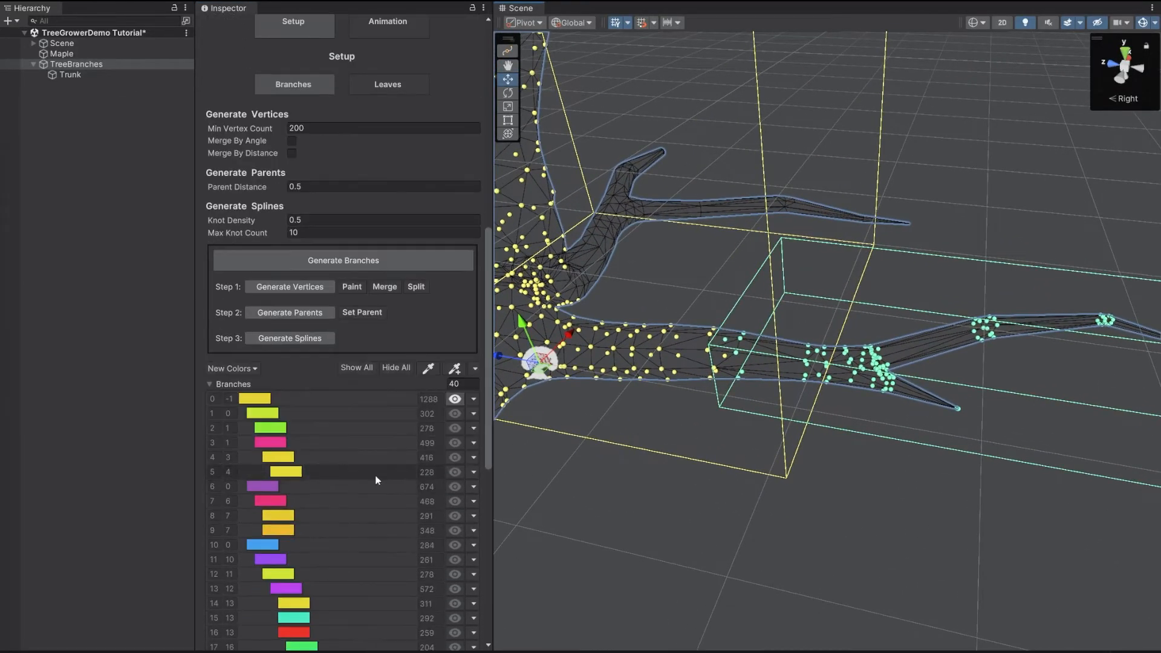
left_click_drag(489, 393, 493, 394)
left_click_drag(492, 444, 493, 602)
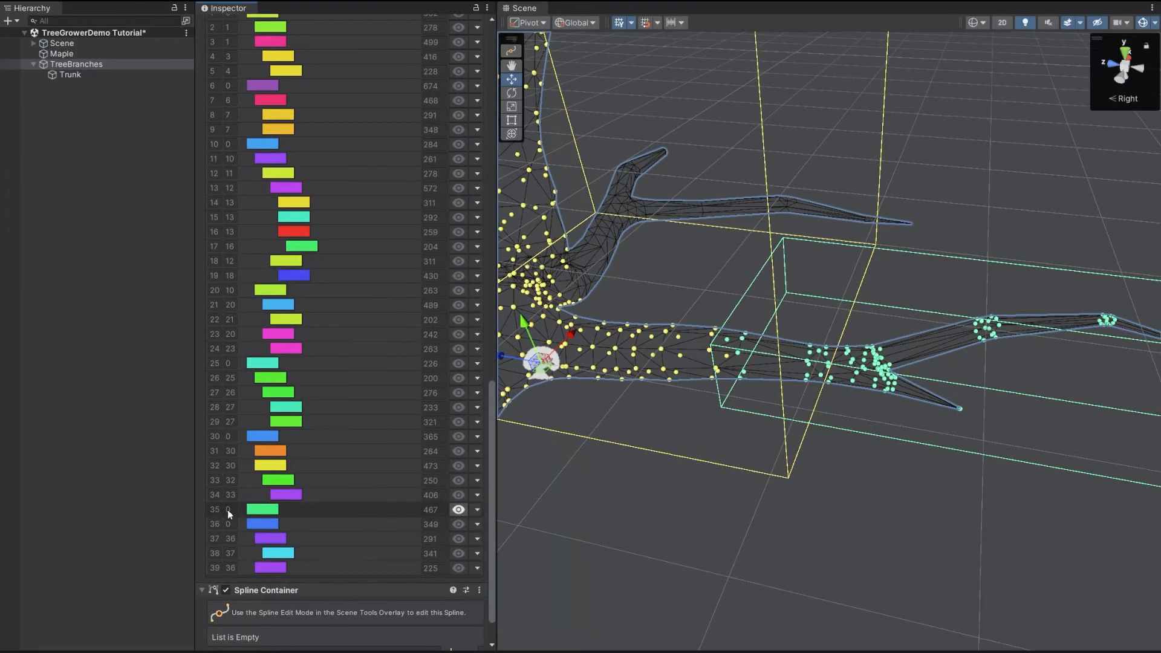
scroll(495, 278, "up", 3)
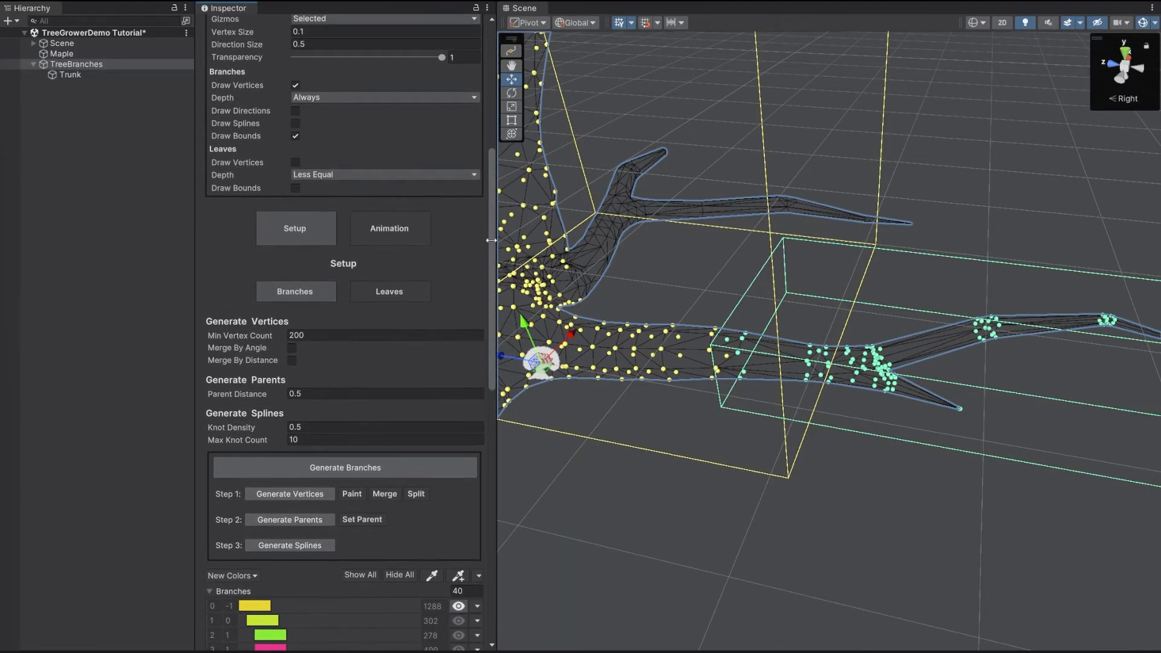
Activate vertex painting with branch 35 as the brush's branch
left_click(352, 494)
right_click_drag(704, 346, 653, 373)
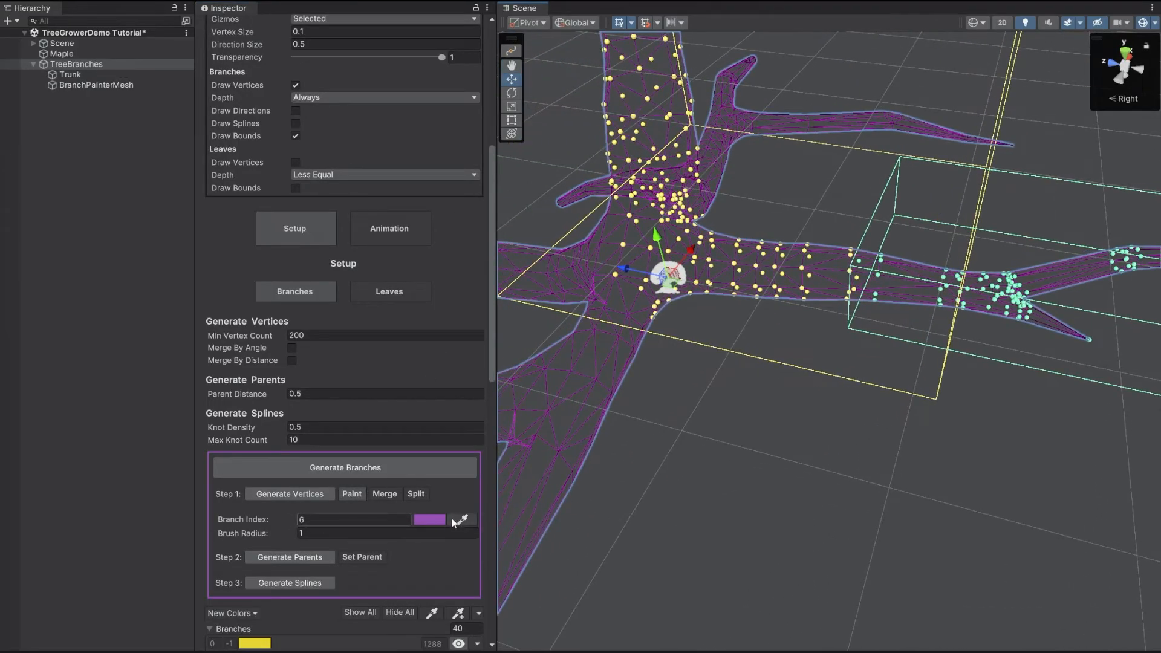
type("35")
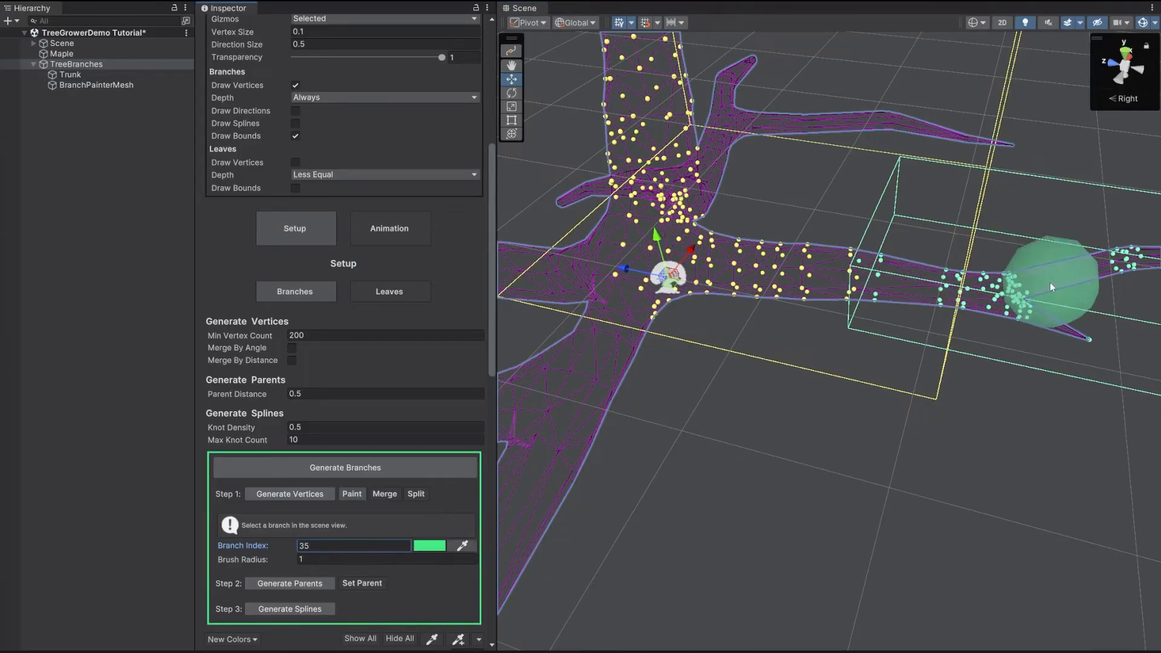
left_click(1046, 281)
Paint the trunk's vertices along the root onto branch 35 up to near the trunk's base, and leave vertex painting
right_click_drag(861, 392, 870, 356)
left_click_drag(843, 310, 721, 312)
mouse_move(731, 278)
right_mouse_down()
mouse_move(755, 363)
mouse_move(868, 316)
right_mouse_up()
mouse_move(929, 411)
right_mouse_down()
mouse_move(883, 369)
mouse_move(881, 383)
mouse_move(693, 394)
mouse_move(984, 415)
mouse_move(928, 384)
mouse_move(986, 389)
right_mouse_up()
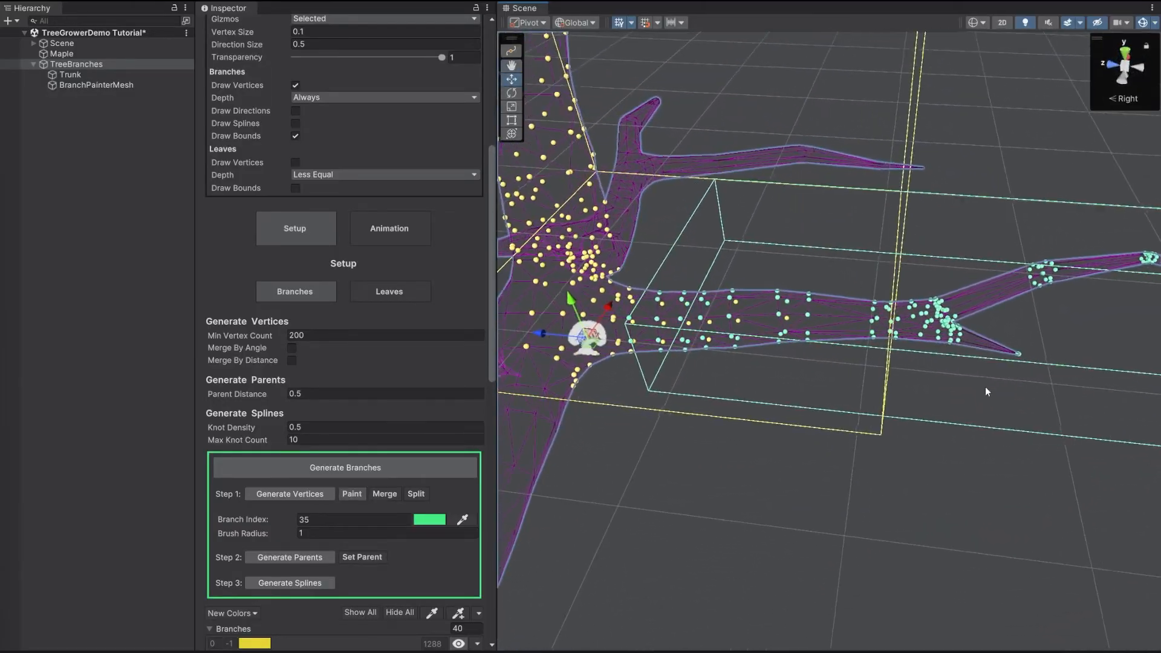
mouse_move(903, 322)
right_mouse_down()
mouse_move(935, 323)
mouse_move(904, 325)
mouse_move(924, 325)
mouse_move(931, 285)
mouse_move(865, 248)
mouse_move(828, 313)
mouse_move(818, 310)
mouse_move(850, 301)
right_mouse_up()
mouse_move(699, 321)
right_mouse_down()
mouse_move(811, 497)
mouse_move(798, 328)
mouse_move(819, 373)
mouse_move(850, 358)
right_mouse_up()
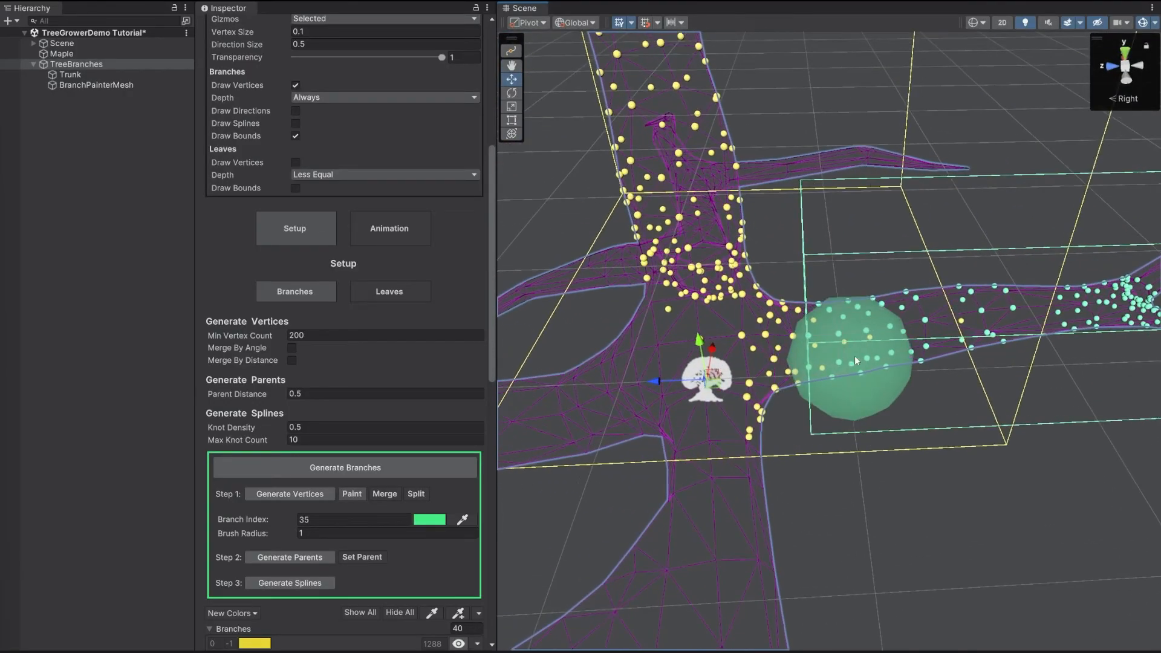
mouse_move(939, 386)
right_mouse_down()
mouse_move(906, 253)
mouse_move(880, 310)
mouse_move(684, 397)
mouse_move(723, 341)
mouse_move(837, 404)
mouse_move(1068, 405)
mouse_move(1030, 403)
mouse_move(859, 460)
right_mouse_up()
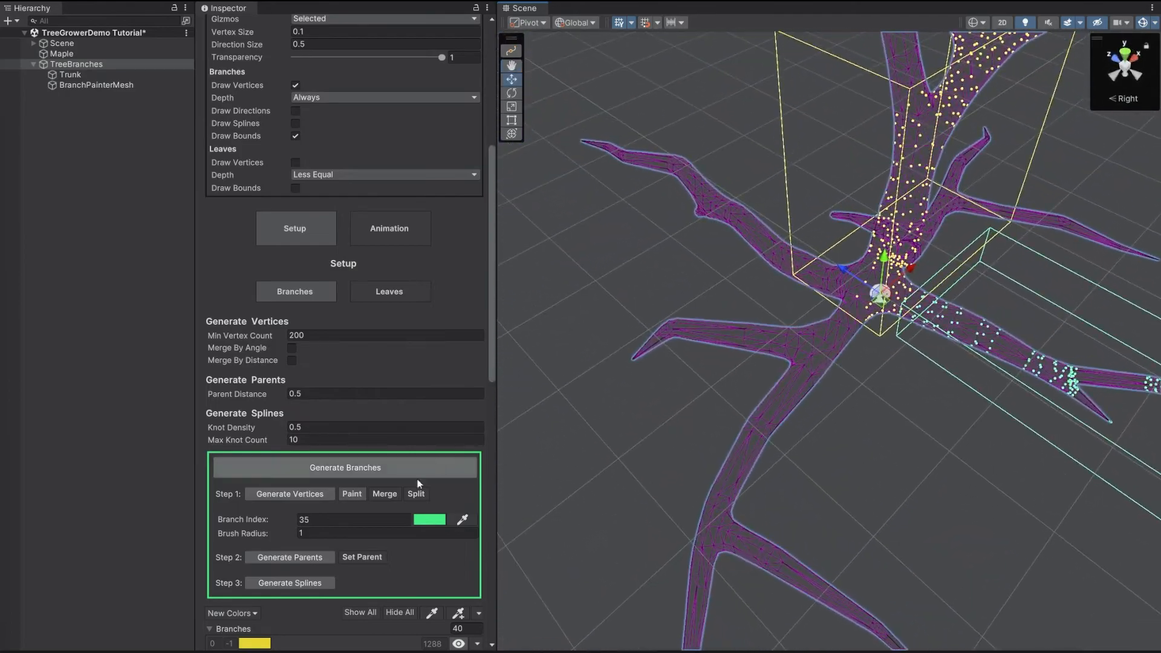
scroll(408, 446, "down", 3)
left_click(352, 388)
Isolate the forked root's first branch and show its next two branches to examine how the root is divided
mouse_move(513, 408)
right_mouse_down()
mouse_move(881, 364)
mouse_move(634, 481)
right_mouse_up()
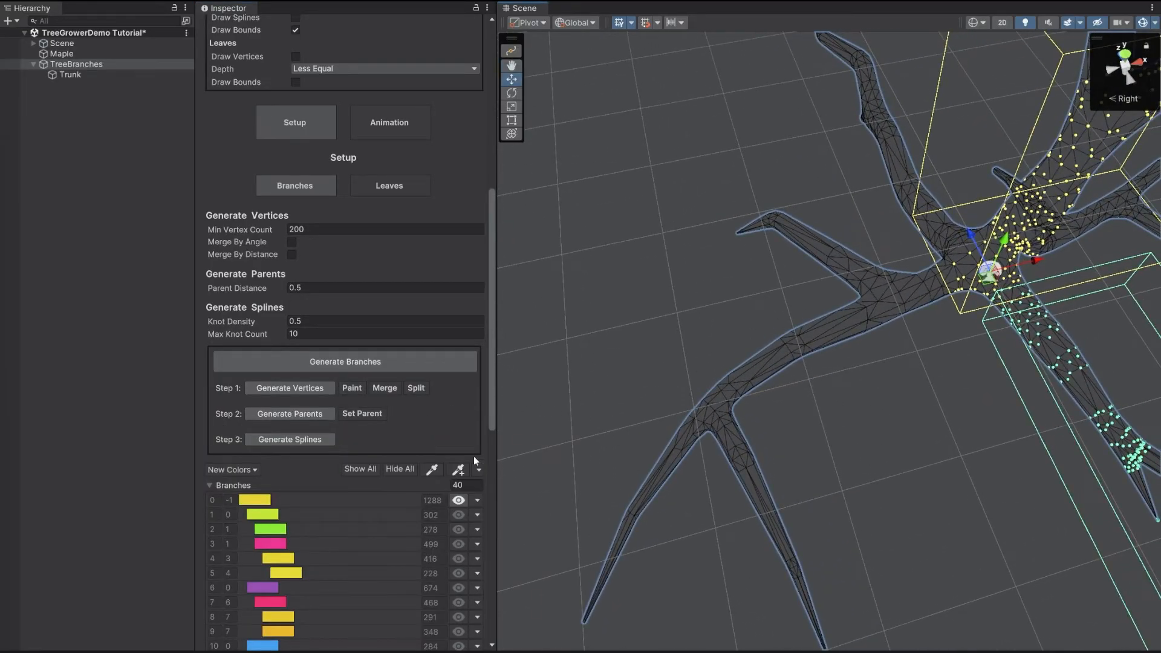
left_click(431, 469)
left_click(775, 338)
right_click_drag(847, 390, 665, 466)
left_click(458, 475)
left_click(748, 309)
right_click_drag(761, 344, 544, 441)
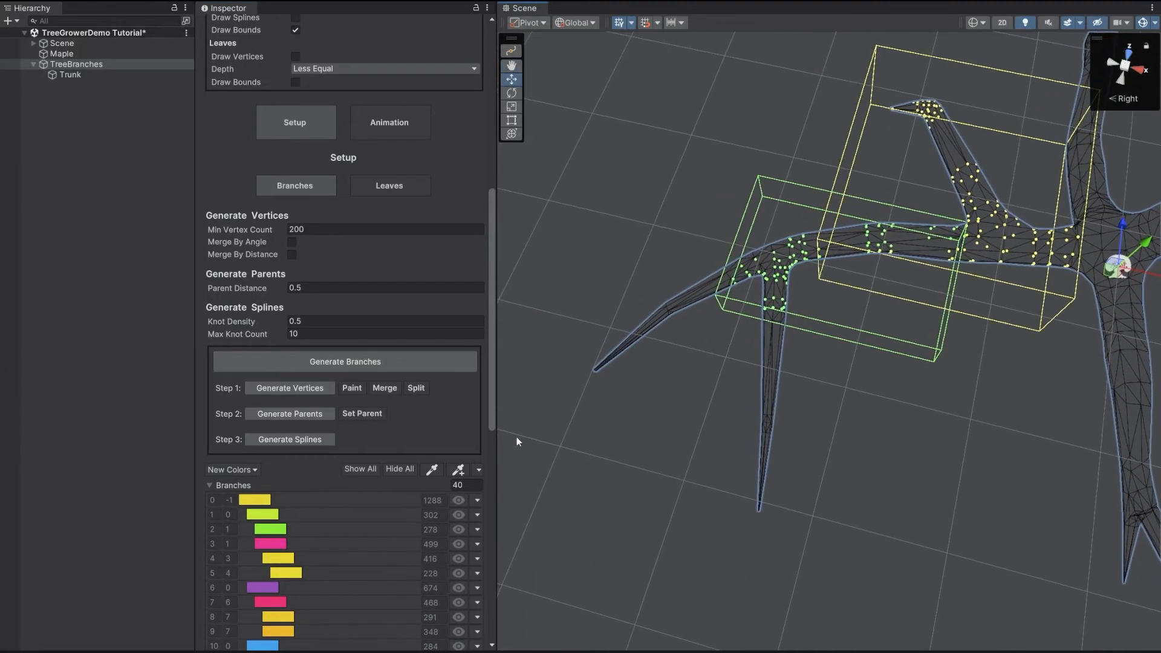
left_click(457, 470)
left_click(658, 310)
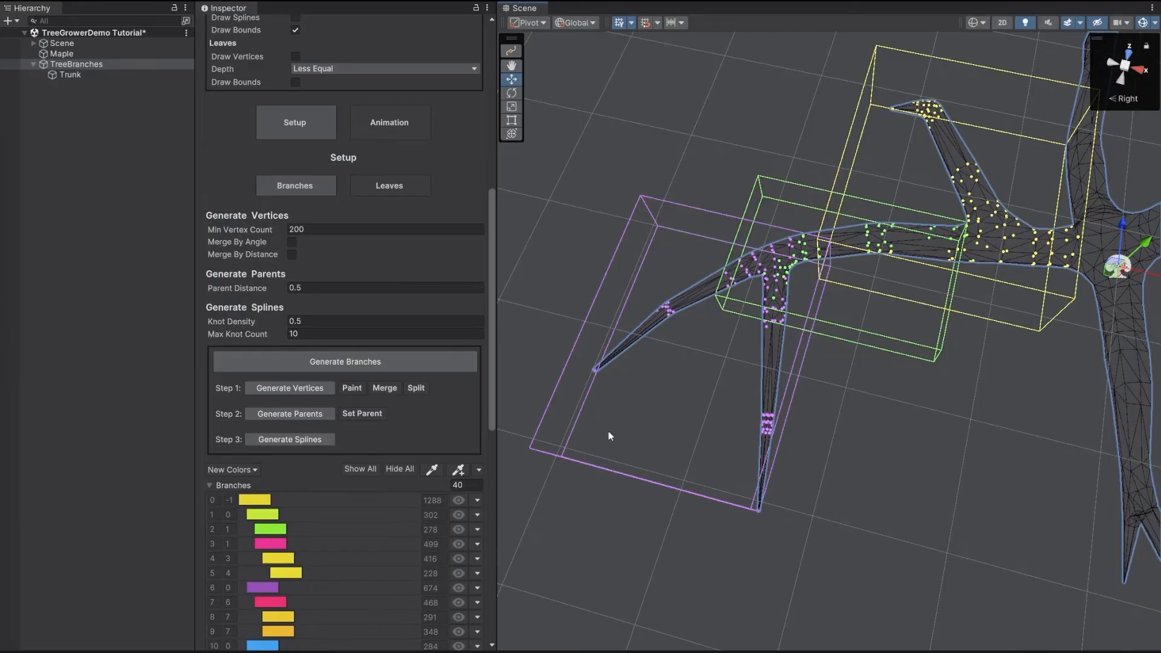
right_click_drag(779, 317, 837, 362)
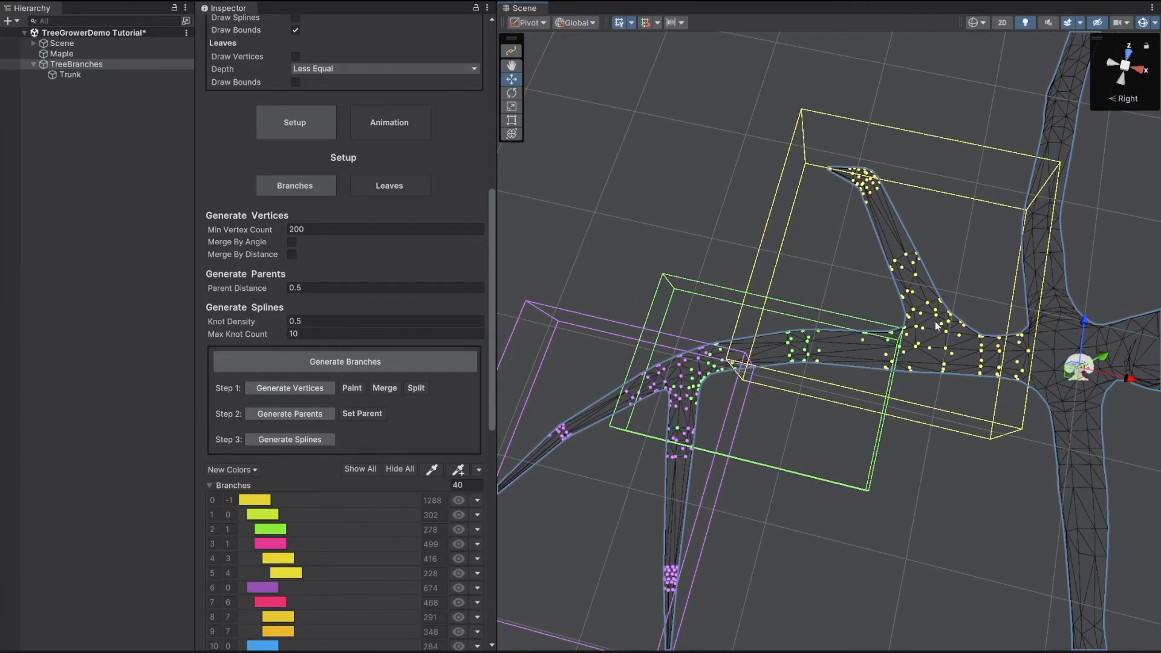
Show only the forked root's first branch and the adjoining branch next to it by picking them in the scene
scroll(431, 397, "down", 8)
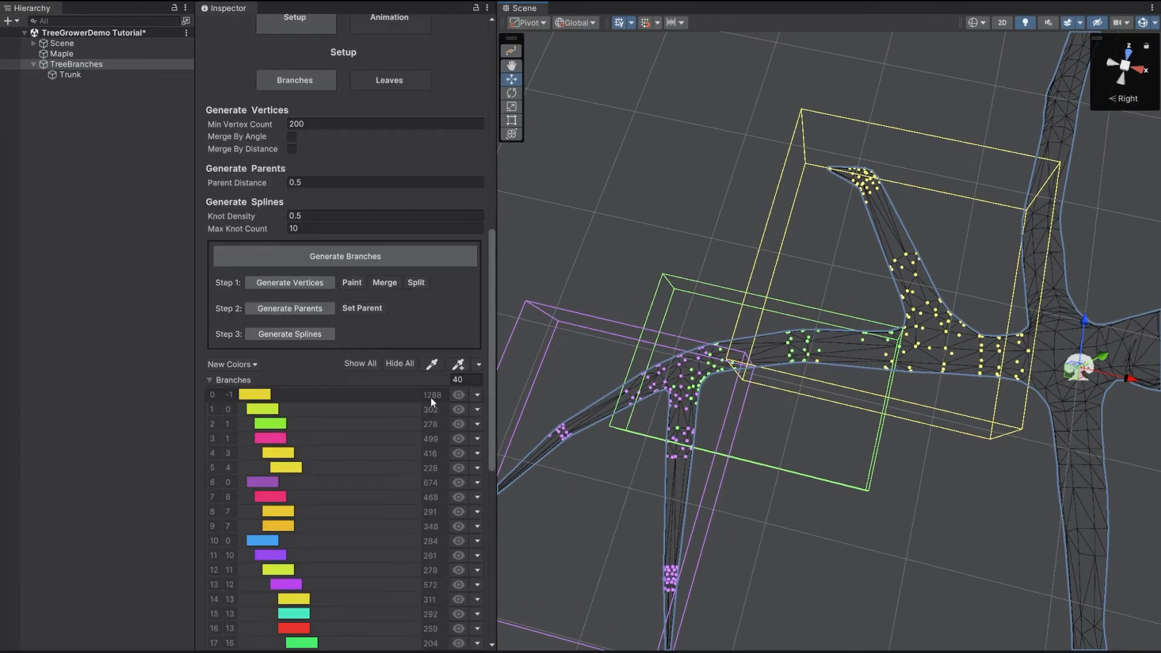
left_click(457, 189)
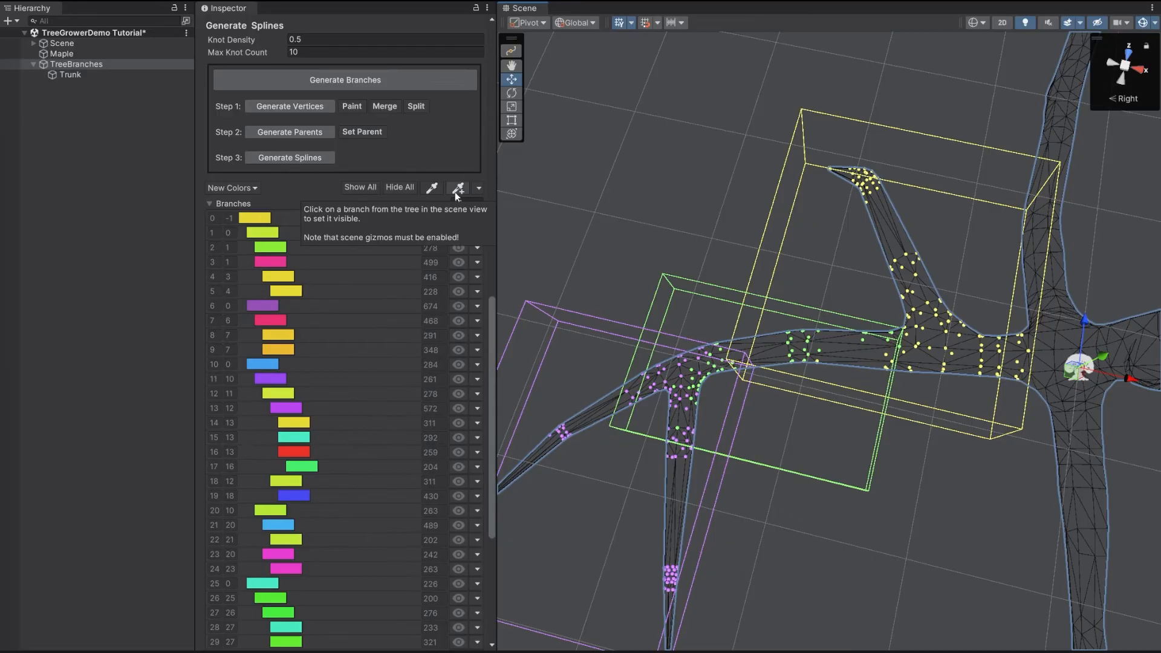
left_click(917, 376)
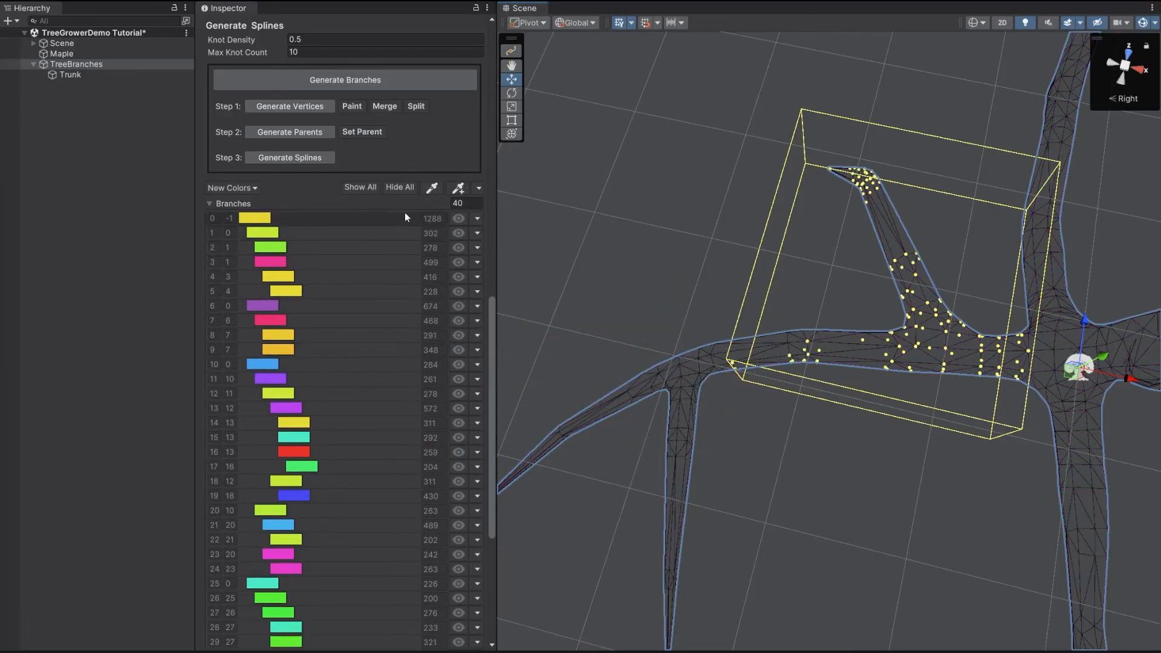
left_click(463, 190)
left_click(822, 353)
middle_click_drag(897, 416, 820, 428)
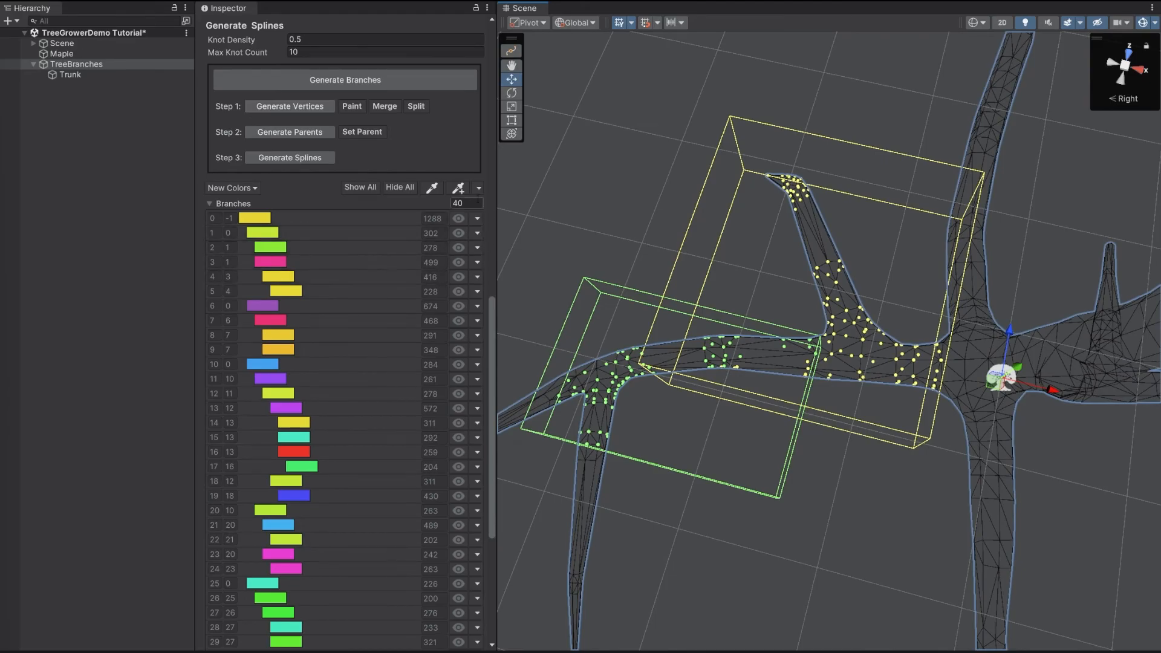
Merge the two visible root branches, 32 and 33, into one branch
left_click(478, 188)
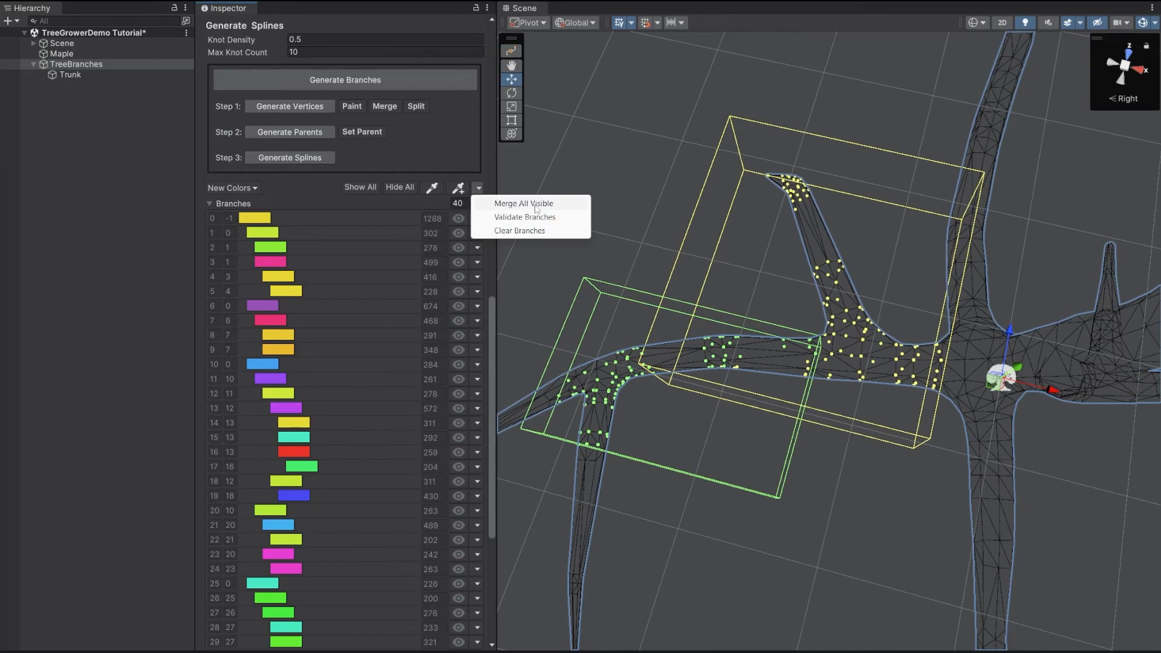
left_click(524, 204)
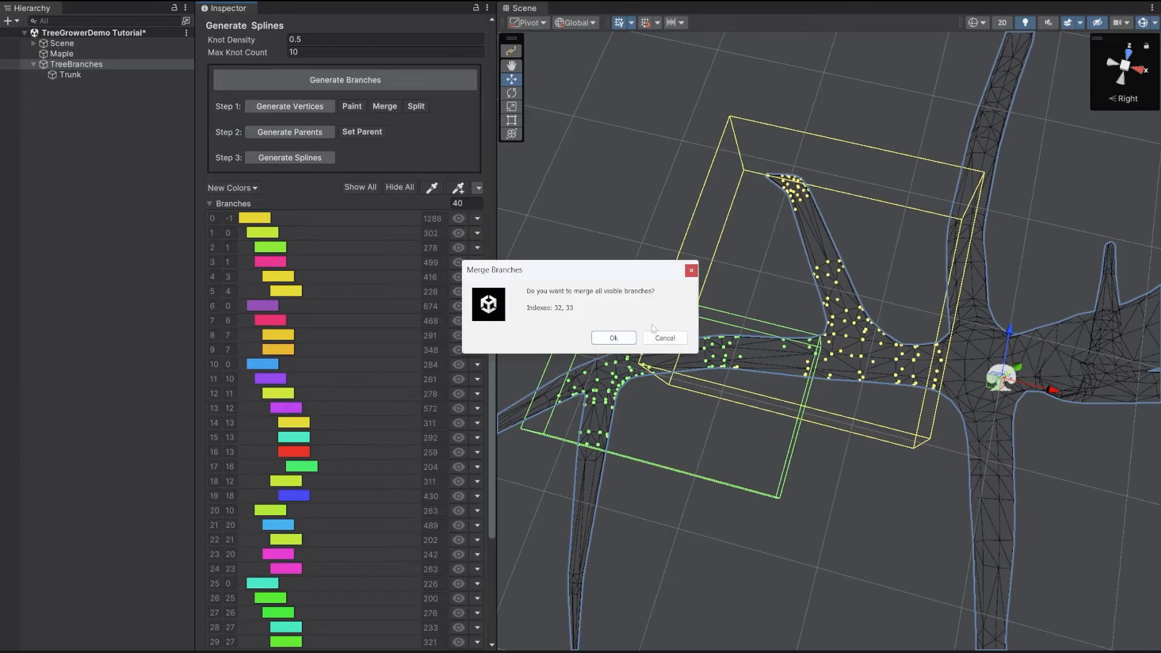
left_click(619, 339)
mouse_move(828, 371)
left_mouse_down("alt")
mouse_move(817, 389)
mouse_move(817, 376)
left_mouse_up("alt")
right_click_drag(817, 376, 816, 363)
key("w")
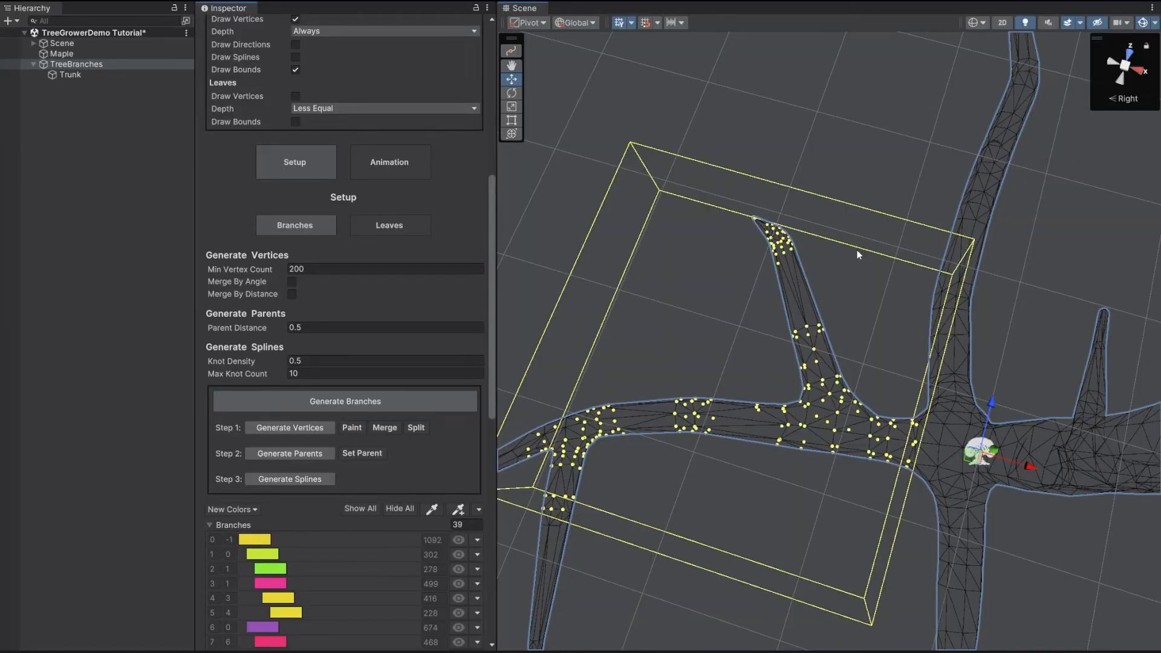
left_click_drag(854, 372, 840, 359, "alt")
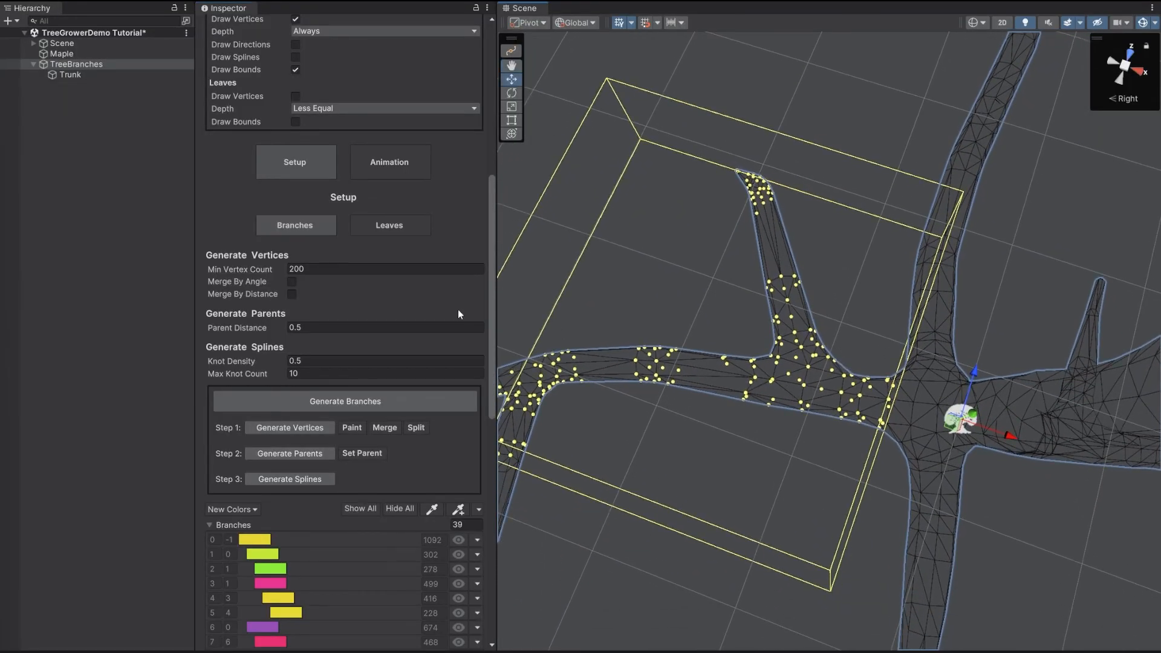
Activate branch splitting, pick the merged root branch in the scene as the source, and create a split object for it
scroll(370, 361, "down", 4)
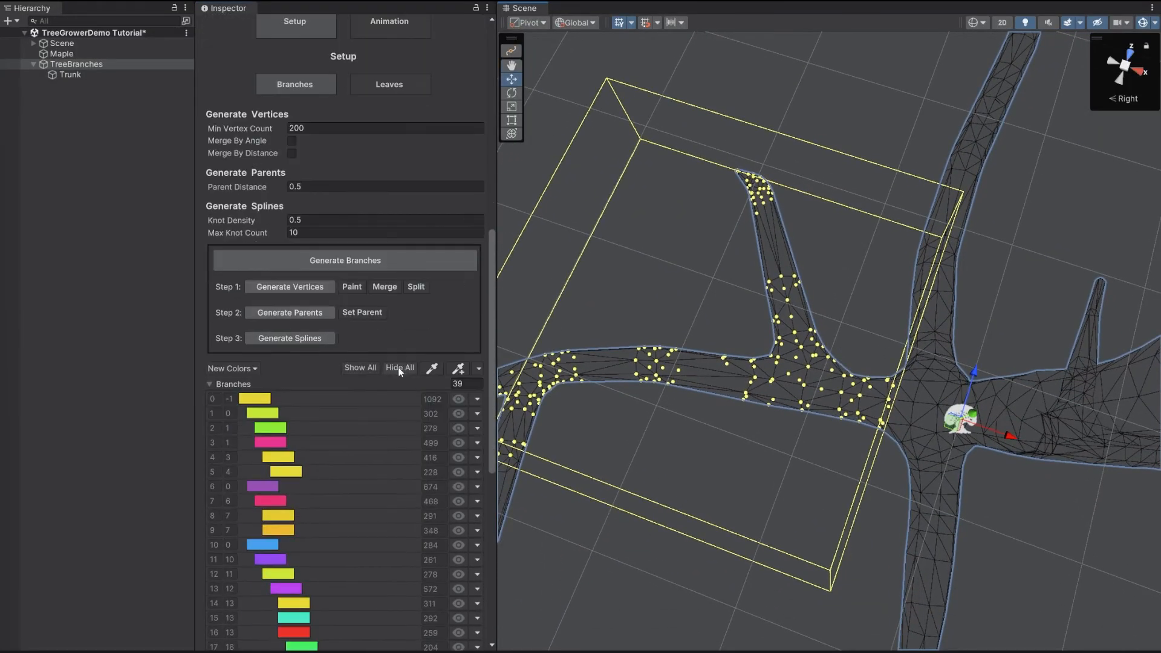
left_click(417, 287)
left_click_drag(553, 403, 771, 341, "alt")
right_click_drag(771, 340, 772, 344)
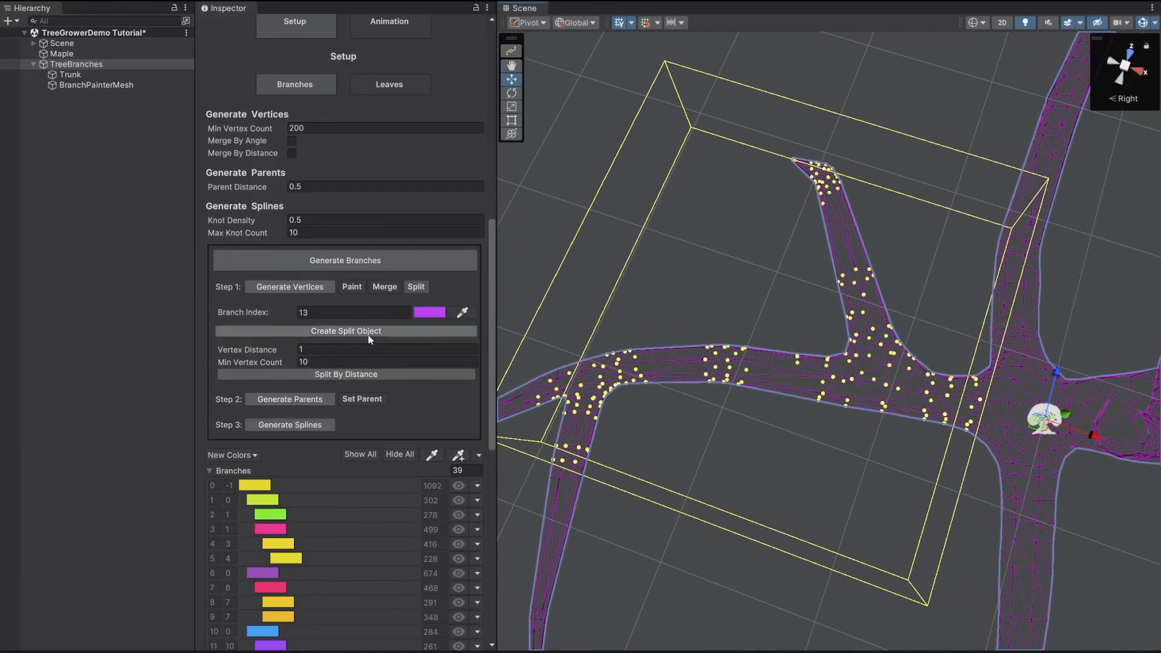
right_click_drag(769, 296, 847, 277)
scroll(424, 446, "down", 5)
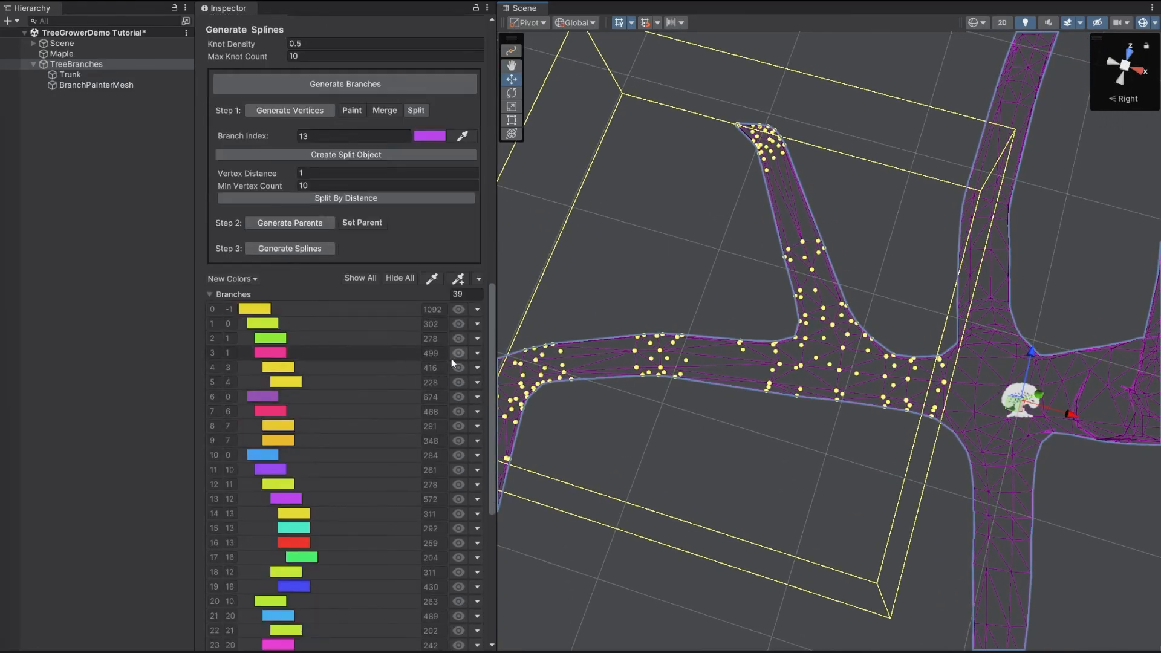
scroll(419, 248, "up", 3)
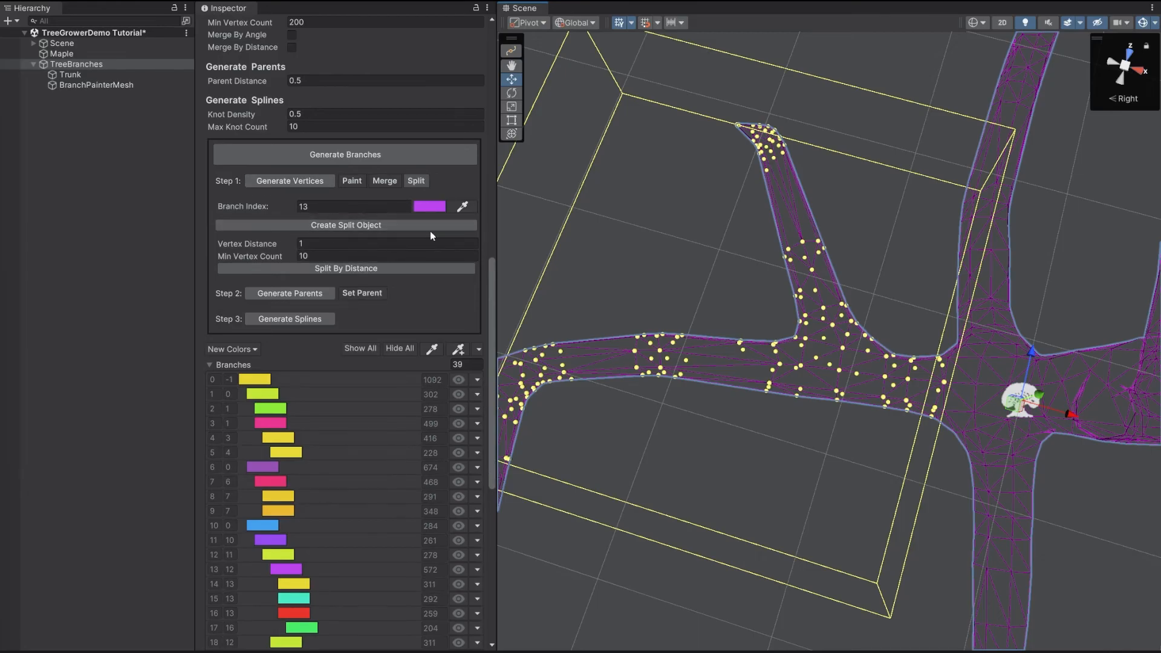
left_click(462, 207)
left_click(746, 365)
left_click(357, 226)
Move the split object onto the middle of the short side root and rotate it about -29.4° around Y to follow it
left_click_drag(858, 339, 944, 329, "alt")
left_click_drag(1030, 267, 821, 286)
left_click_drag(841, 339, 1019, 248, "alt")
left_click_drag(951, 274, 784, 295)
left_click_drag(816, 340, 680, 333, "alt")
key("e")
middle_click_drag(641, 343, 754, 326)
Switch the handles to local orientation and scale the split box to about 1.49 × 1.49 × 6.52 along the side root
key("w")
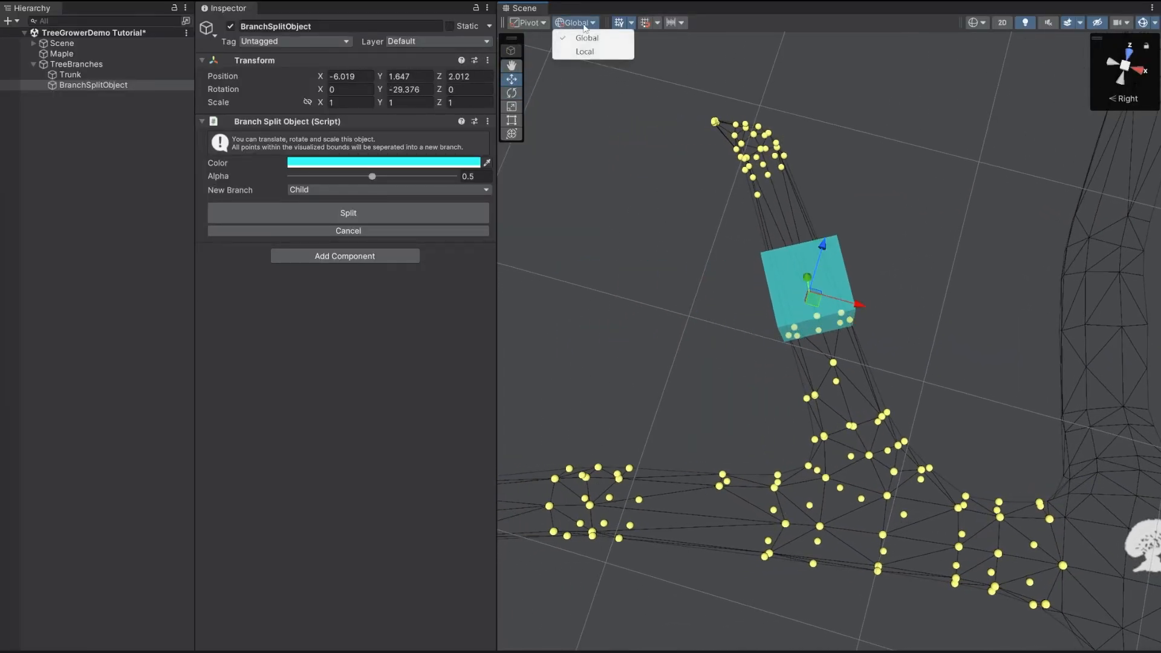
left_click(591, 52)
left_click_drag(795, 247, 788, 233)
left_click_drag(812, 290, 816, 296)
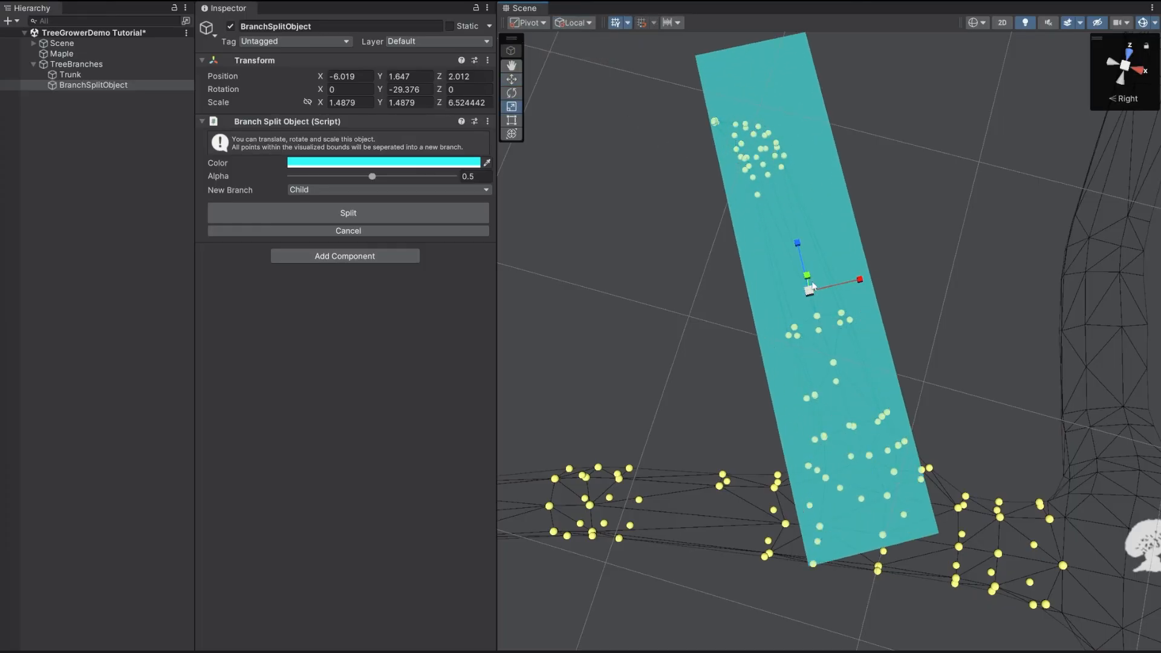
Shift the split box along the side root and adjust its size from several views to enclose the side root's vertices
key("w")
left_click_drag(796, 248, 784, 184)
key("r")
key("f")
left_click_drag(845, 218, 847, 466)
left_click_drag(840, 302, 853, 256)
left_click_drag(853, 256, 841, 151, "alt")
left_click_drag(829, 293, 829, 181)
left_click_drag(829, 181, 814, 154, "alt")
left_click_drag(829, 291, 829, 270)
left_click_drag(777, 341, 735, 344)
Fine-tune the split box's position and rotation around the side root, and split the enclosed vertices off as a child branch
key("w")
key("f")
left_click_drag(735, 344, 400, 447, "alt")
scroll(528, 383, "down", 5)
left_click_drag(873, 303, 880, 301)
key("e")
left_click_drag(871, 336, 866, 344)
mouse_move(875, 466)
left_mouse_down("alt")
mouse_move(881, 433)
mouse_move(881, 471)
mouse_move(879, 462)
left_mouse_up("alt")
key("w")
left_click_drag(896, 226, 907, 224)
left_click_drag(907, 224, 895, 266, "alt")
left_click(346, 215)
Examine the trunk branch at the tree's base and look through the options for branch 0 and for the whole branch list
left_click_drag(786, 484, 781, 414, "alt")
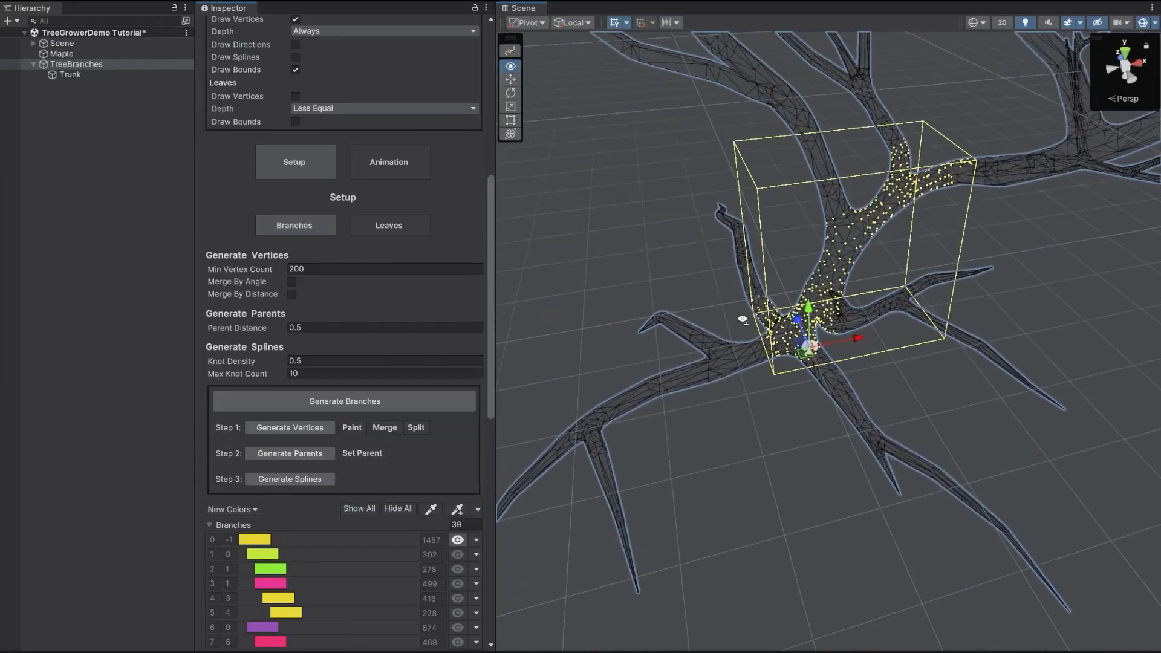
right_click_drag(743, 319, 742, 322)
key("w")
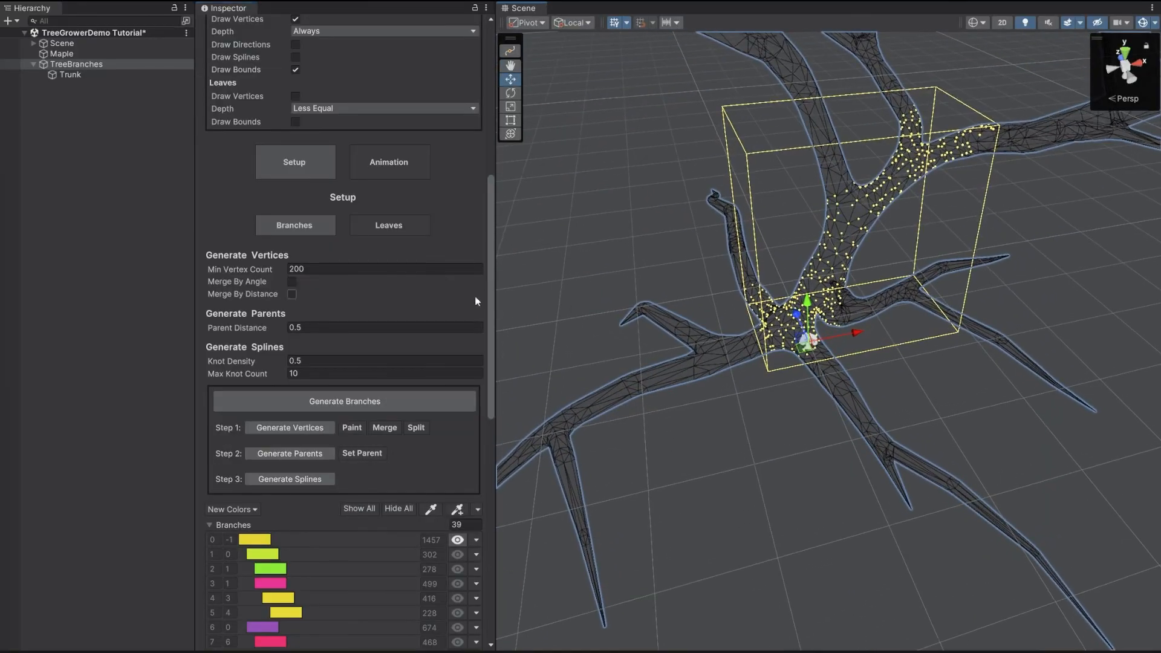
left_click_drag(489, 279, 484, 324)
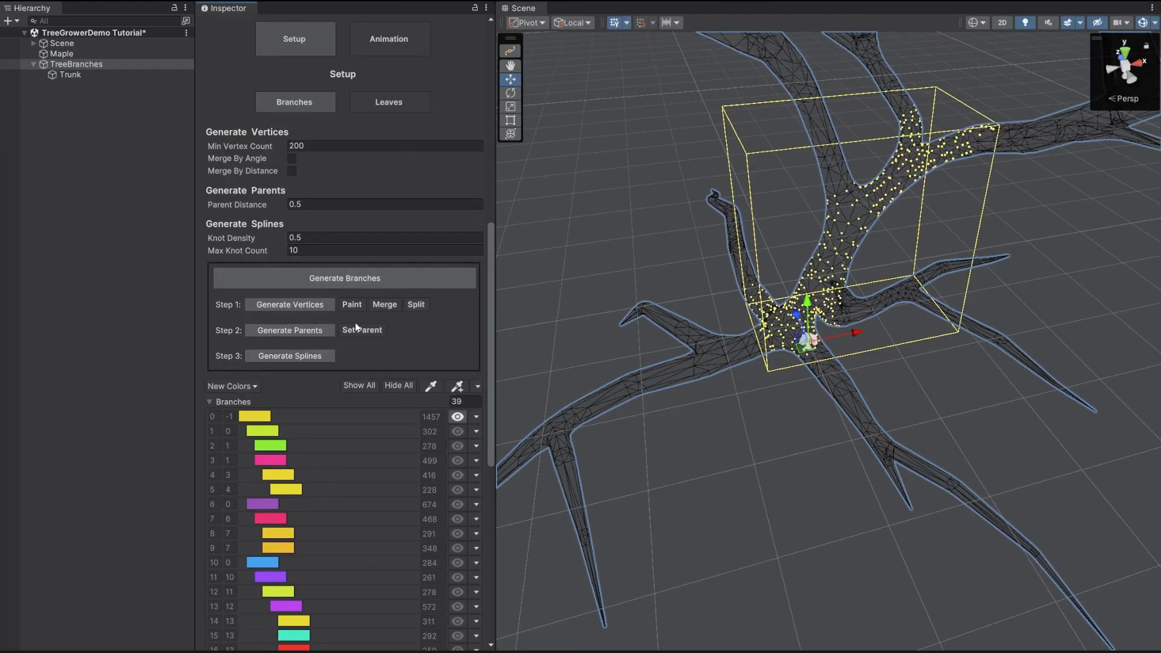
left_click_drag(490, 295, 479, 356)
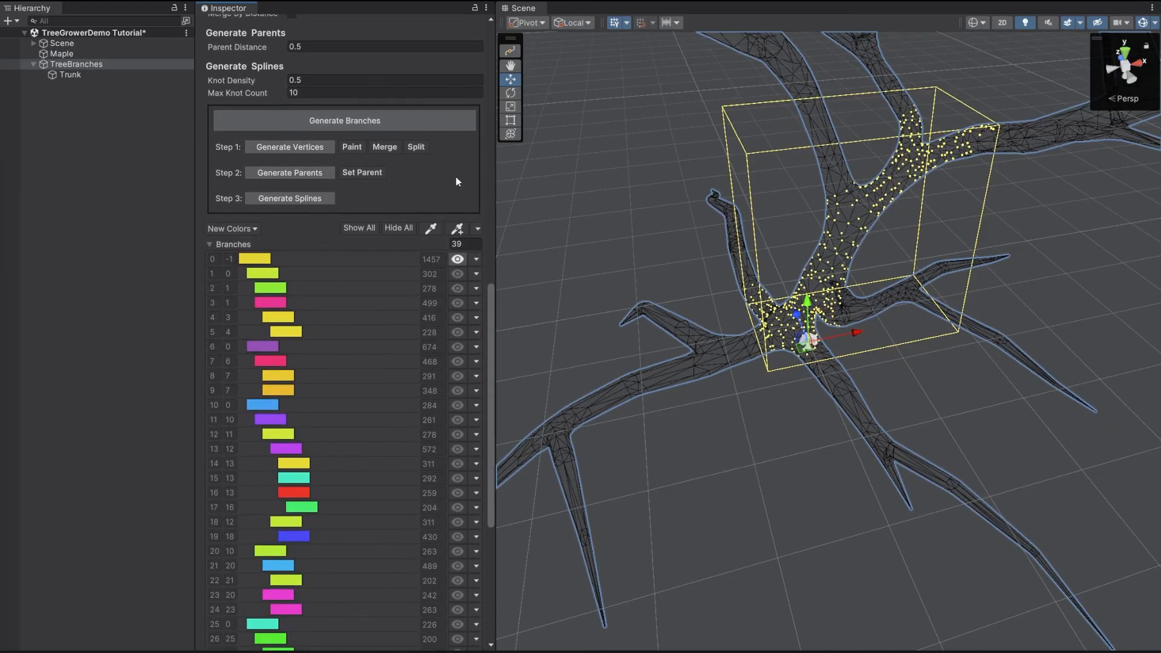
left_click(475, 260)
left_click(477, 228)
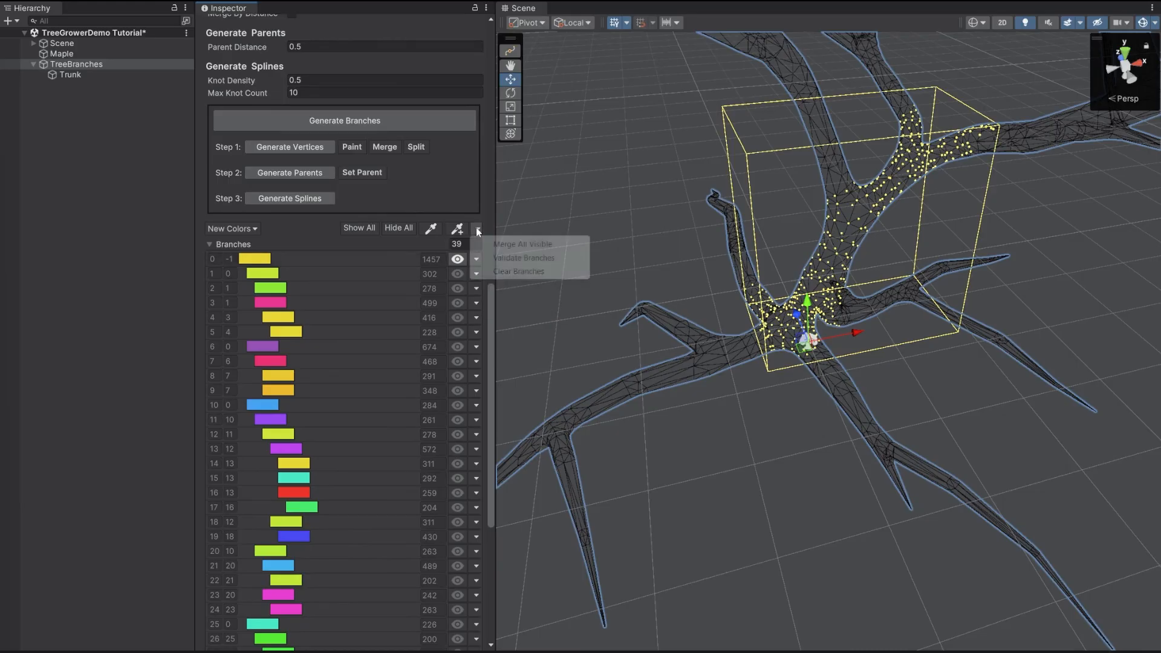
left_click(493, 300)
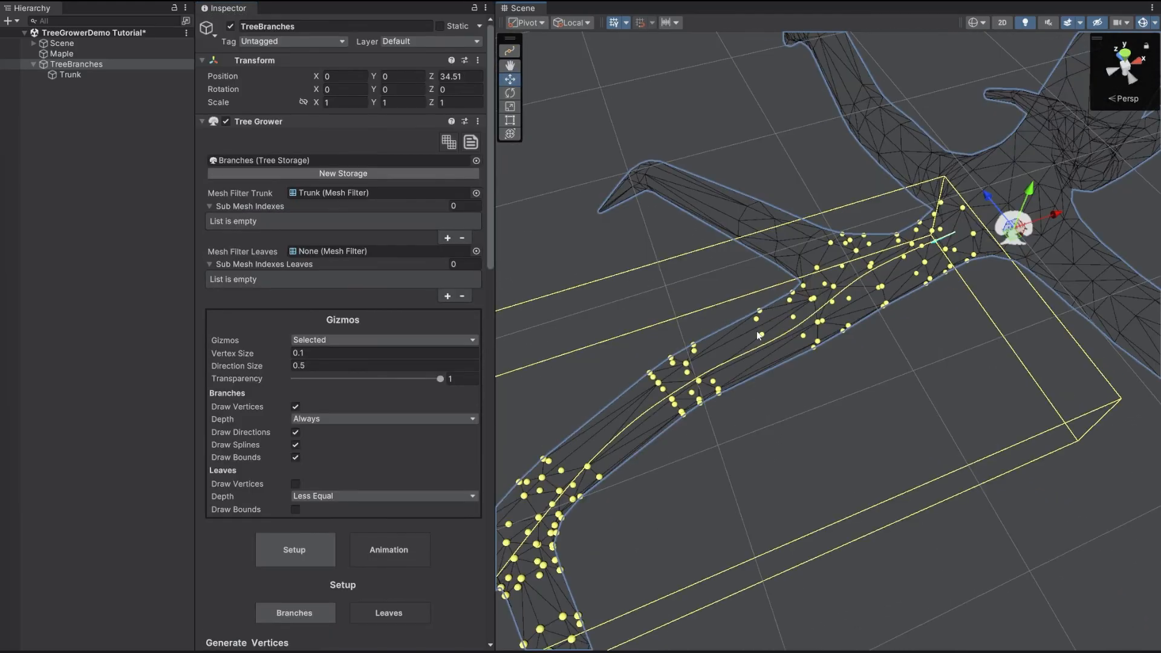